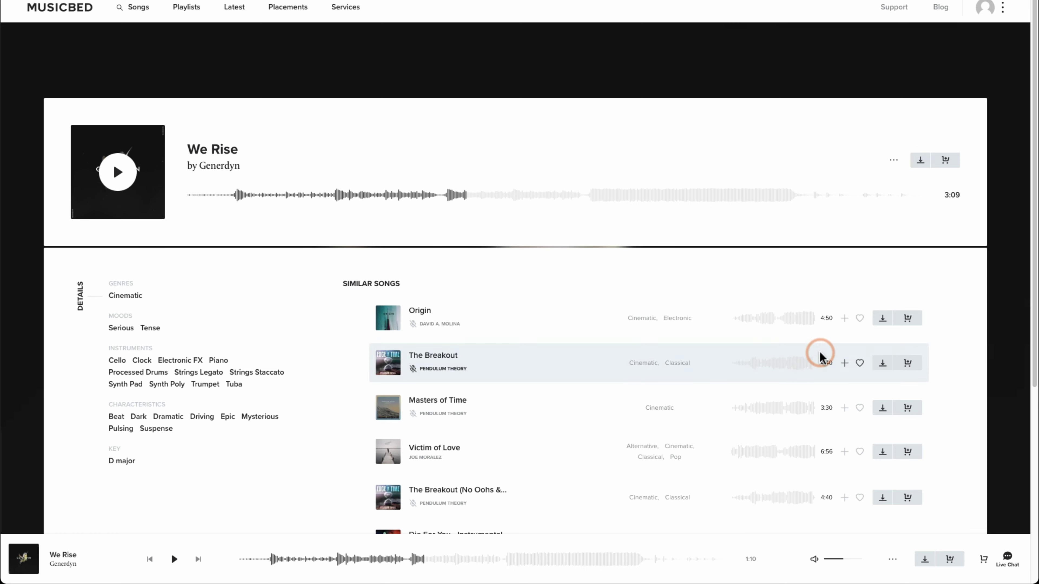
Step: Check the download formats offered for the song We Rise by Generdyn
click(913, 158)
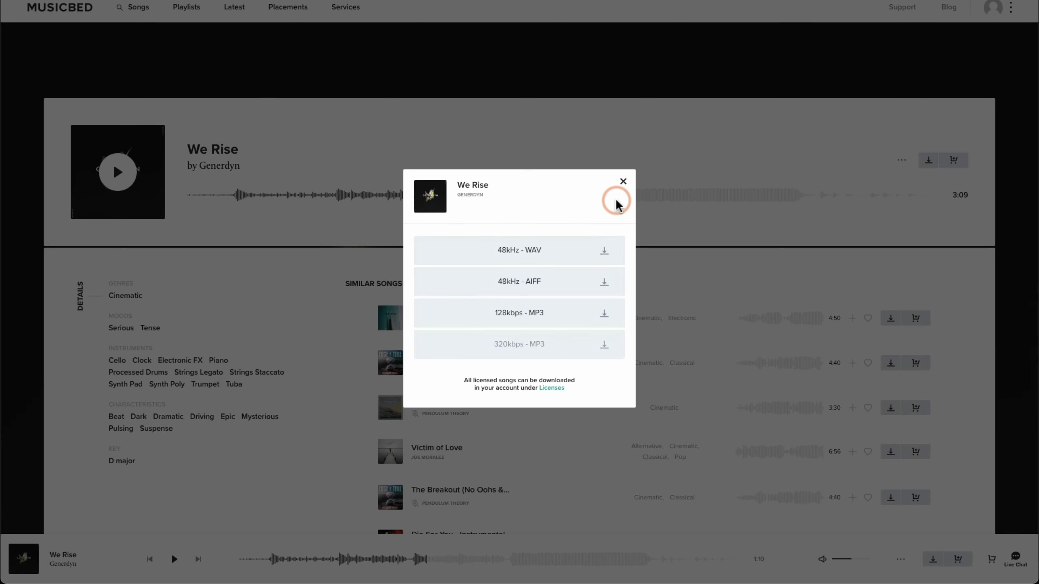
click(622, 182)
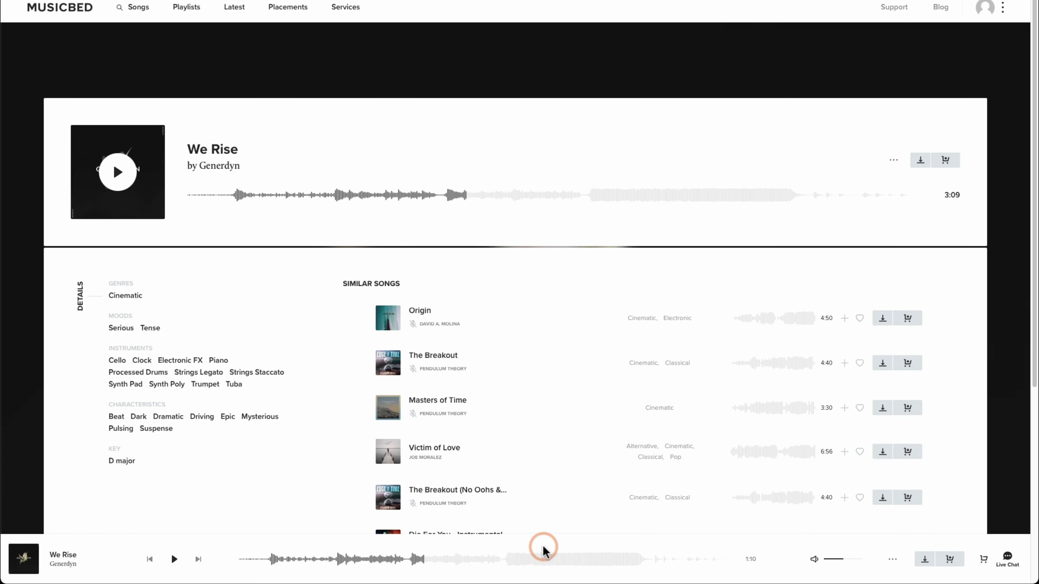
Step: Switch to DaVinci Resolve and examine the music clips laid out on Audio 2 and Audio 3
click(585, 564)
click(448, 506)
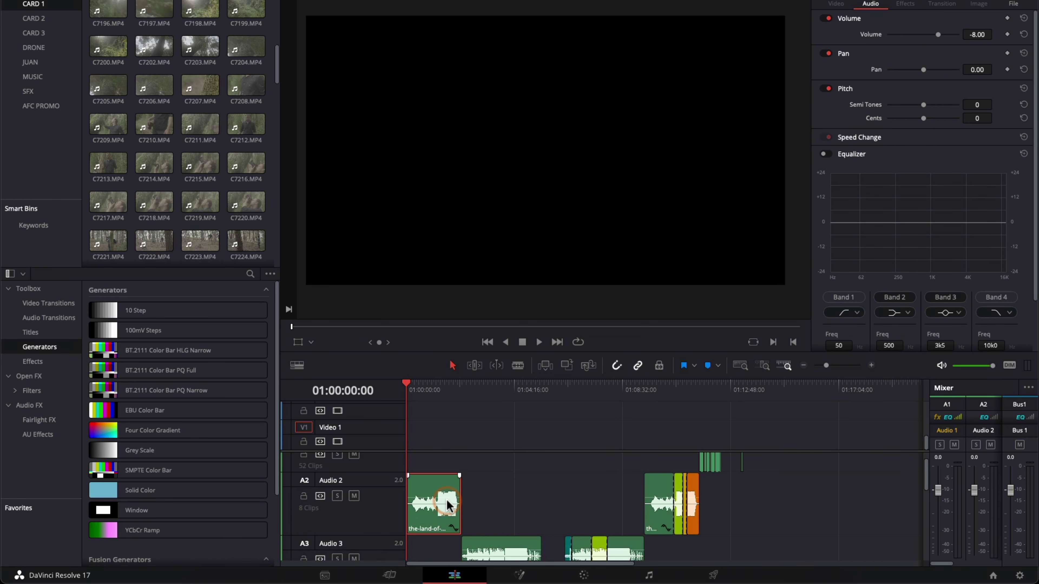
key(super+=)
scroll(574, 500, down, 2)
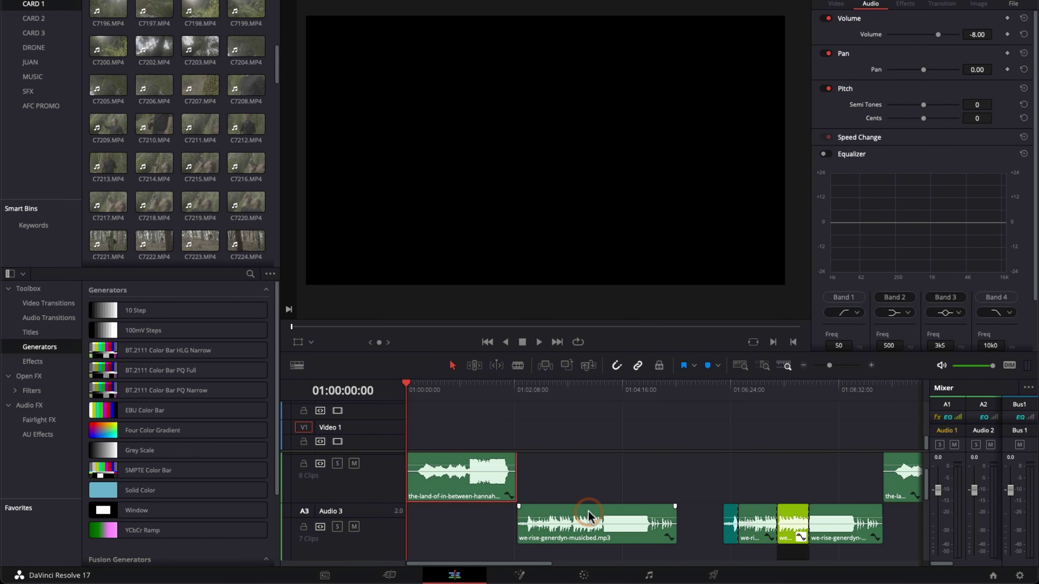
key(super+minus)
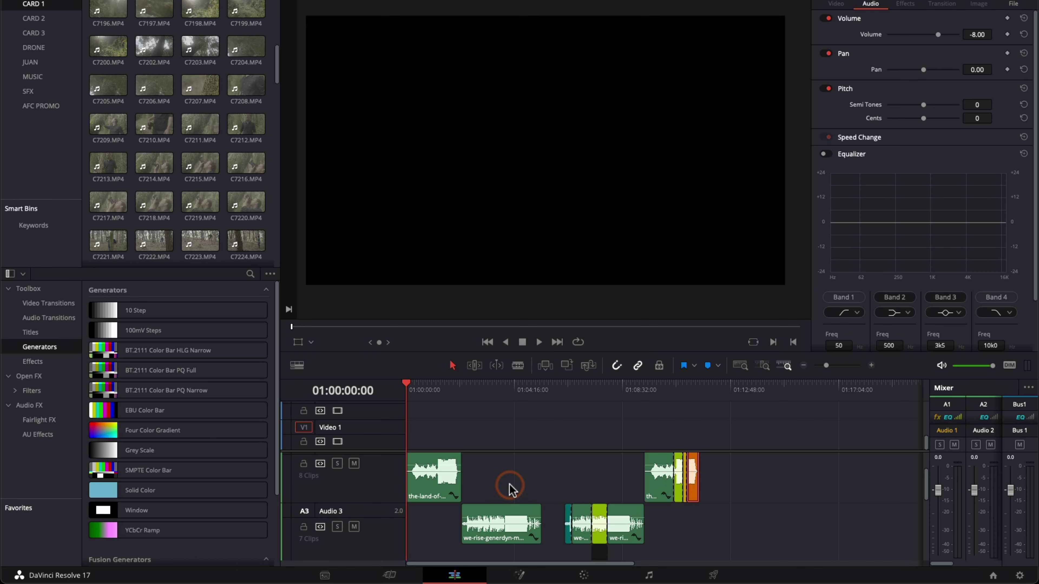
scroll(563, 488, up, 2)
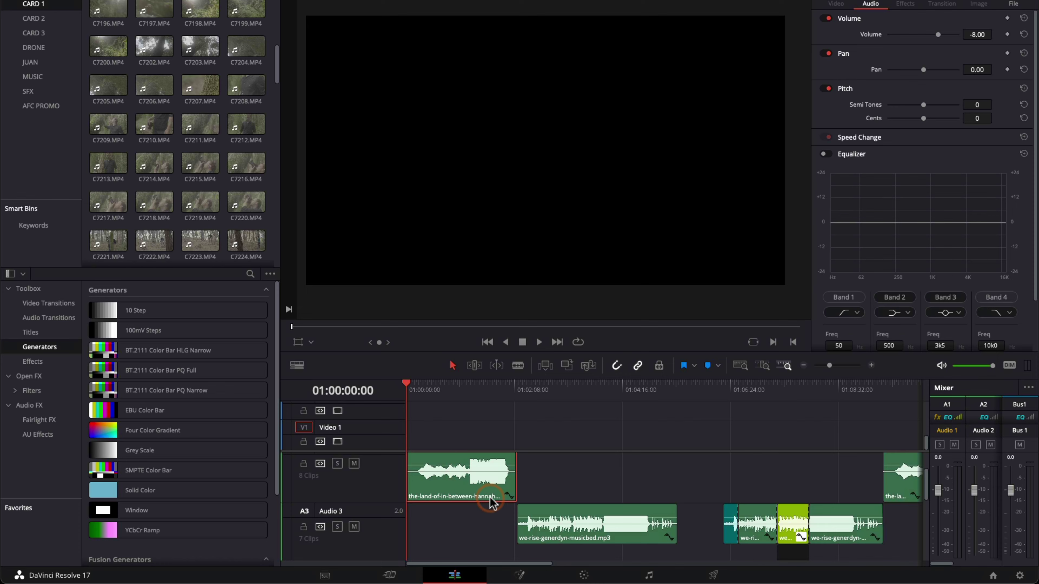
scroll(491, 503, up, 1)
scroll(491, 503, down, 1)
scroll(573, 505, up, 1)
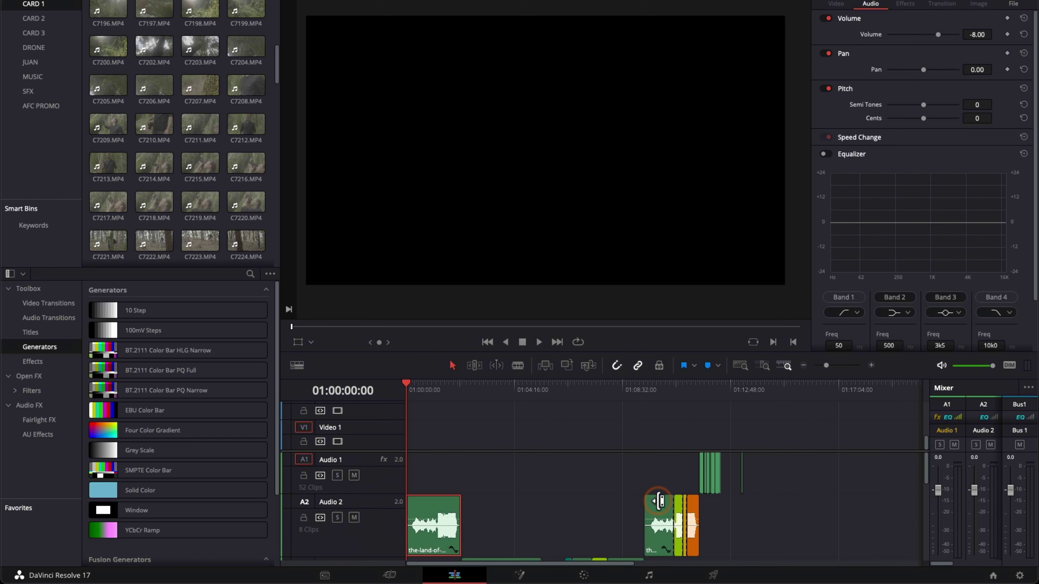
Step: Move the group of dialogue clips on Audio 1 over the first the-land-of-in-between music clip at the timeline's start
drag(689, 480, 438, 483)
scroll(596, 499, up, 3)
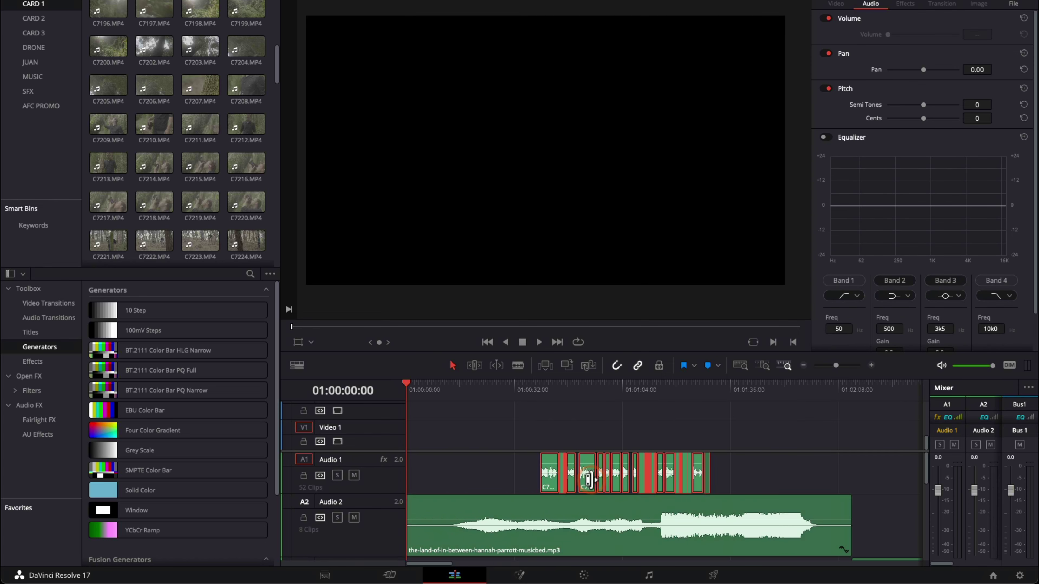
scroll(589, 485, down, 2)
scroll(540, 494, down, 1)
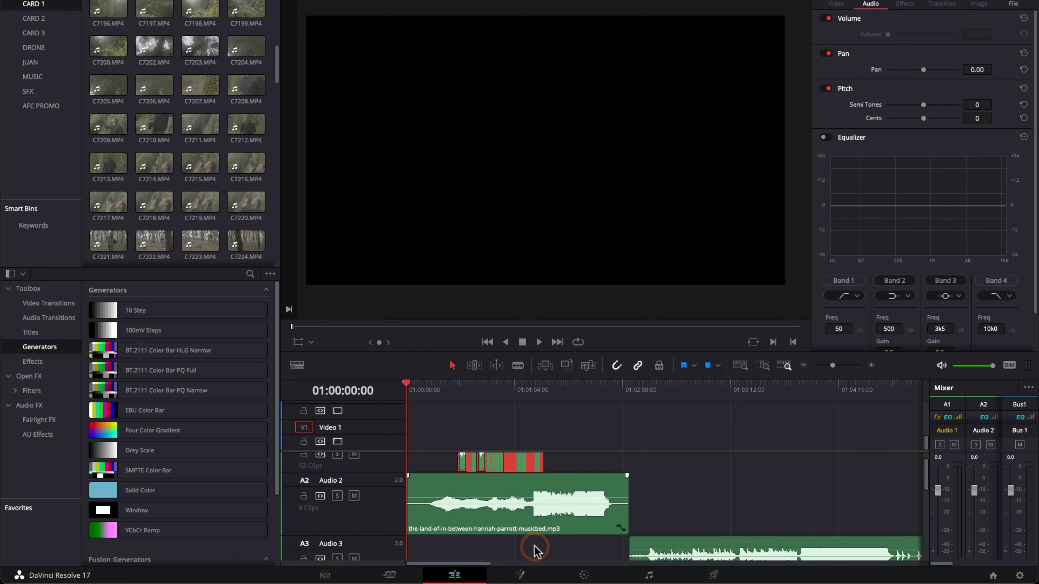
scroll(539, 506, up, 1)
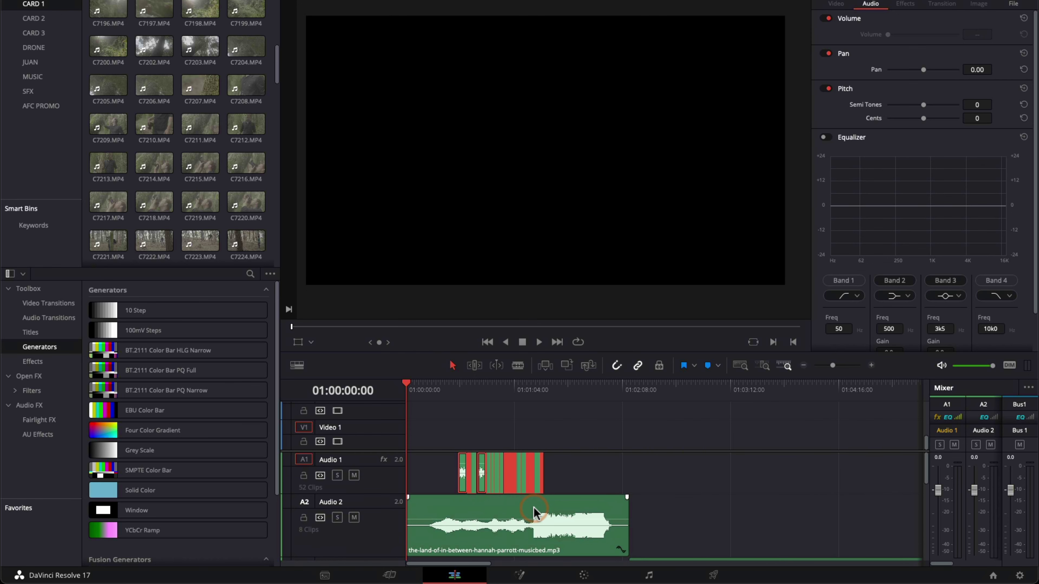
Step: Play the first the-land-of-in-between clip from 01:01:12:00 to hear the music swell under the dialogue
click(529, 392)
scroll(529, 395, up, 1)
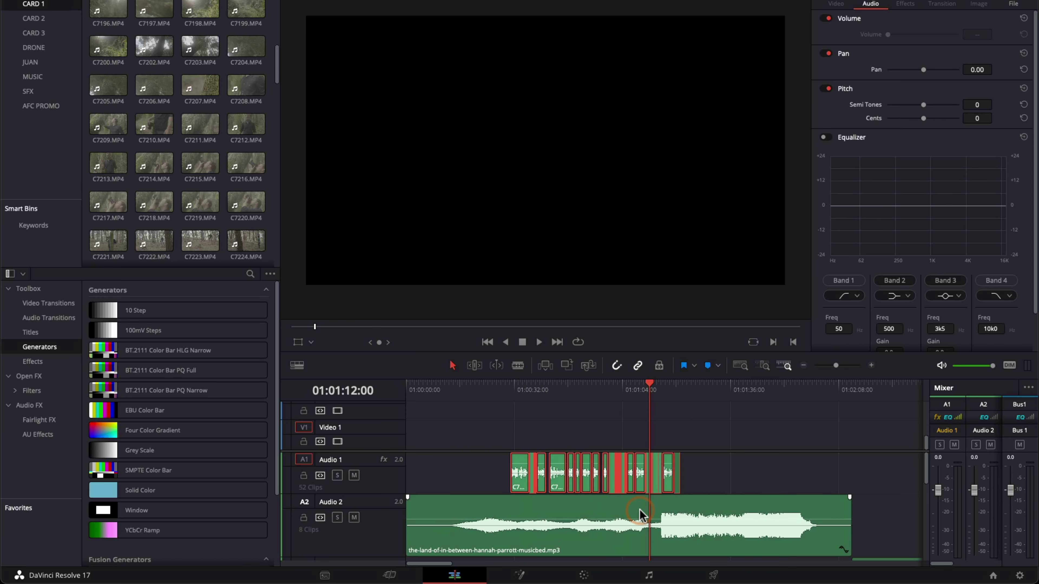
click(654, 512)
scroll(659, 515, up, 1)
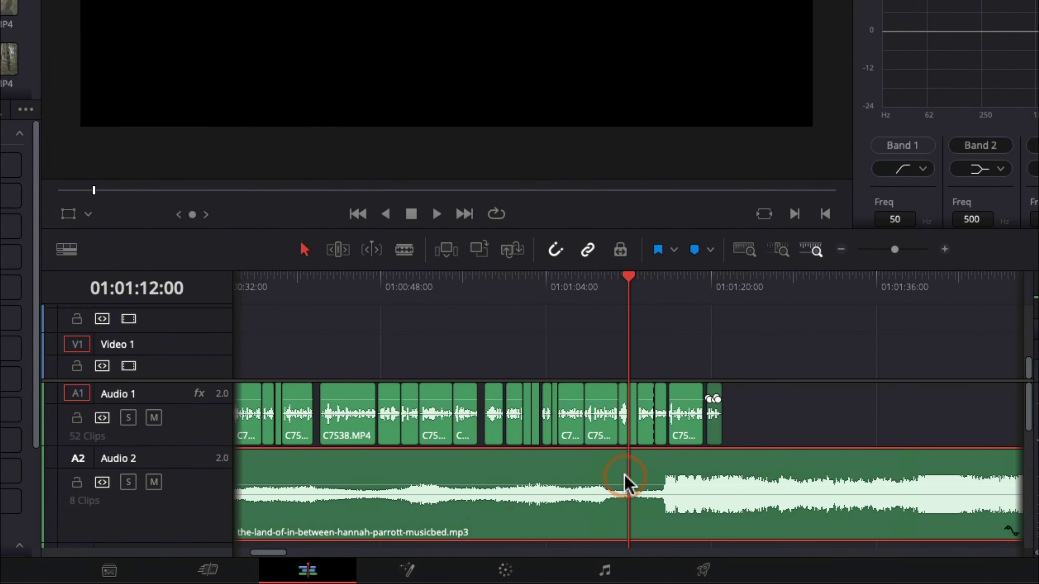
key(space)
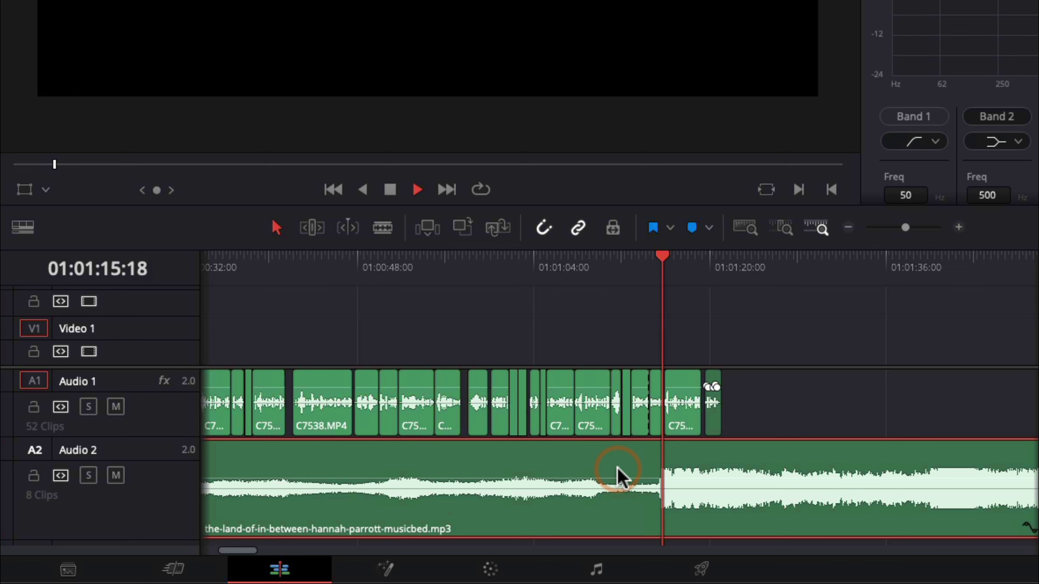
scroll(617, 475, down, 1)
key(space)
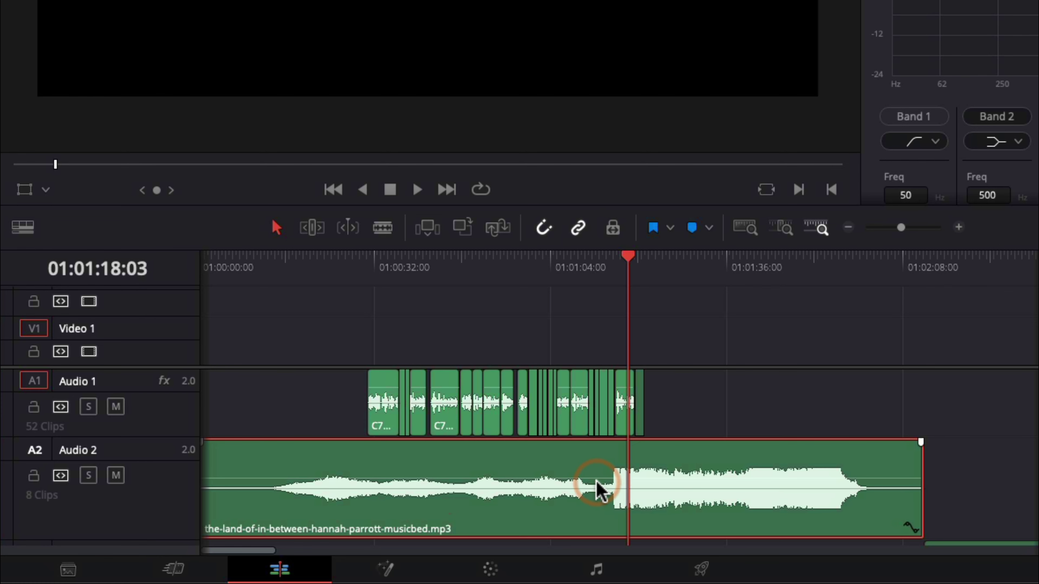
Step: Play the loudest section of the first the-land-of-in-between clip, near 01:01:40
click(751, 274)
click(744, 275)
key(space)
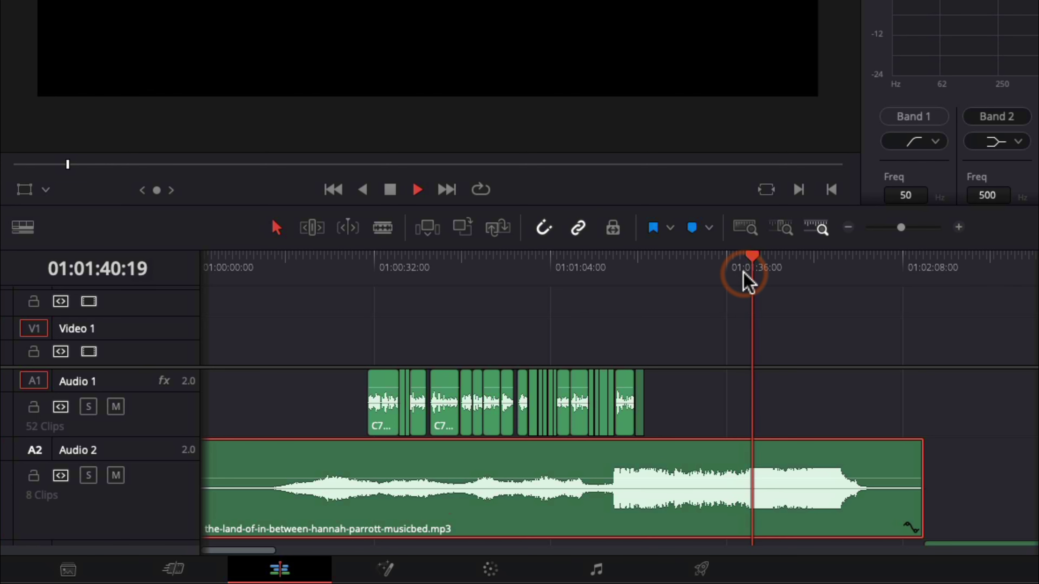
key(space)
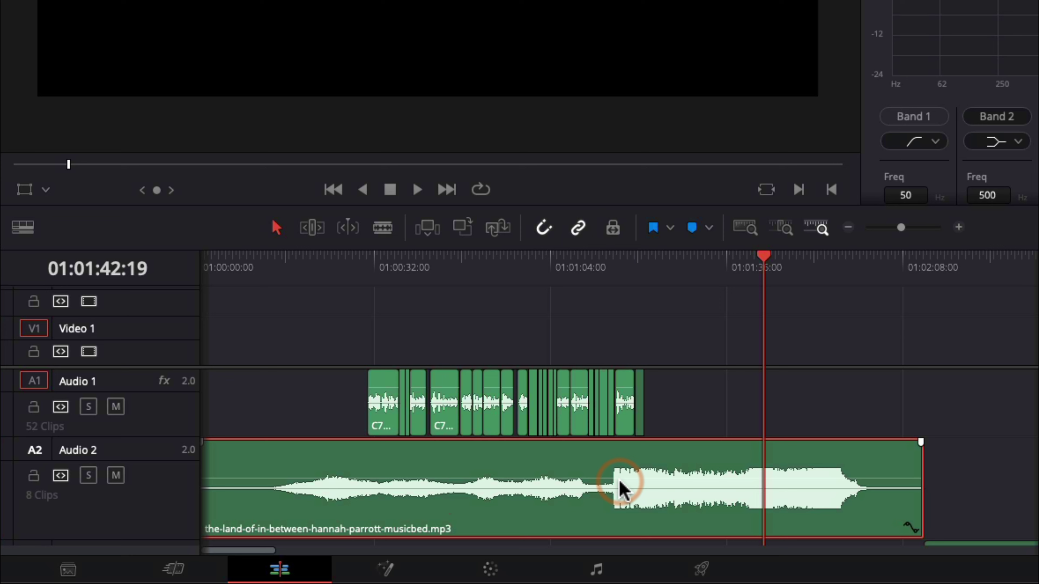
Step: Shift the dialogue clips on Audio 1 to start at about 6 seconds, and place the playhead on the music swell at 01:01:15:10
click(617, 271)
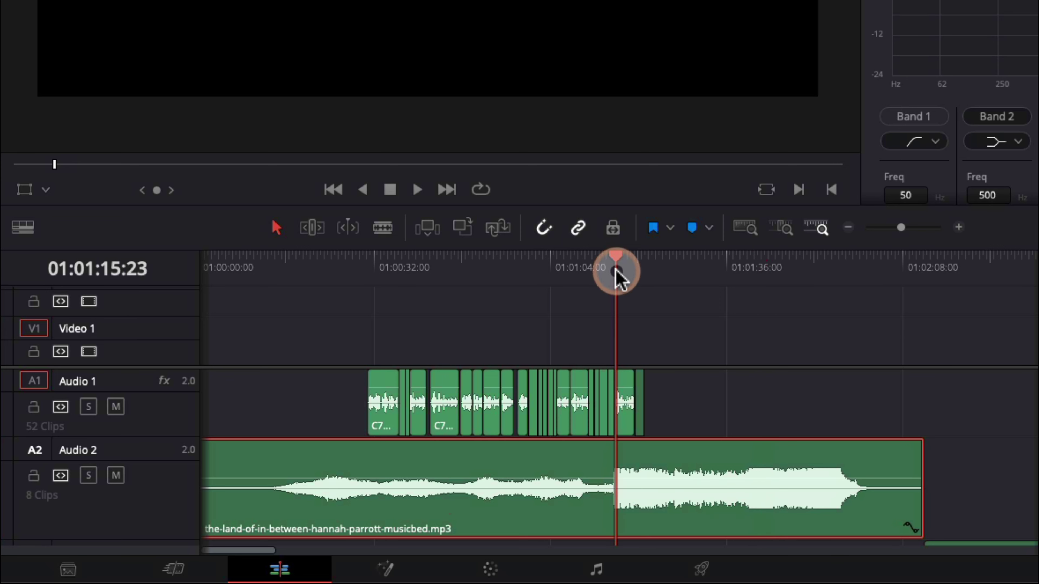
drag(693, 396, 213, 413)
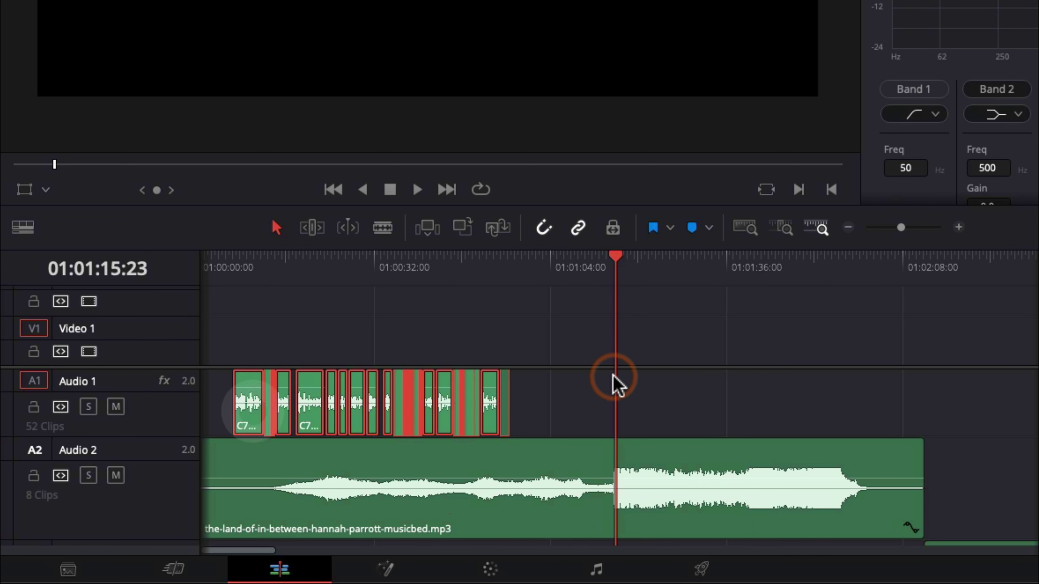
key(ctrl+equal)
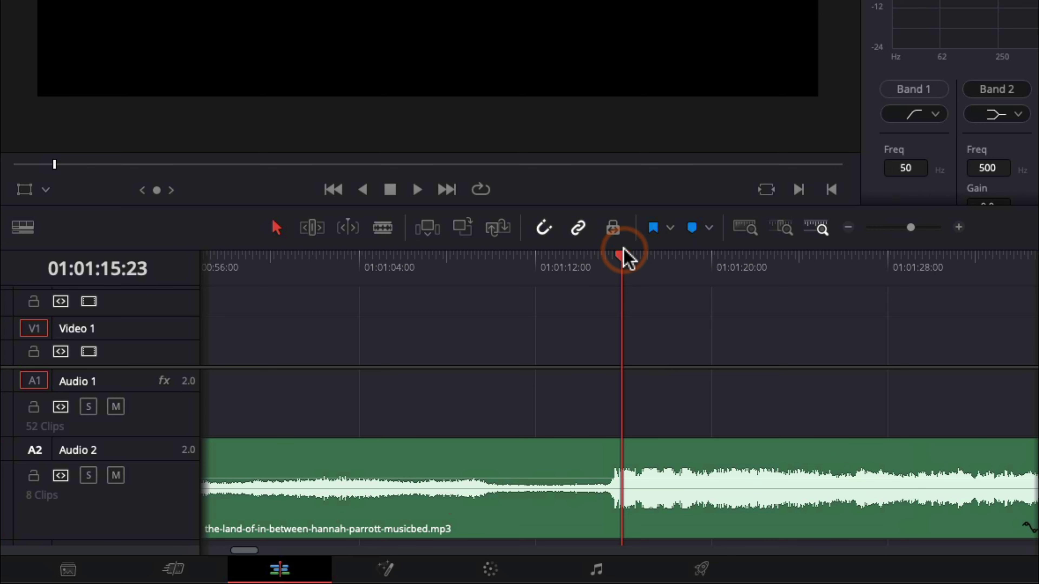
drag(622, 257, 610, 260)
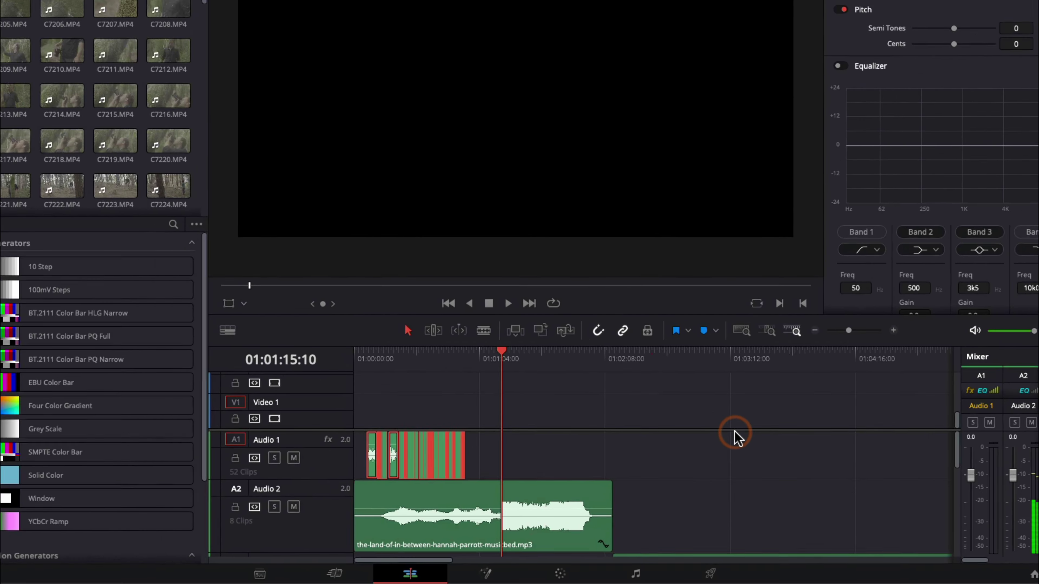
Step: Go to the FINAL.mov edit and play it from 01:24:48:00 with its dialogue and music
click(684, 397)
key(ctrl+minus)
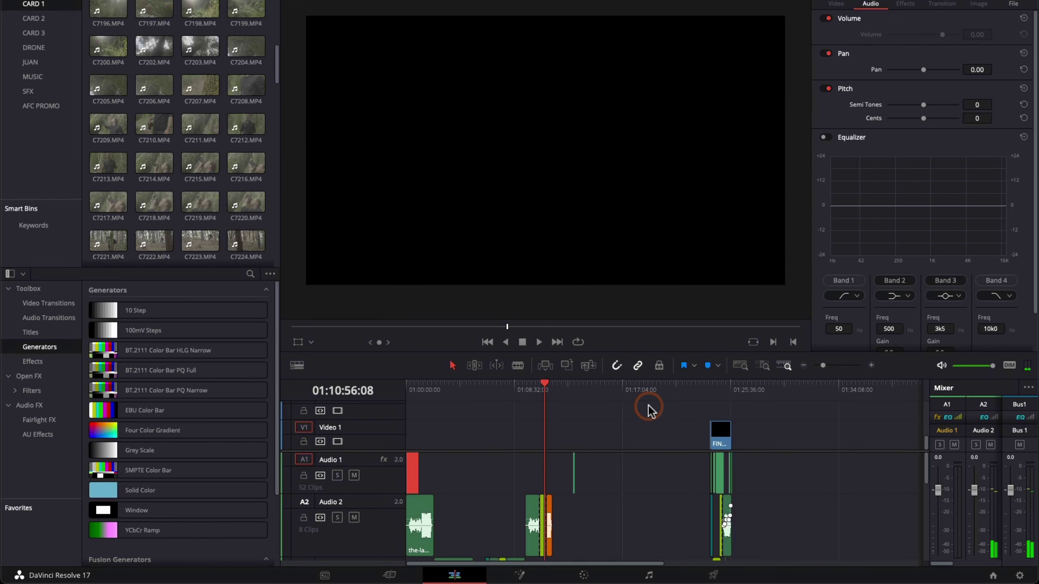
click(725, 399)
key(ctrl+equal)
key(ctrl+equal)
key(ctrl+equal)
click(603, 394)
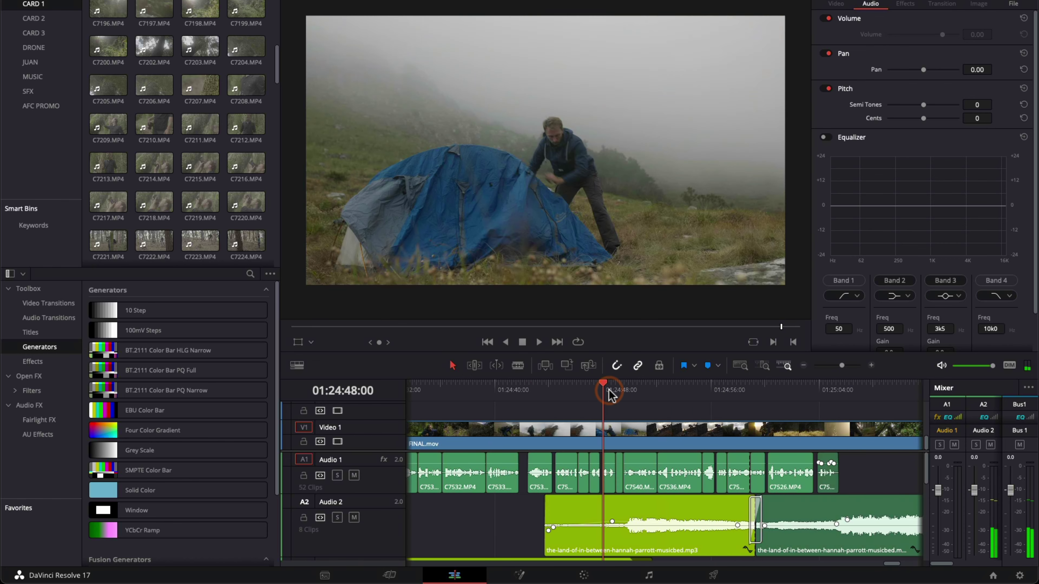
key(space)
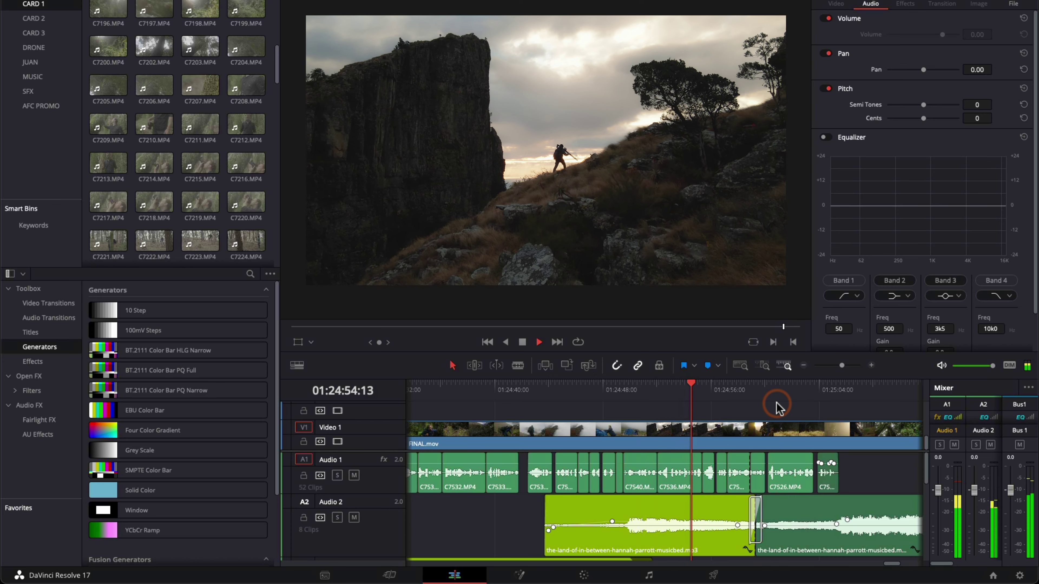
key(space)
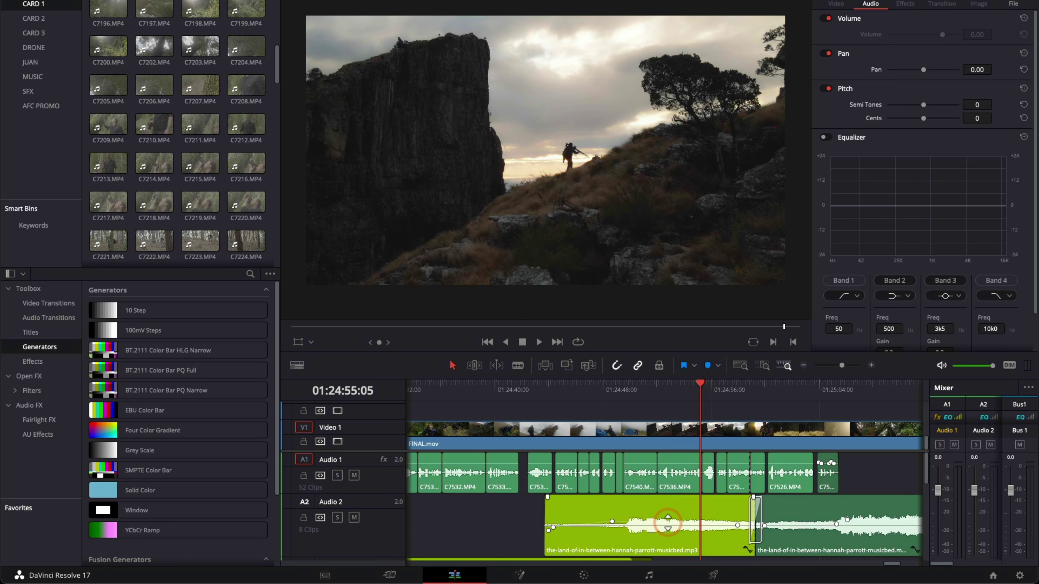
Step: Play the FINAL.mov edit from about 01:25:13 to review the section where the music is loudest
click(674, 547)
scroll(679, 547, down, 4)
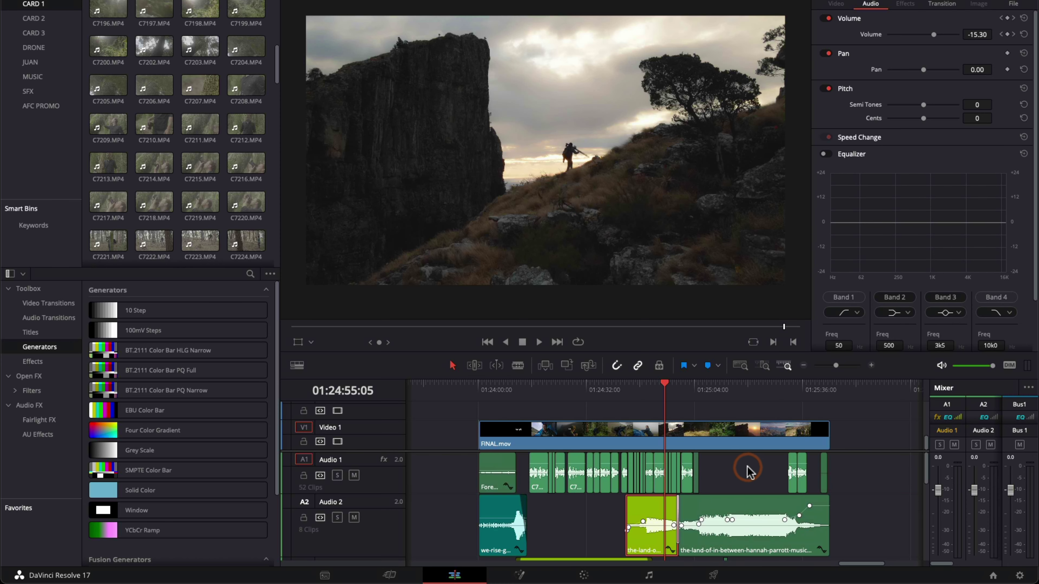
click(732, 385)
scroll(732, 385, up, 4)
click(688, 432)
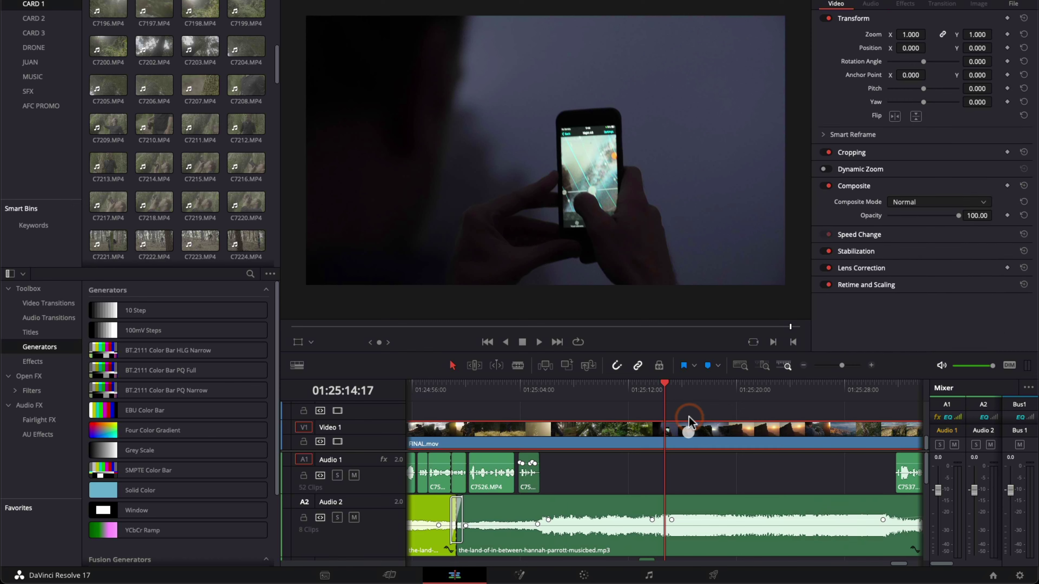
click(695, 387)
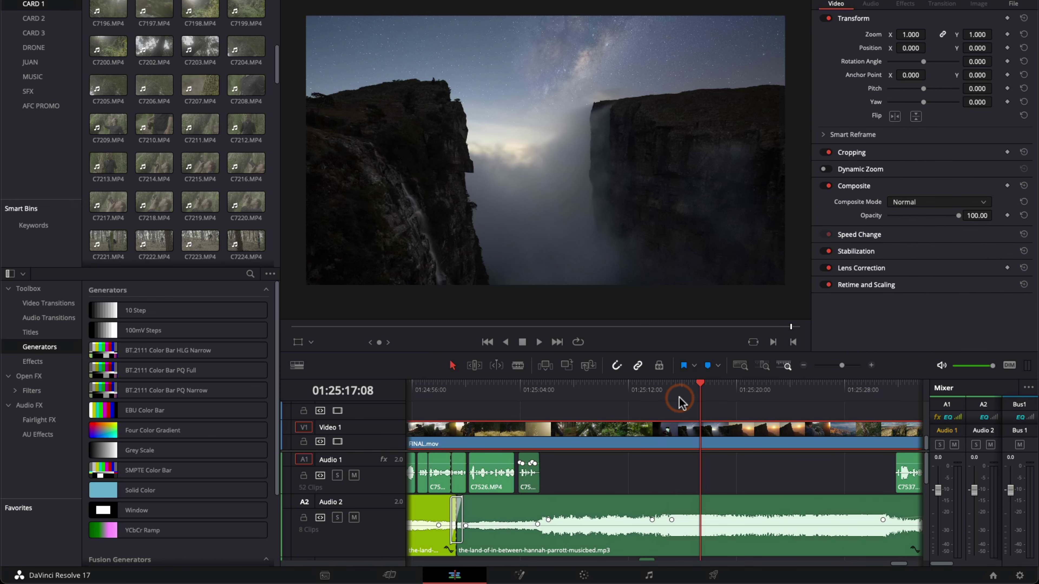
click(650, 392)
key(space)
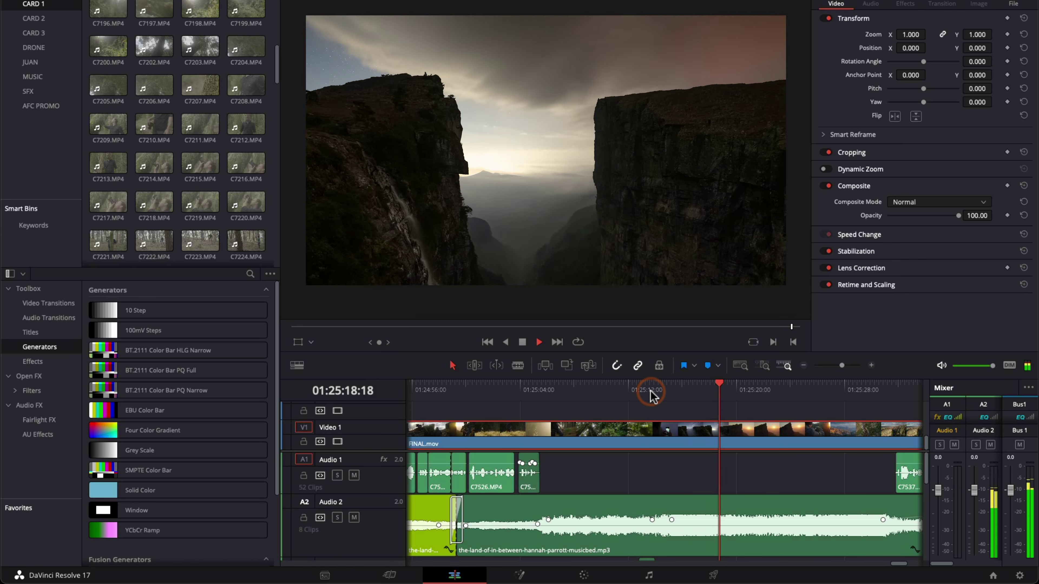
key(space)
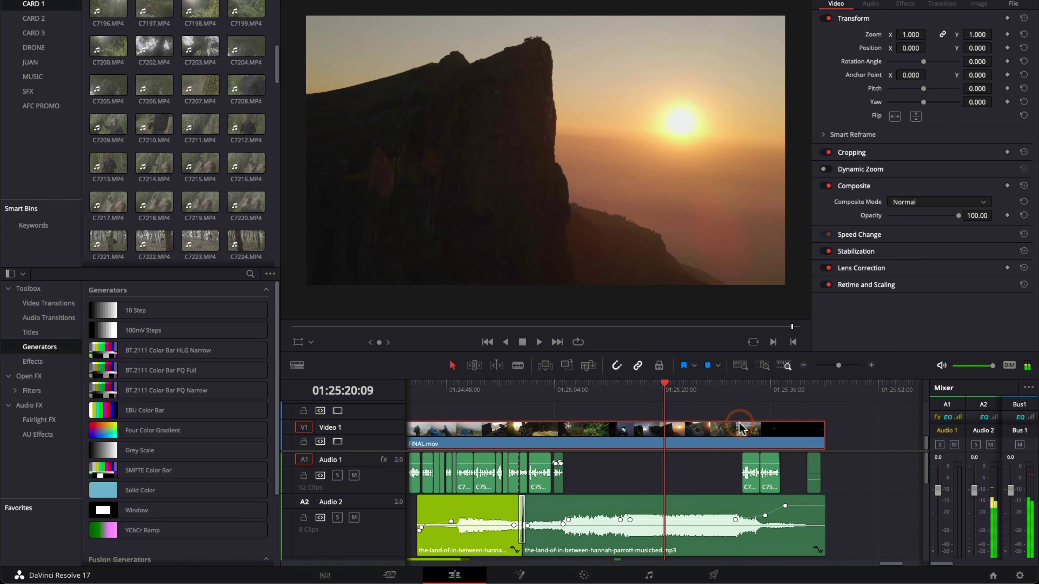
Step: Play the ending of the FINAL.mov edit from about 01:25:28 up to the closing FOM logo
click(666, 391)
key(space)
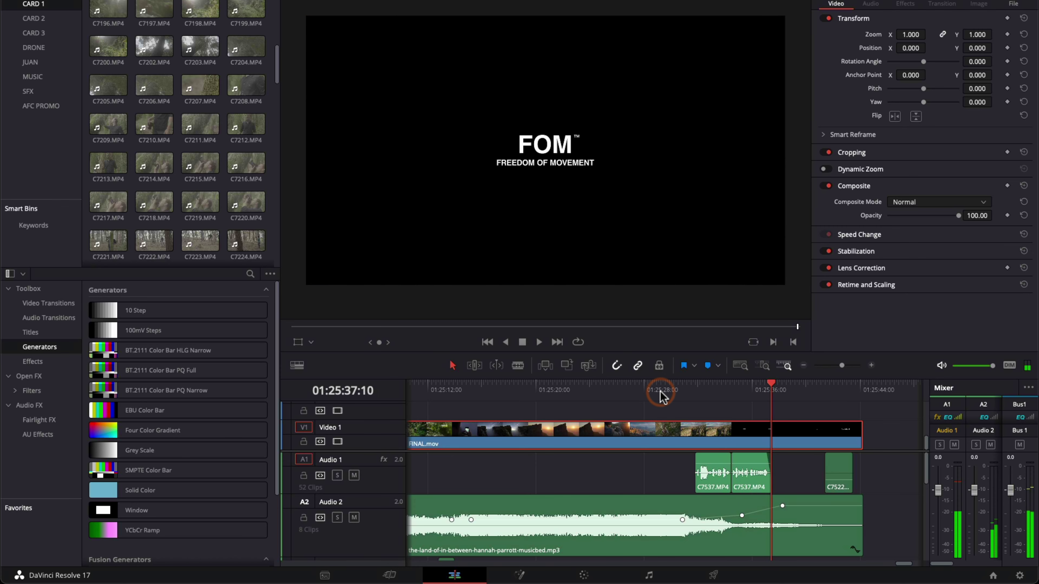
scroll(663, 395, down, 2)
scroll(470, 392, down, 2)
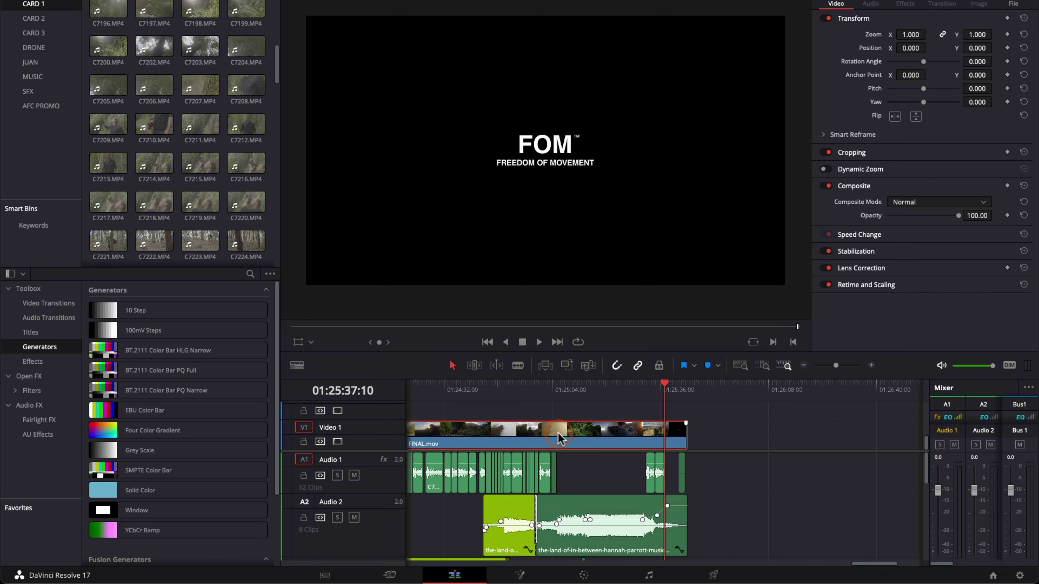
Step: Select the last the-land-of-in-between music clip under FINAL.mov and examine its volume curve within the whole edit
click(603, 536)
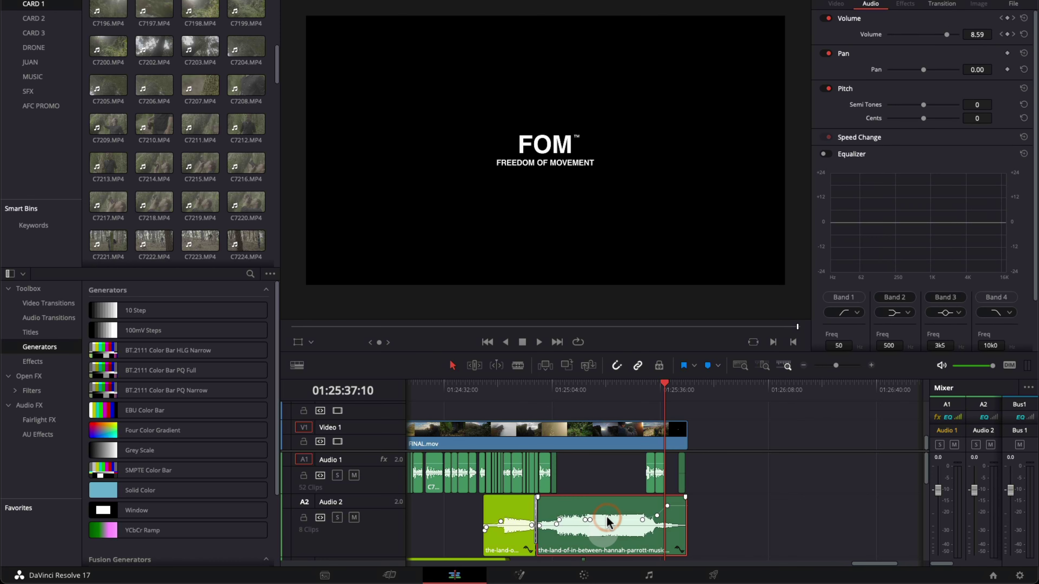
scroll(601, 528, up, 2)
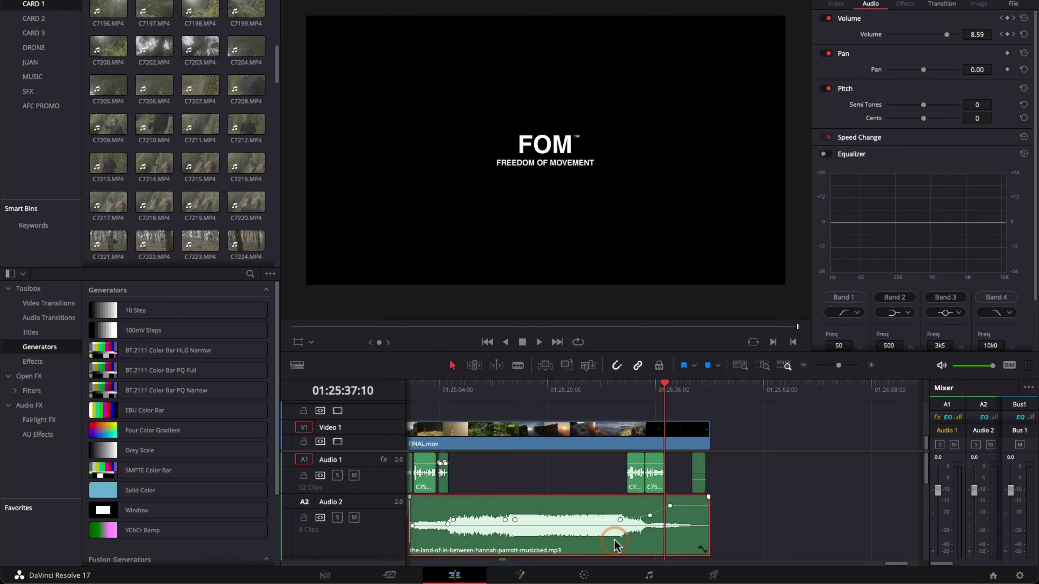
scroll(638, 532, down, 2)
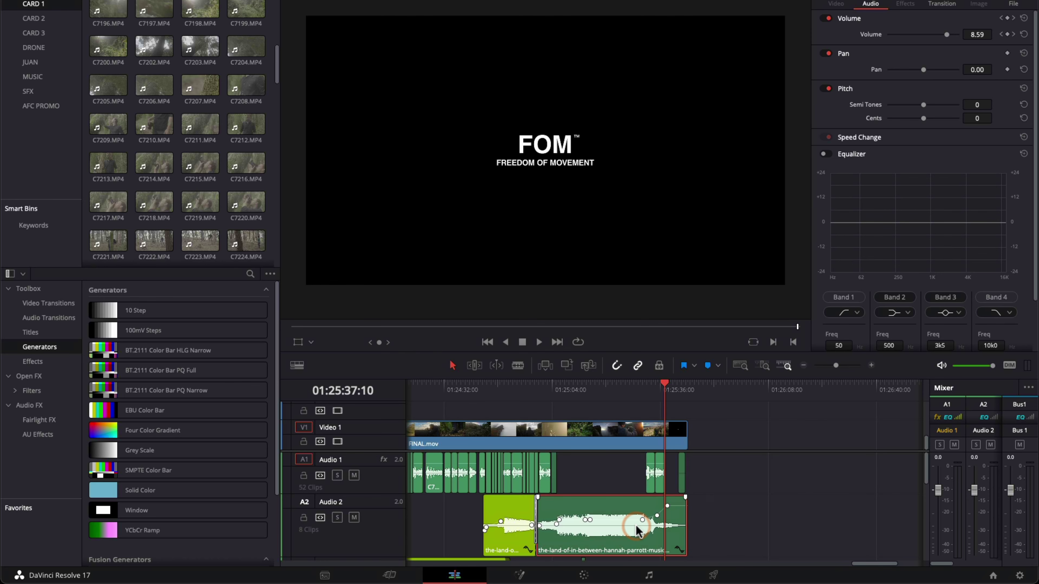
scroll(657, 530, down, 8)
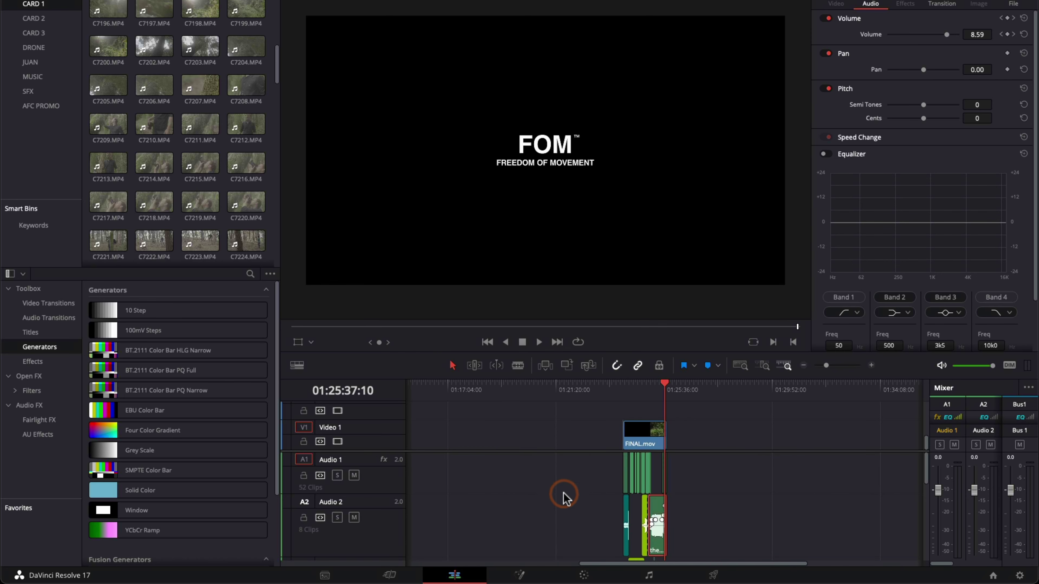
Step: Return to the opening the-land-of-in-between music clip and inspect how its waveform lines up with the dialogue clips on Audio 1
click(428, 389)
scroll(450, 422, up, 3)
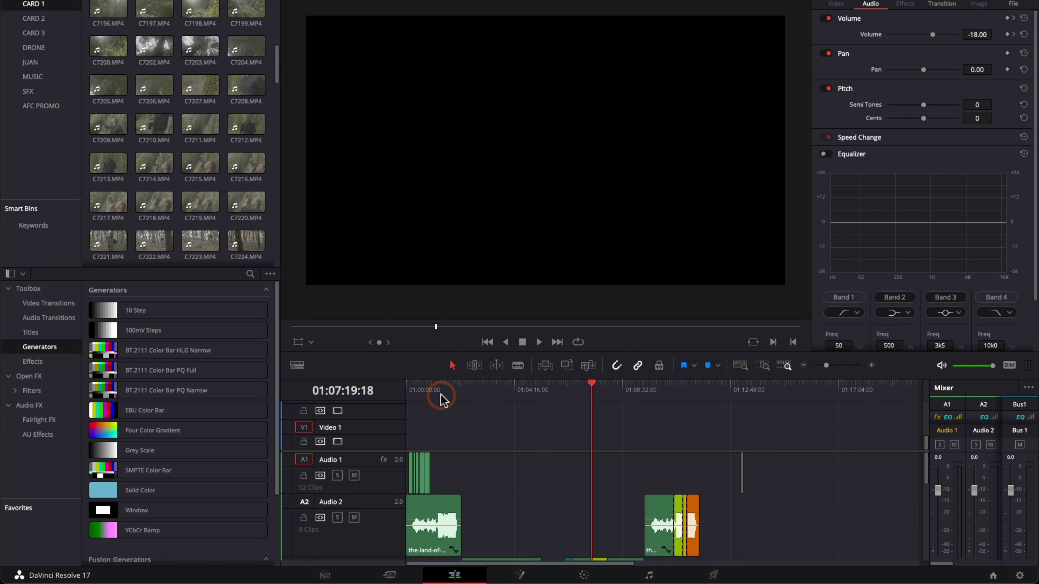
click(421, 388)
scroll(477, 445, up, 3)
scroll(530, 462, down, 3)
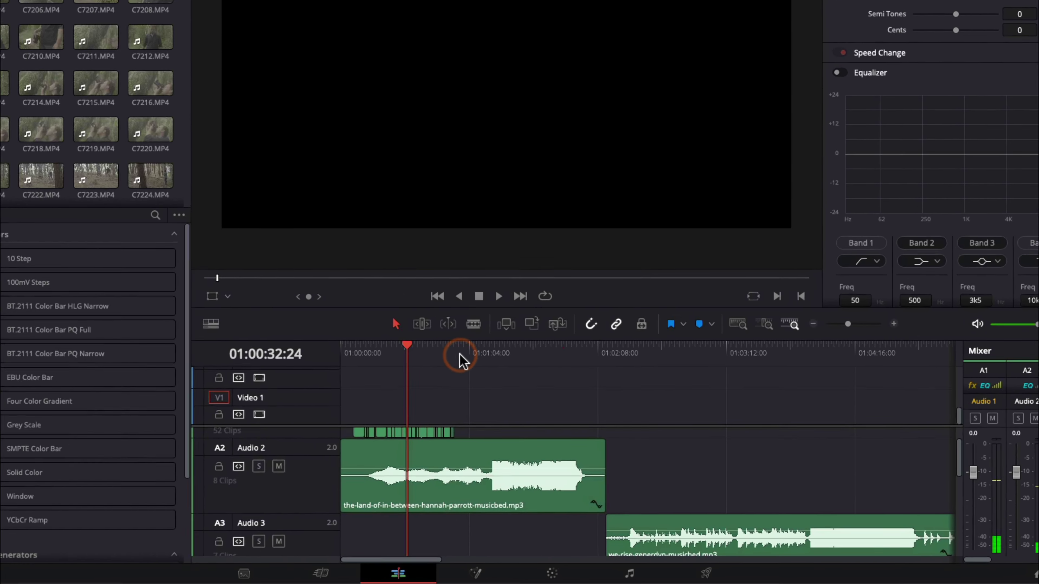
Step: Move all opening dialogue clips on Audio 1 later so they run across the music swell near 01:01:15, and play that section
drag(507, 393, 449, 395)
drag(282, 297, 242, 297)
scroll(409, 409, up, 3)
drag(418, 400, 196, 406)
scroll(426, 430, up, 2)
drag(417, 417, 661, 411)
click(615, 283)
scroll(616, 287, up, 4)
key(space)
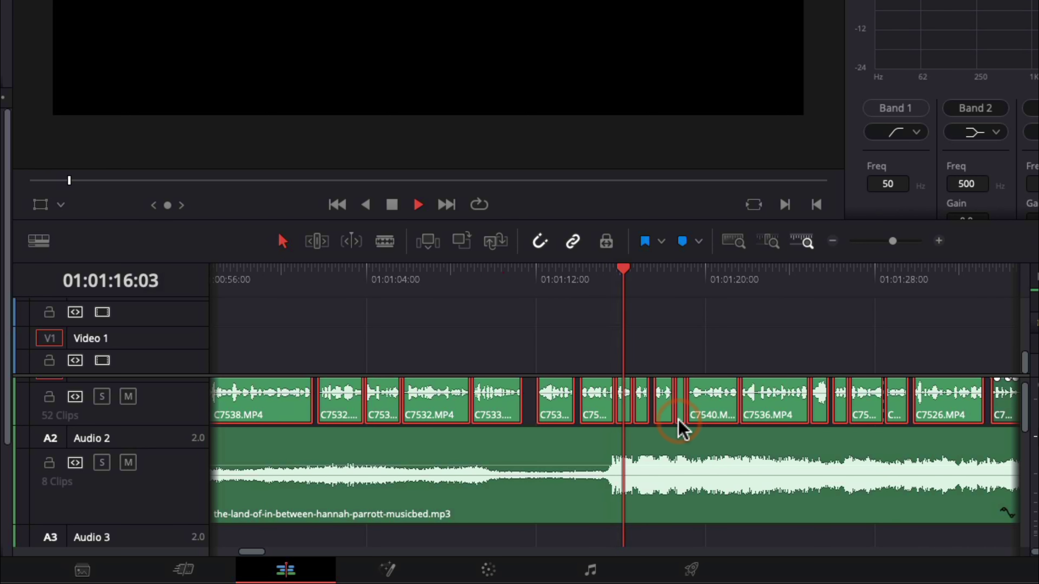
Step: Stop playback and lower the volume of the opening the-land-of-in-between music clip by six increments
click(663, 480)
key(space)
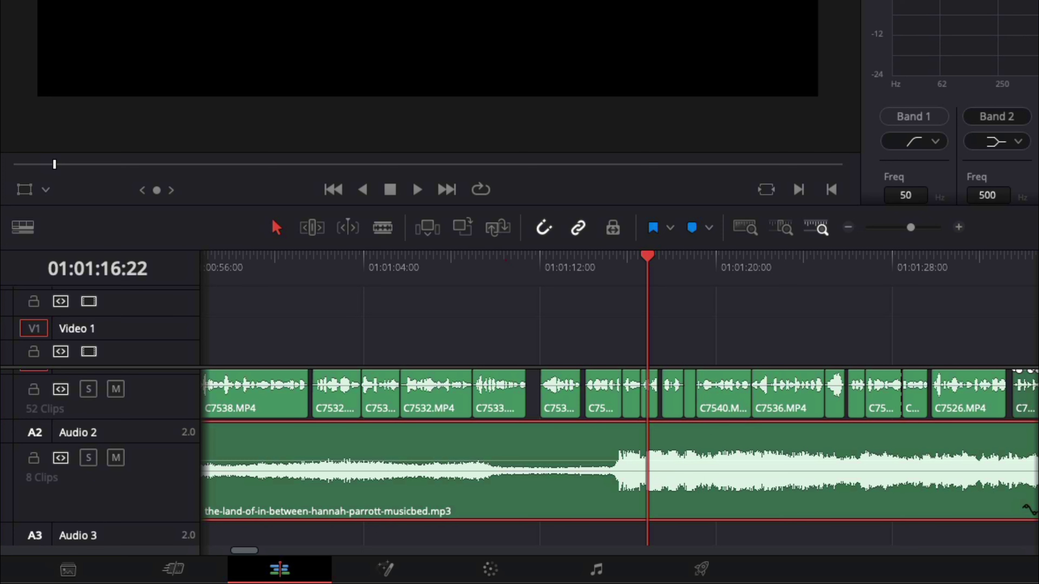
key(ctrl+alt+minus)
key(ctrl+alt+minus)
key(ctrl+alt+minus)
key(ctrl+alt+minus)
key(ctrl+alt+minus)
key(ctrl+alt+minus)
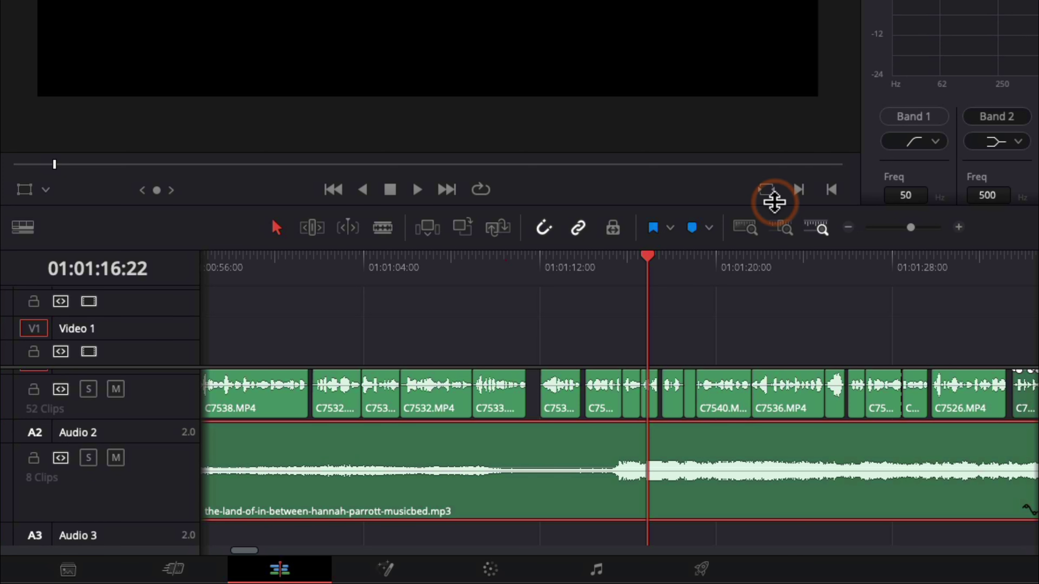
Step: Shift all opening dialogue clips about 3.5 seconds earlier against the music swell and play from about 01:01:15
key(ctrl+minus)
drag(876, 395, 286, 401)
key(ctrl+equal)
key(ctrl+equal)
drag(795, 410, 633, 405)
click(550, 266)
key(space)
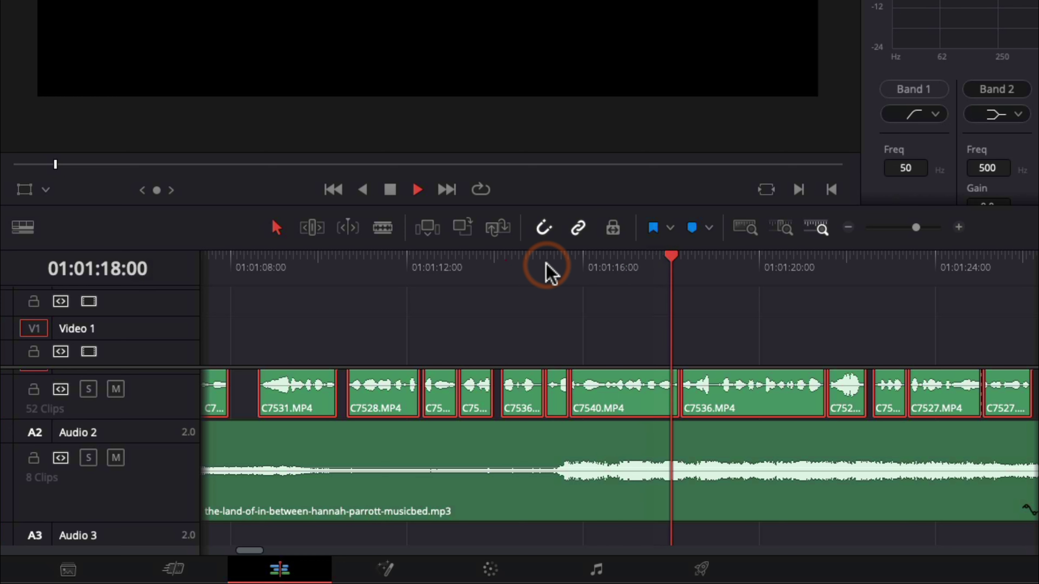
Step: Play the opening dialogue over the music, skipping ahead to about 01:01:26, and stop at 01:01:32 after the last dialogue clip
key(ctrl+minus)
key(ctrl+minus)
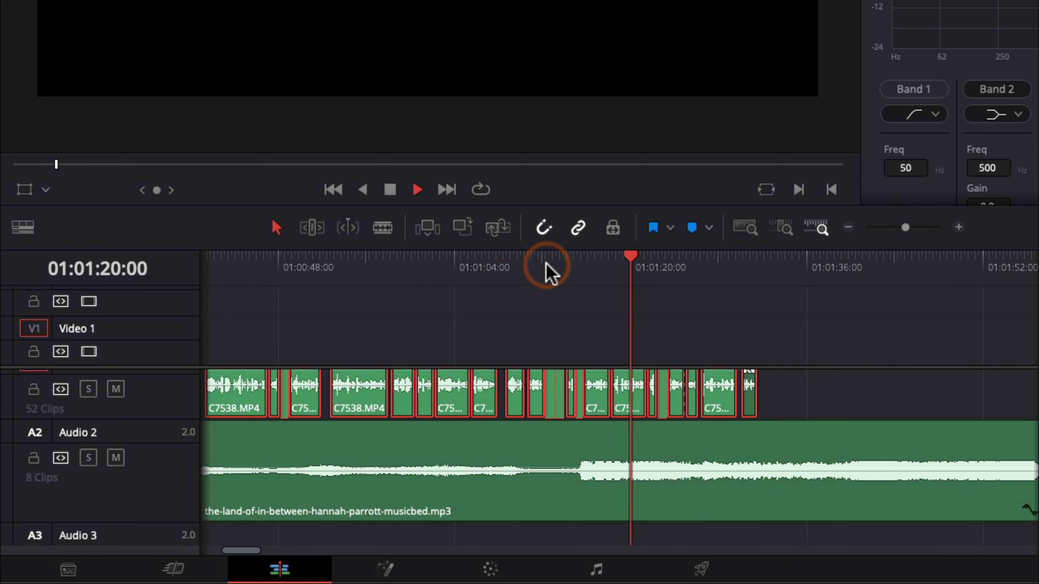
click(705, 276)
key(ctrl+equal)
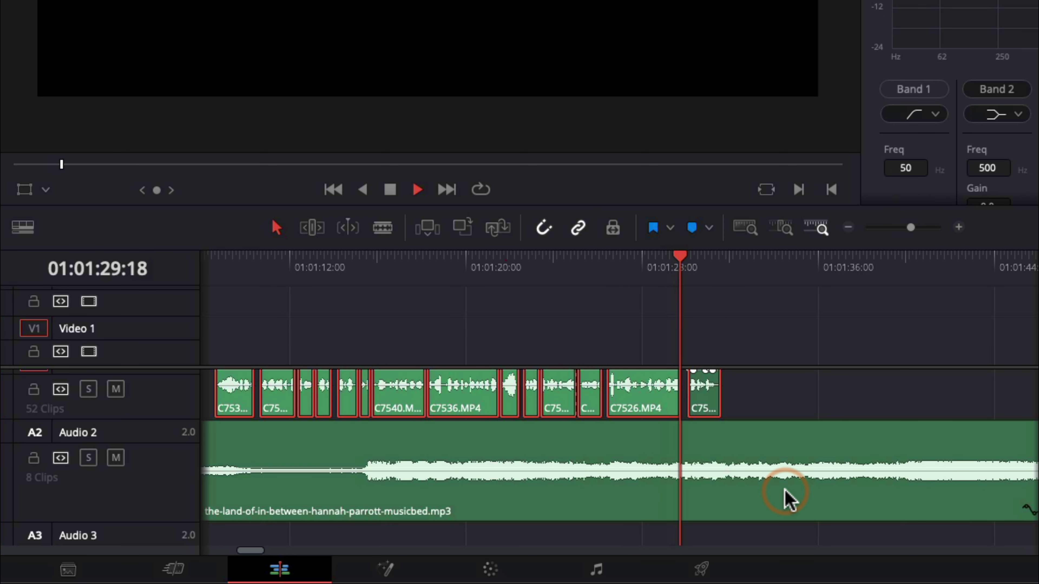
key(ctrl+minus)
key(space)
Step: Add volume keyframes to the opening music clip around the dialogue's end at 01:01:31:16 and raise its volume from there onward
click(651, 480)
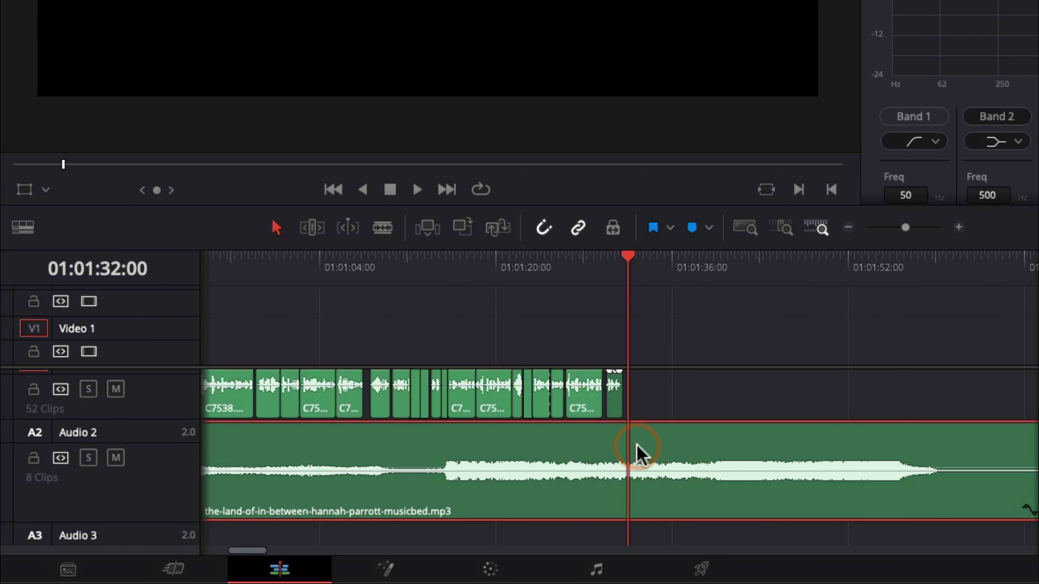
click(443, 271)
click(471, 475)
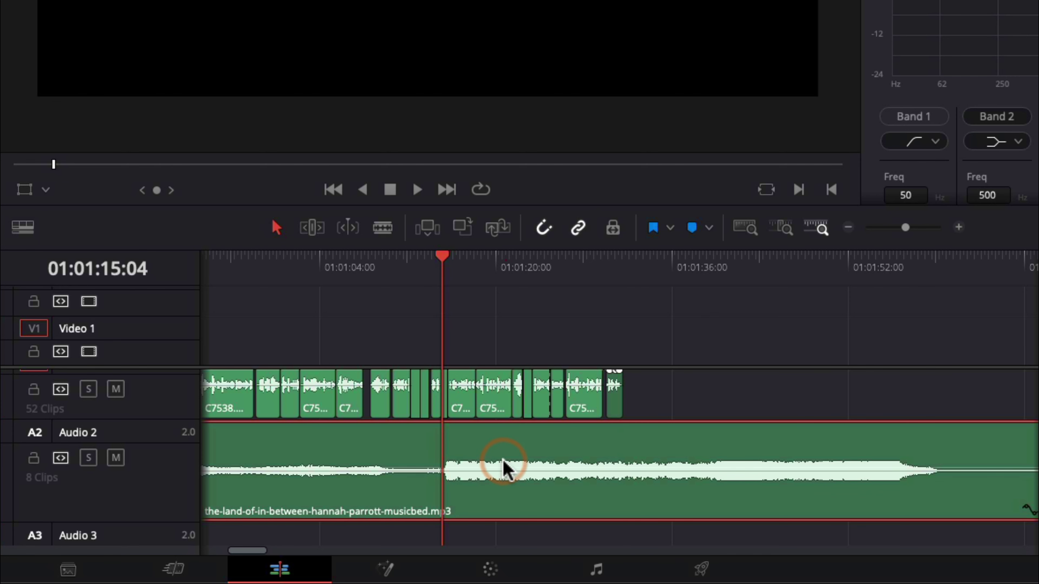
click(624, 260)
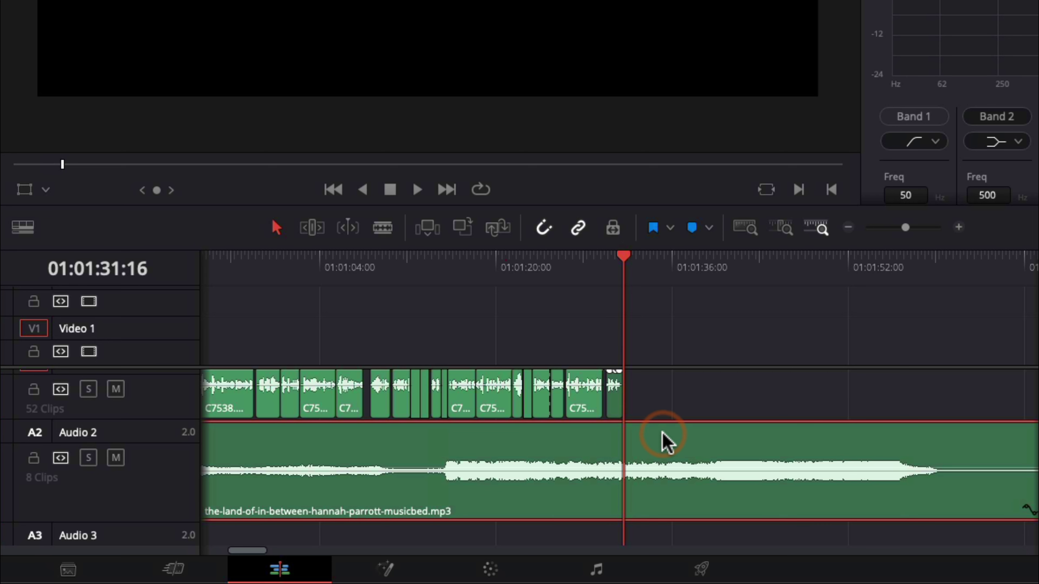
scroll(662, 447, up, 5)
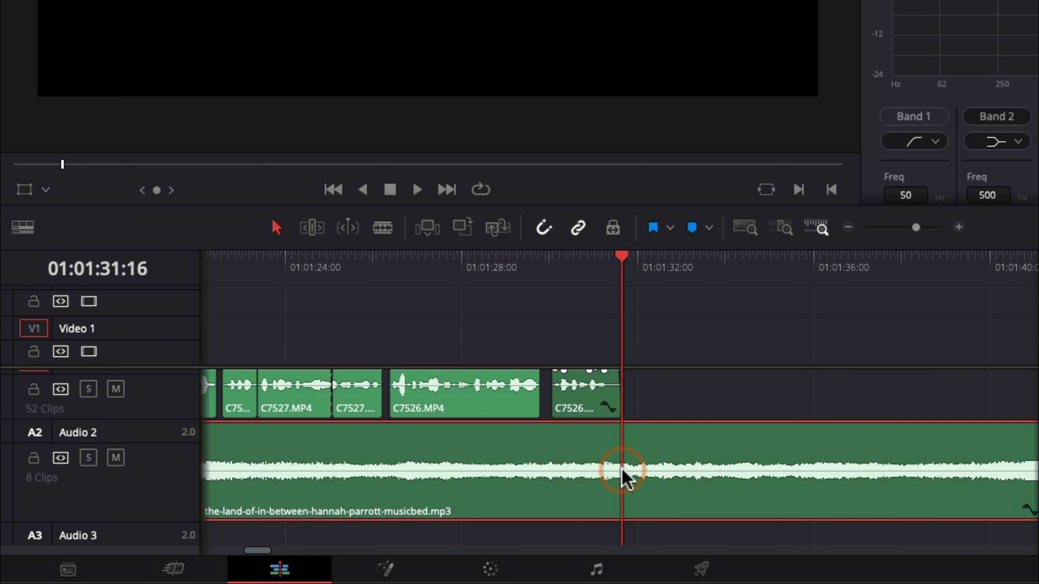
alt+click(643, 465)
drag(642, 465, 640, 459)
Step: Play the volume rise at the end of the opening dialogue and view the whole music clip's level curve
click(615, 266)
key(space)
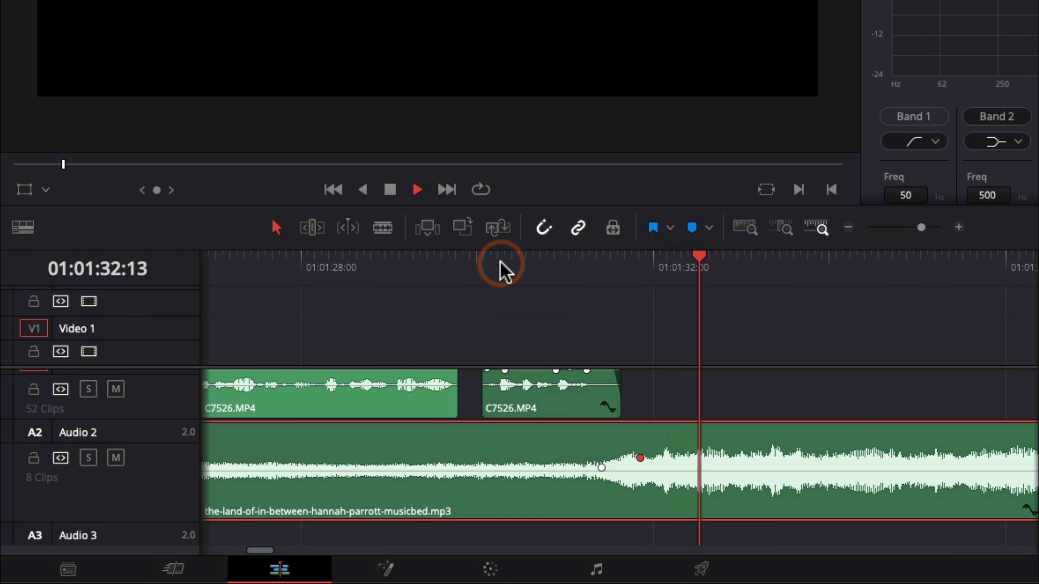
scroll(703, 418, down, 5)
key(space)
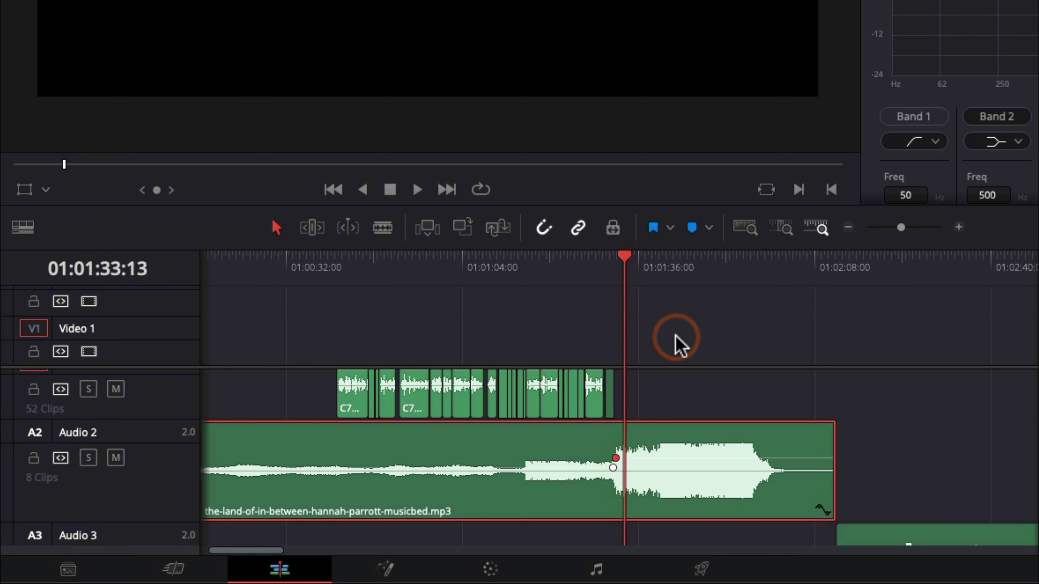
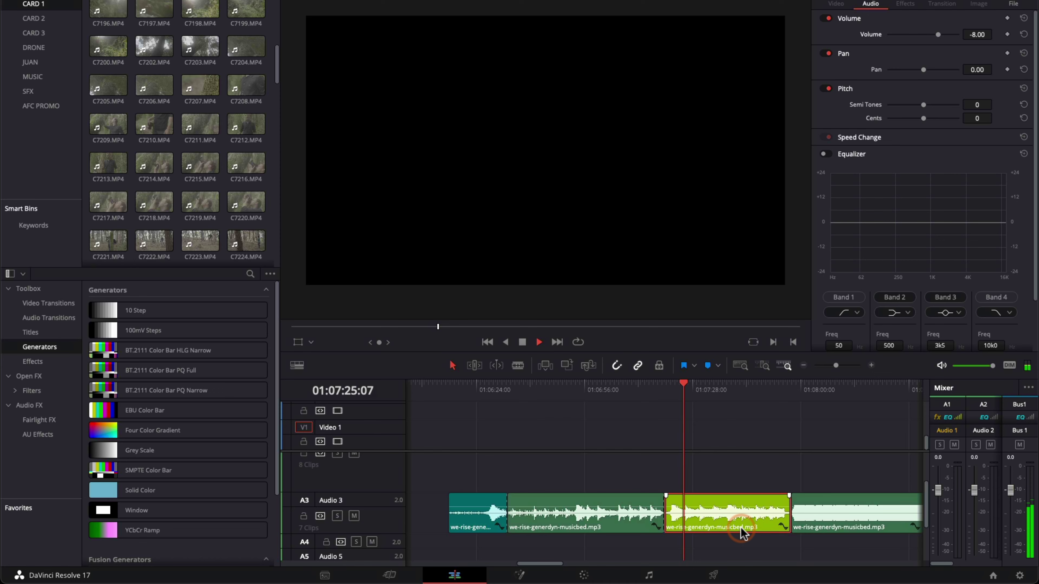
Step: Play the loud we-rise music section on Audio 3 from 01:07:57:07, right after the lime clip, and select that section
scroll(683, 520, right, 1)
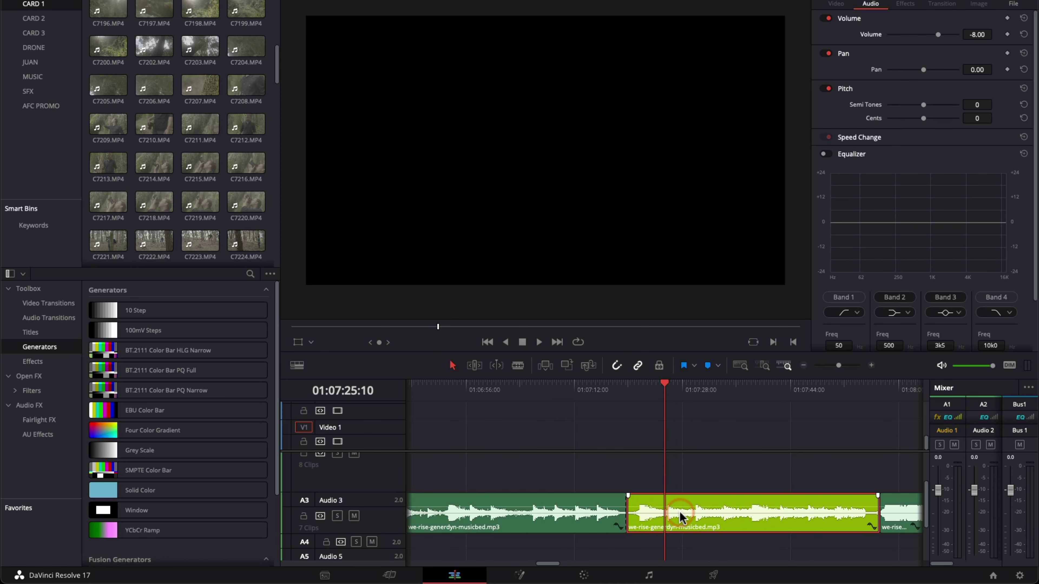
scroll(681, 517, down, 2)
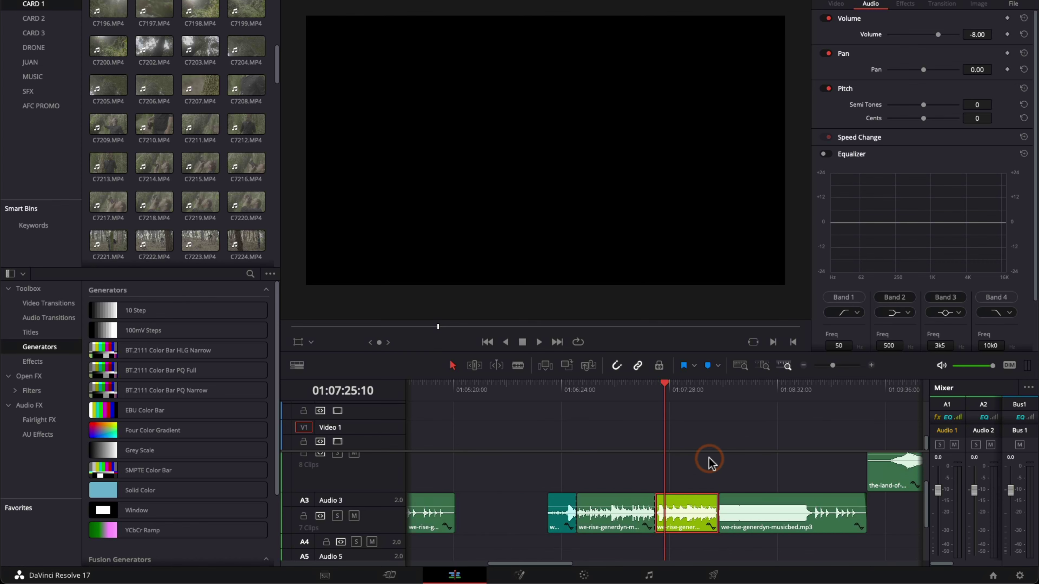
click(709, 392)
key(super+equal)
key(super+equal)
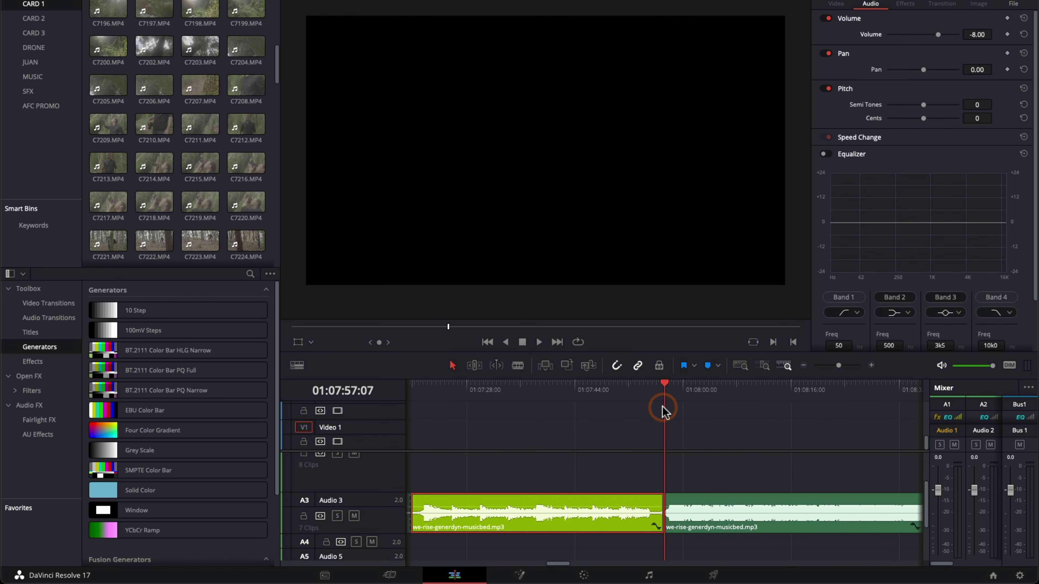
key(space)
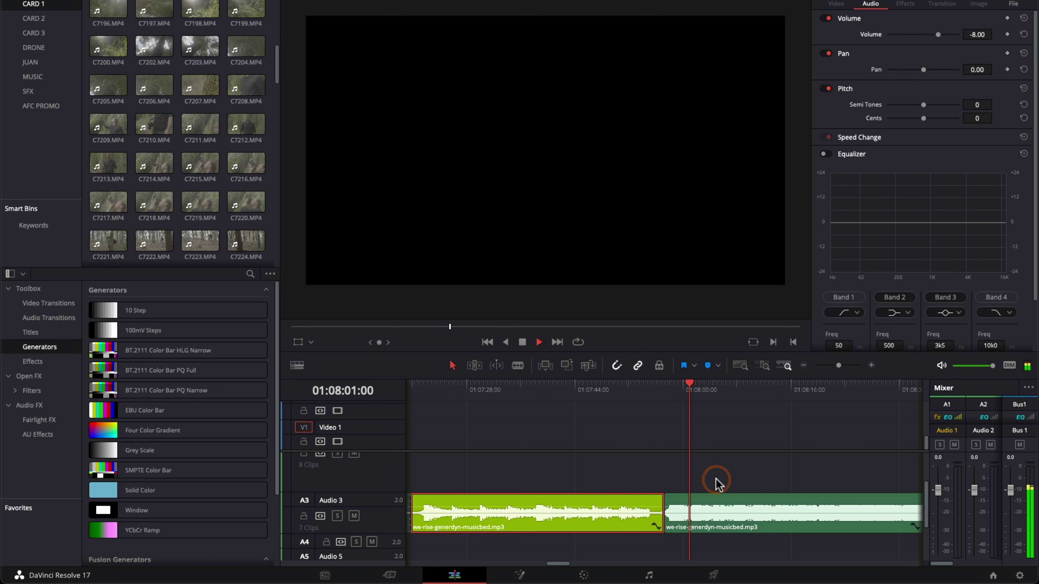
scroll(717, 483, down, 2)
key(space)
click(706, 512)
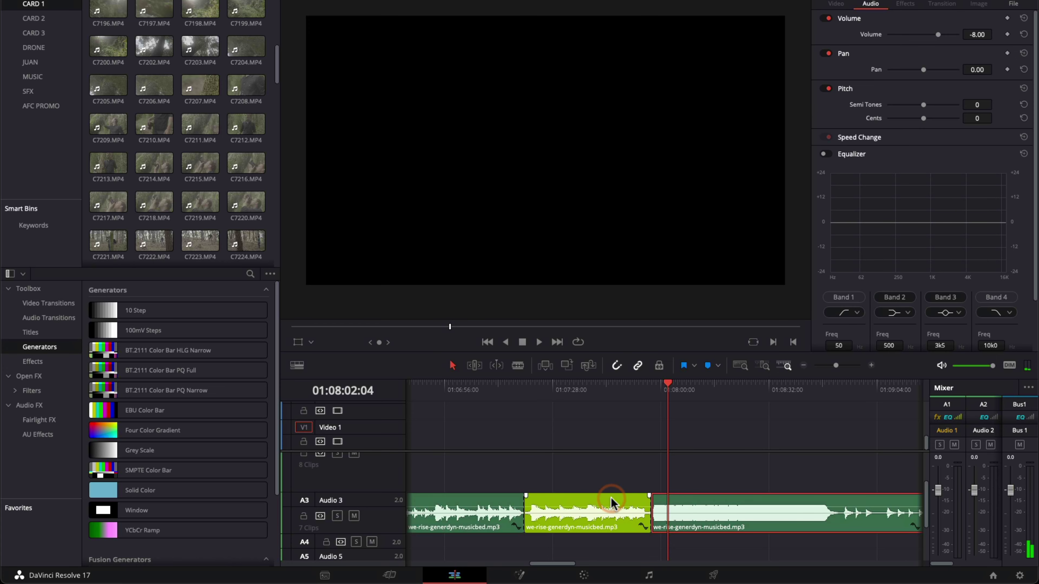
Step: Select the lime we-rise clip starting at 01:07:19:19 and compare it with the opening music clip across the timeline
click(534, 409)
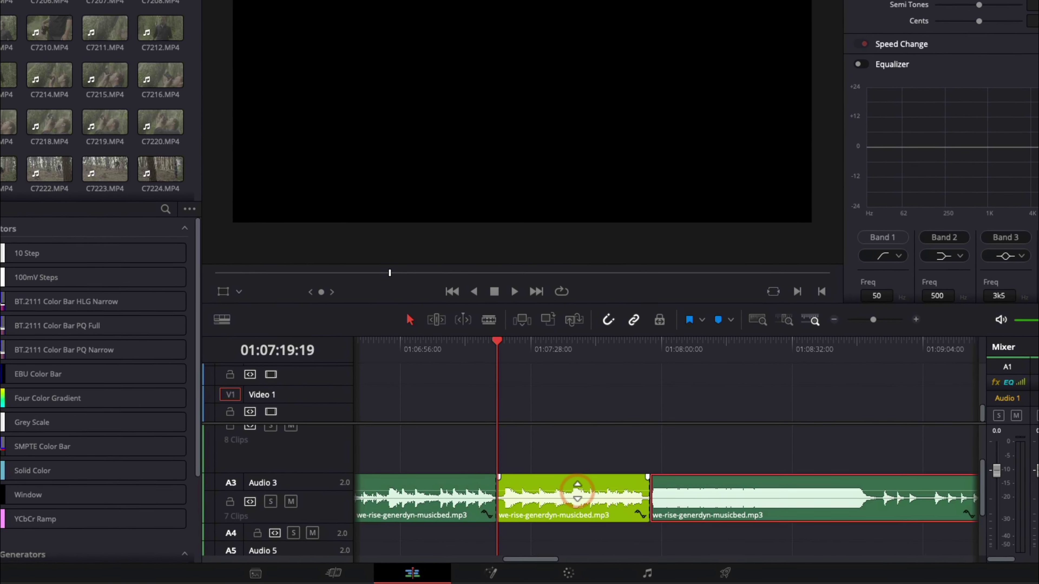
click(576, 476)
key(super+minus)
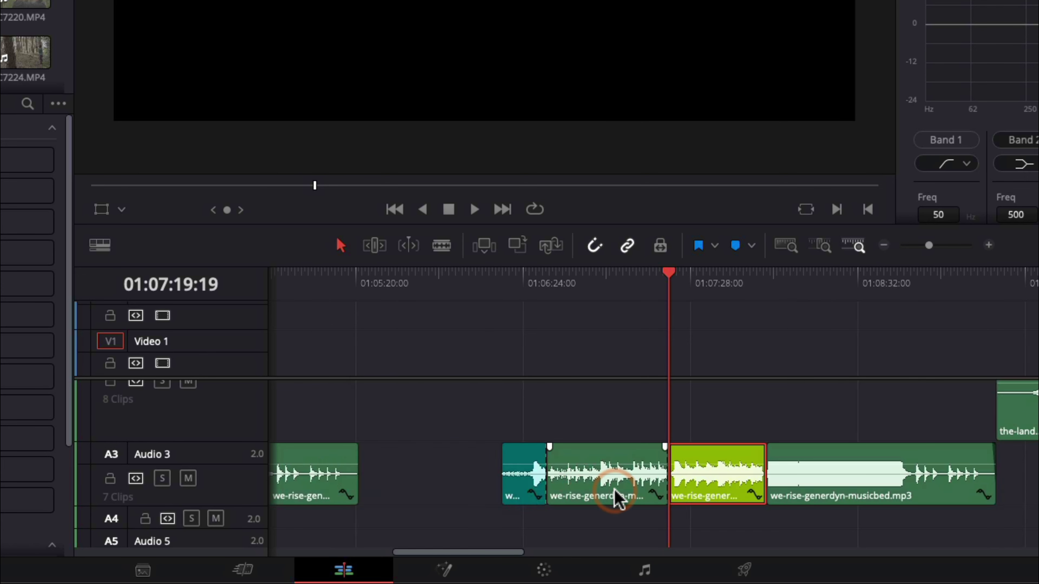
key(super+equal)
click(716, 487)
key(super+minus)
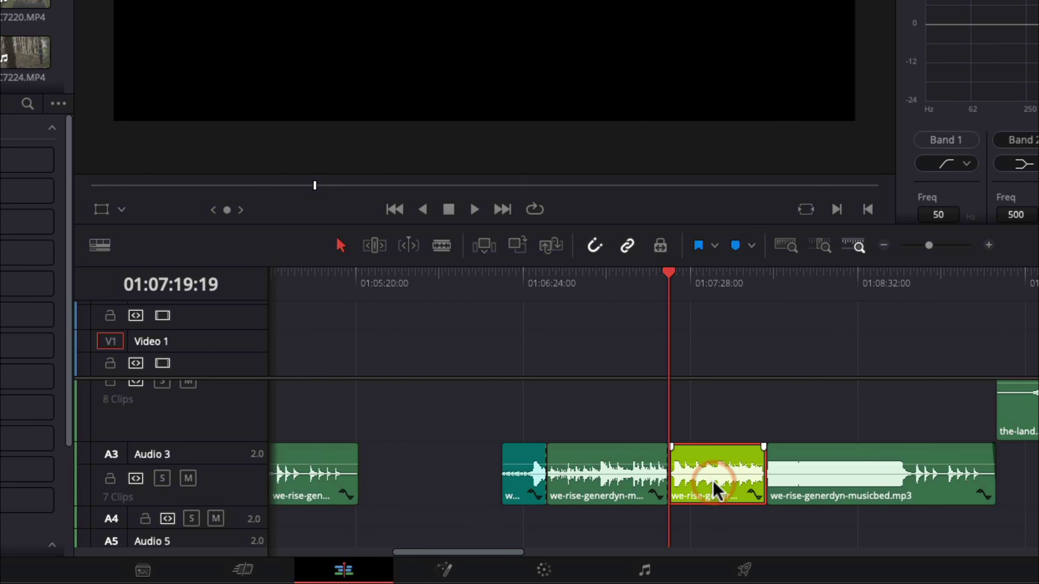
key(super+minus)
key(super+minus)
scroll(406, 457, up, 3)
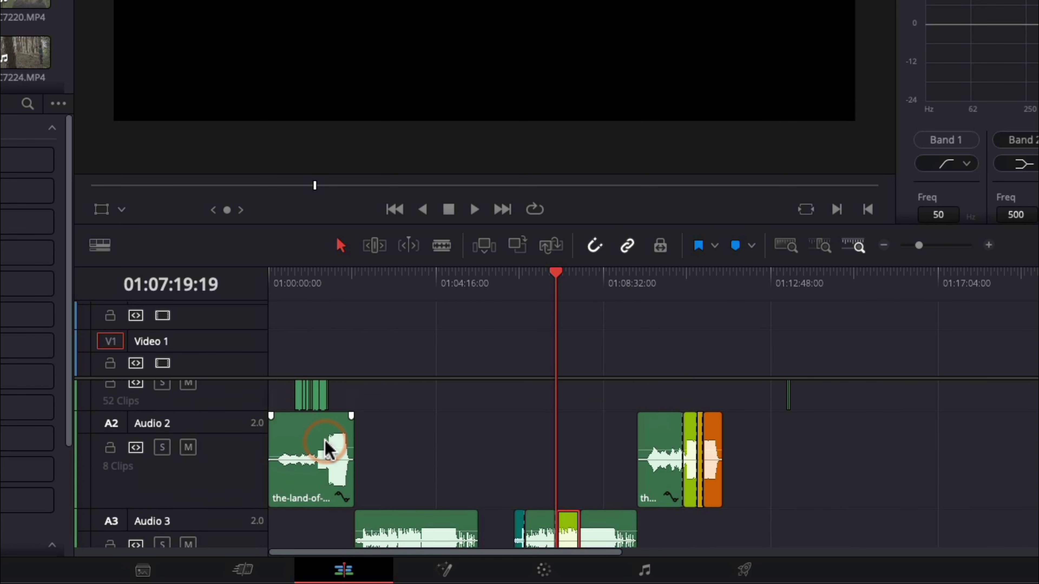
scroll(326, 450, up, 1)
scroll(585, 495, down, 3)
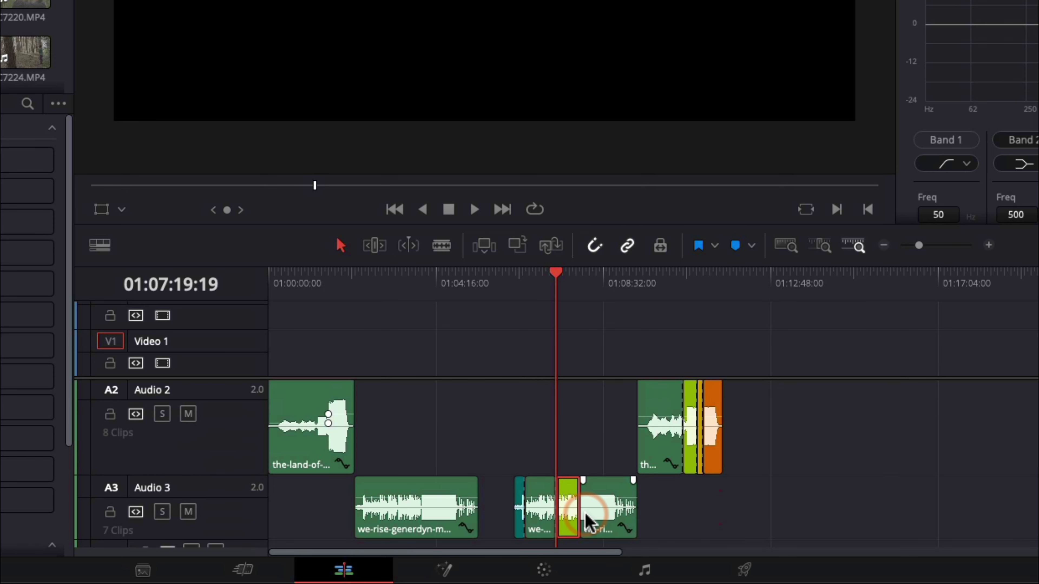
Step: Trim away the quiet beginning of the opening the-land-of-in-between clip up to about 01:01:16
click(297, 445)
click(306, 282)
key(super+equal)
key(super+equal)
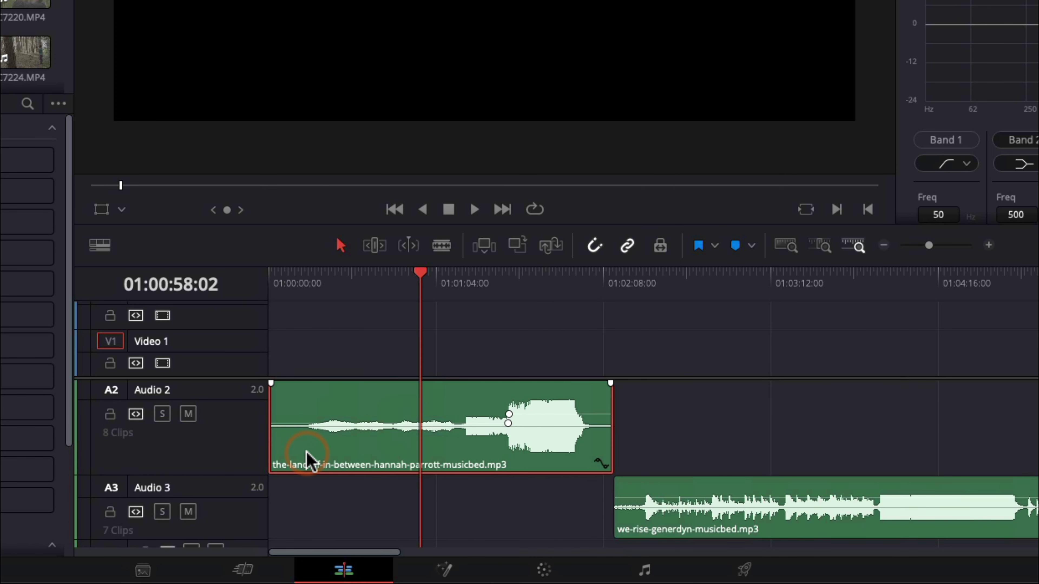
drag(270, 441, 468, 428)
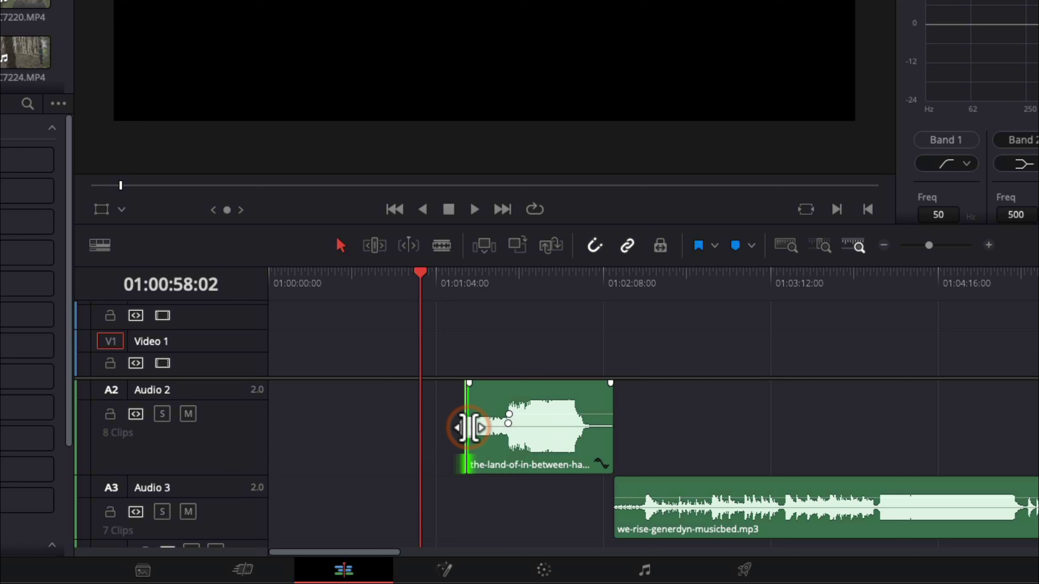
Step: Extend the start of the trimmed opening music clip back to about 01:01:08 and play from that point
click(483, 294)
key(super+equal)
key(super+equal)
drag(601, 439, 534, 442)
click(534, 289)
key(space)
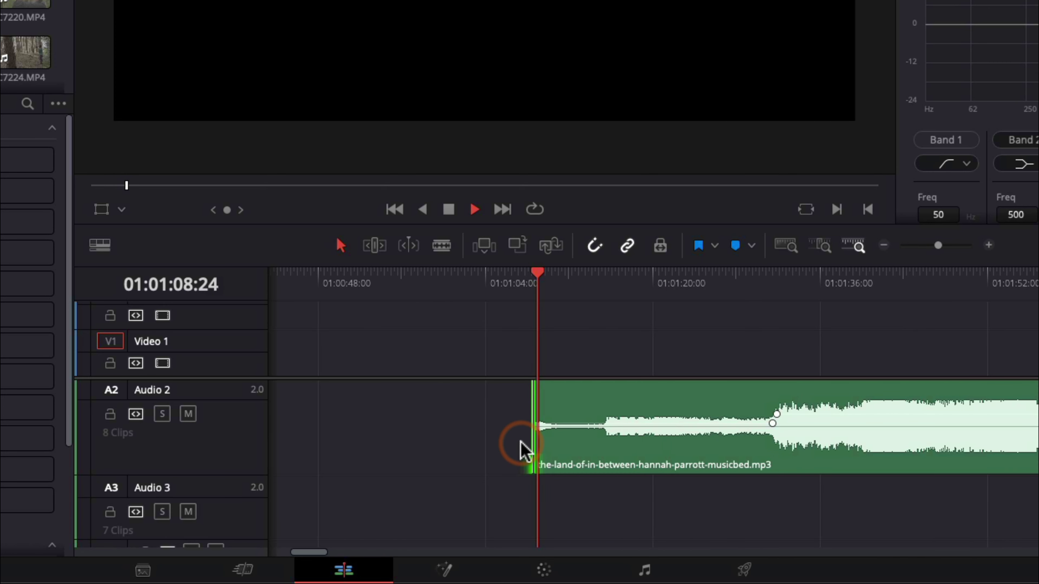
Step: Split the opening music clip at 01:01:10:17 and delete the short piece before the cut
key(space)
key(super+b)
click(548, 457)
key(Delete)
scroll(591, 441, down, 4)
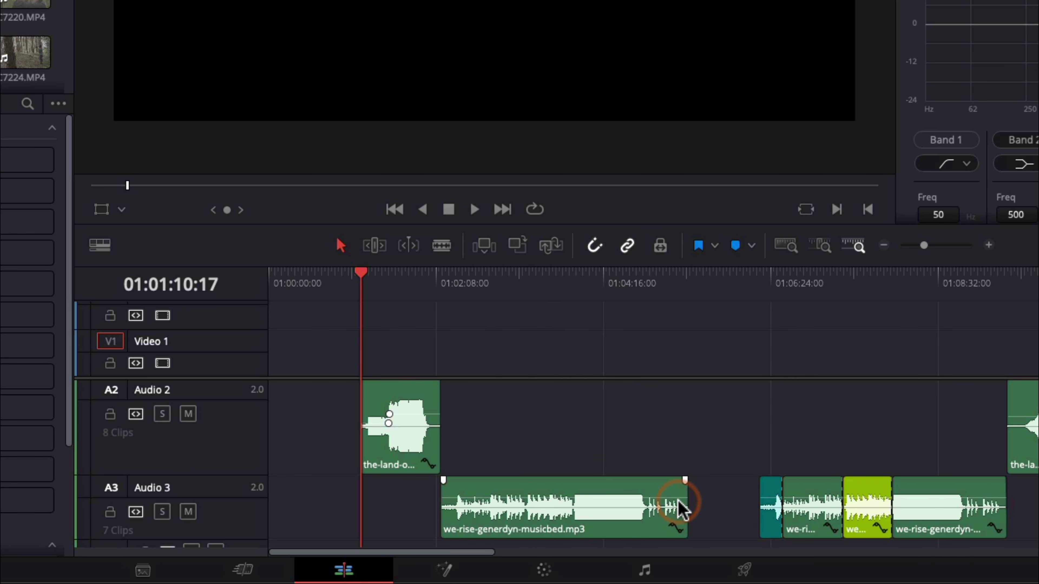
Step: Move the lime we-rise clip from Audio 3 to Audio 2 at about 01:00:11 and check it against the dialogue's start at 01:00:41:08
drag(874, 509, 315, 434)
click(323, 282)
scroll(424, 436, up, 2)
scroll(424, 436, up, 2)
scroll(506, 481, down, 2)
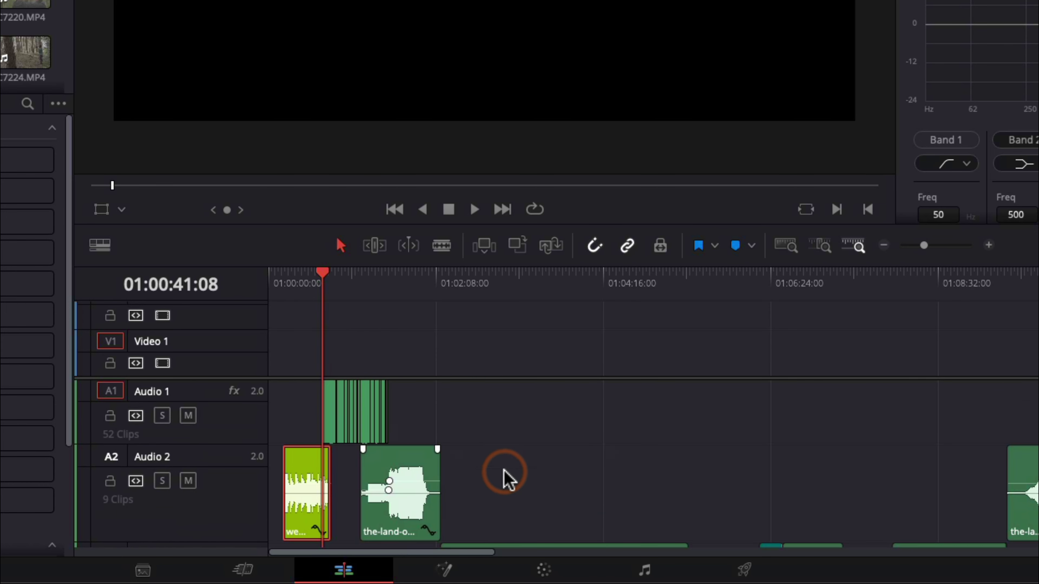
scroll(522, 429, up, 4)
scroll(615, 413, up, 2)
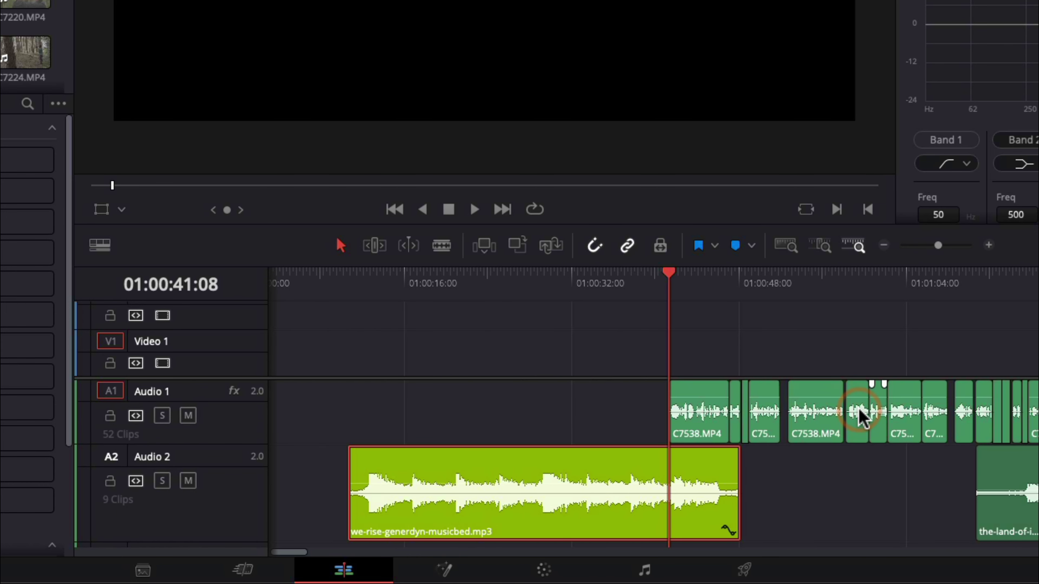
scroll(689, 432, down, 2)
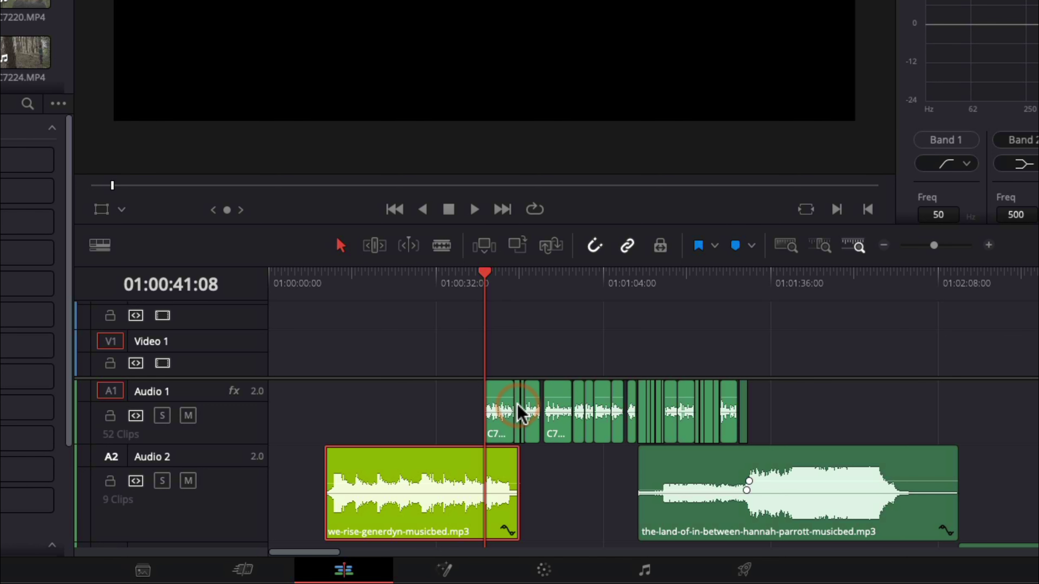
scroll(596, 429, down, 2)
Step: Move the lime we-rise clip to Audio 3 starting at about 01:00:45 under the dialogue, and play its beginning
drag(475, 448, 578, 497)
scroll(552, 450, down, 1)
click(635, 277)
key(space)
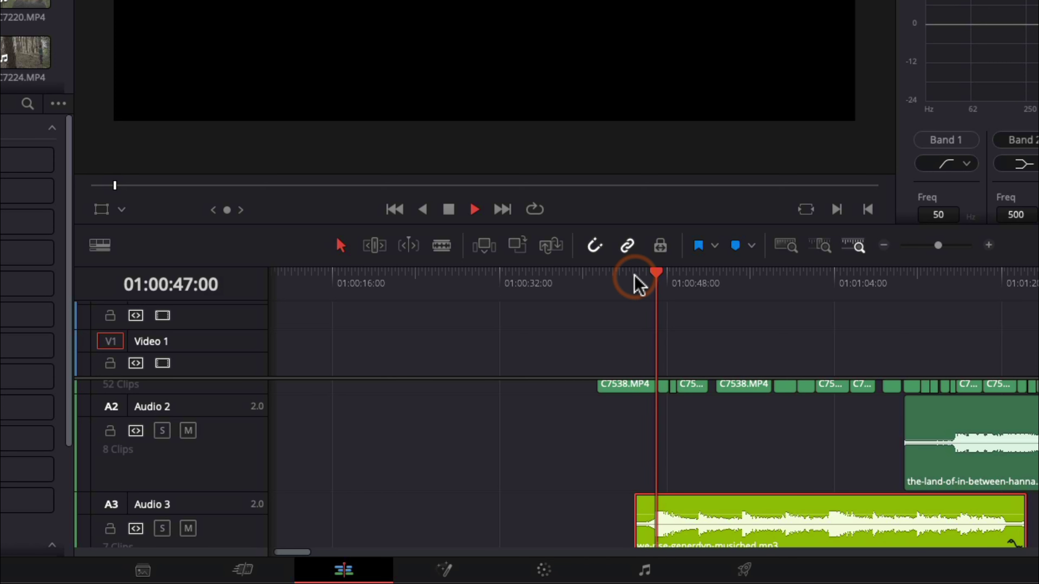
click(638, 282)
scroll(689, 487, down, 2)
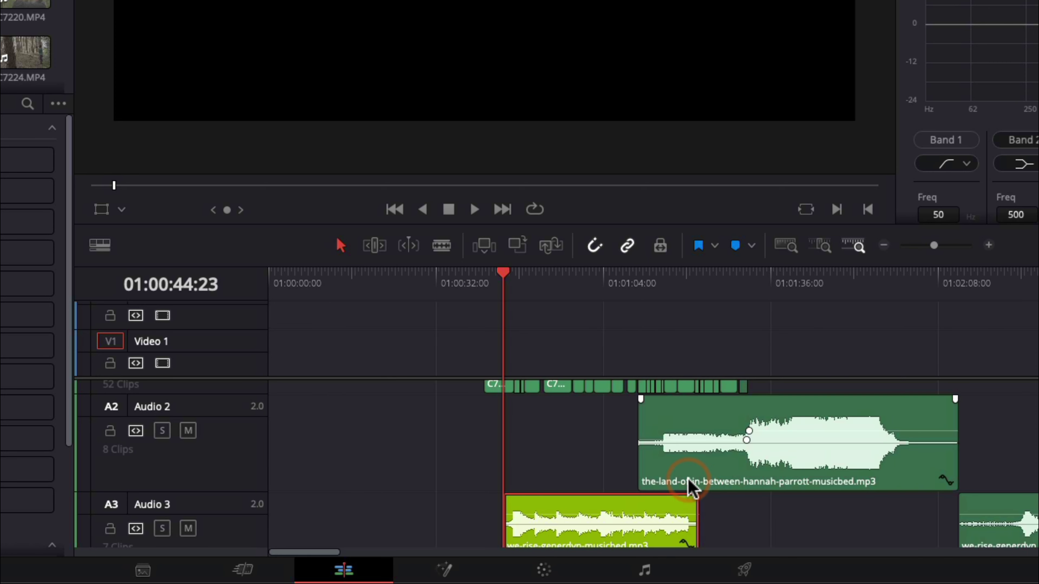
scroll(671, 515, up, 3)
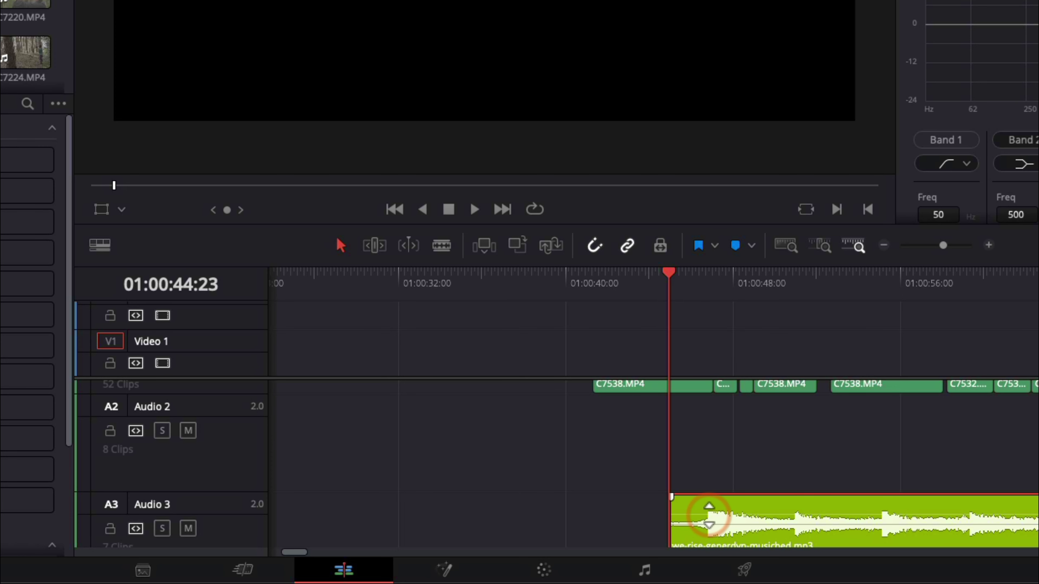
Step: Move the lime we-rise clip ahead to about 01:00:56 and play the dialogue from about 01:00:46 to the end of its opening phrases
scroll(700, 548, down, 1)
drag(700, 553, 826, 545)
click(691, 273)
scroll(695, 278, up, 1)
key(space)
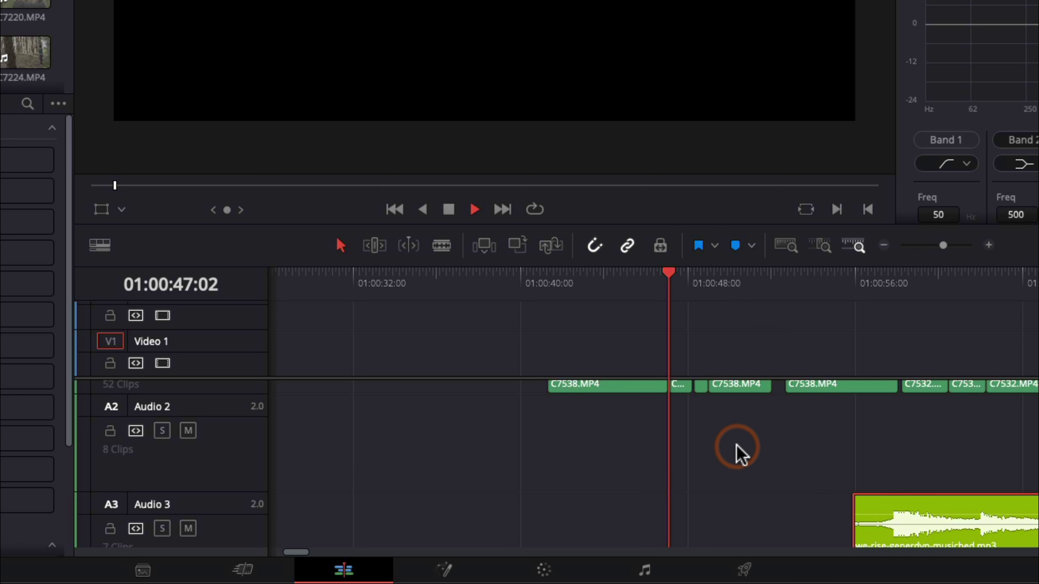
scroll(740, 458, up, 2)
scroll(744, 462, down, 2)
scroll(744, 462, up, 2)
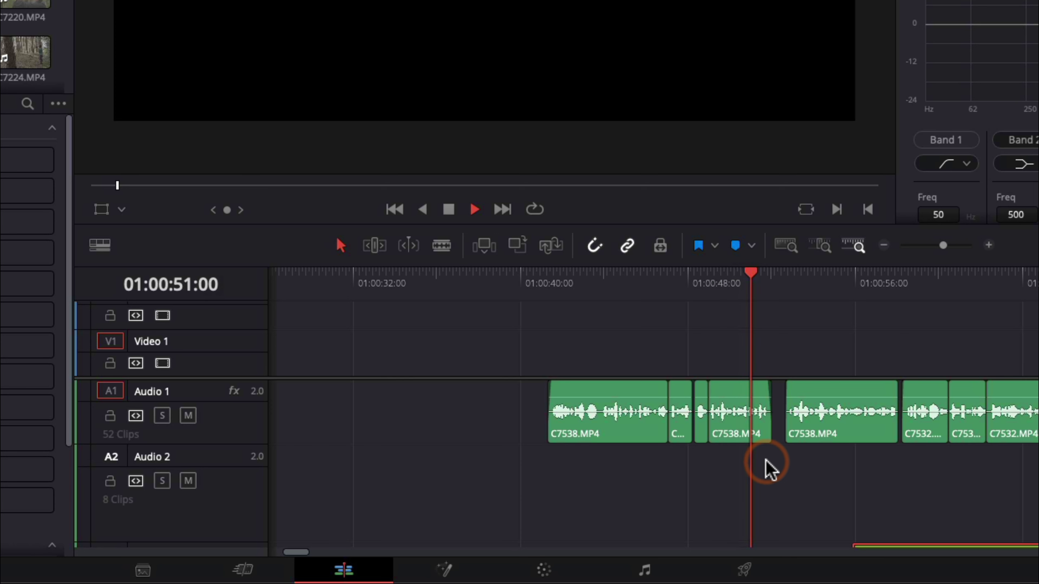
key(space)
Step: Move the lime we-rise clip back on Audio 3 so that it starts at the playhead, 01:00:51:03
click(756, 289)
key(ctrl+equal)
key(ctrl+equal)
click(758, 428)
key(ctrl+minus)
key(ctrl+minus)
scroll(761, 434, down, 2)
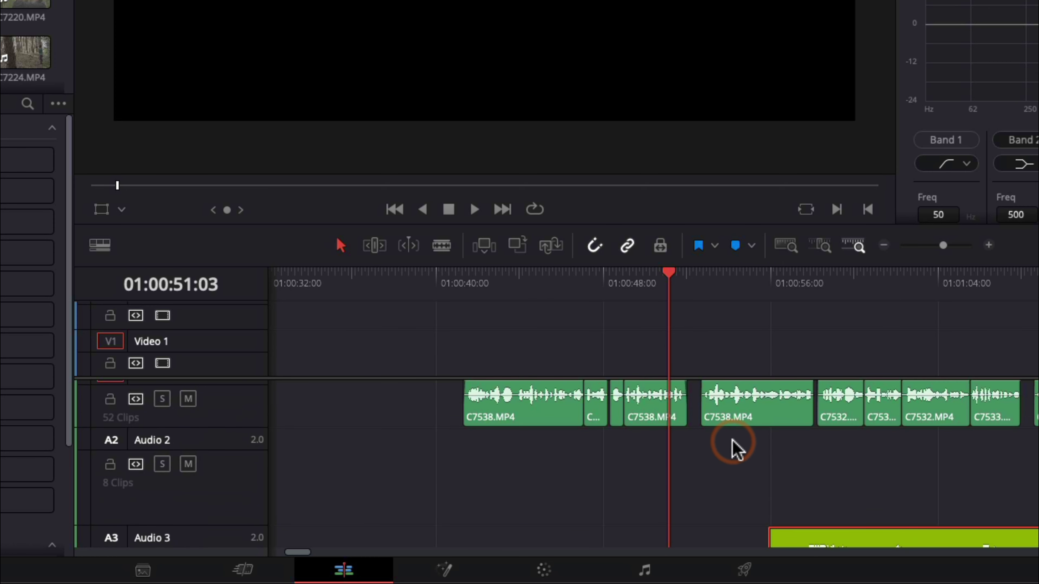
click(733, 447)
drag(795, 506, 701, 513)
Step: Shift the lime we-rise clip about half a second earlier, to about 01:00:50:14, and play its opening swell
key(ctrl+equal)
key(ctrl+equal)
click(854, 506)
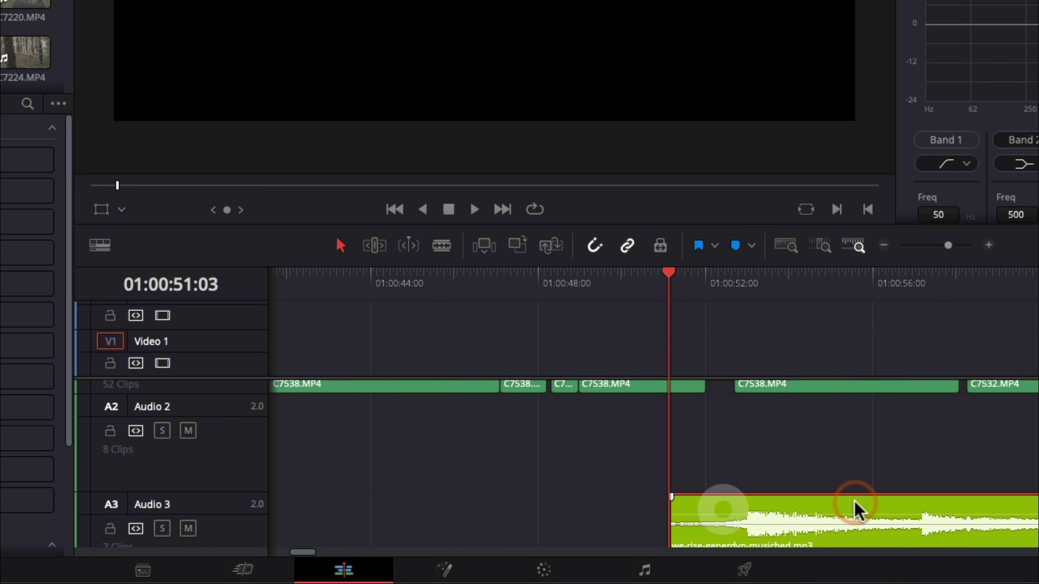
drag(875, 505, 835, 515)
key(ctrl+minus)
key(space)
key(ctrl+minus)
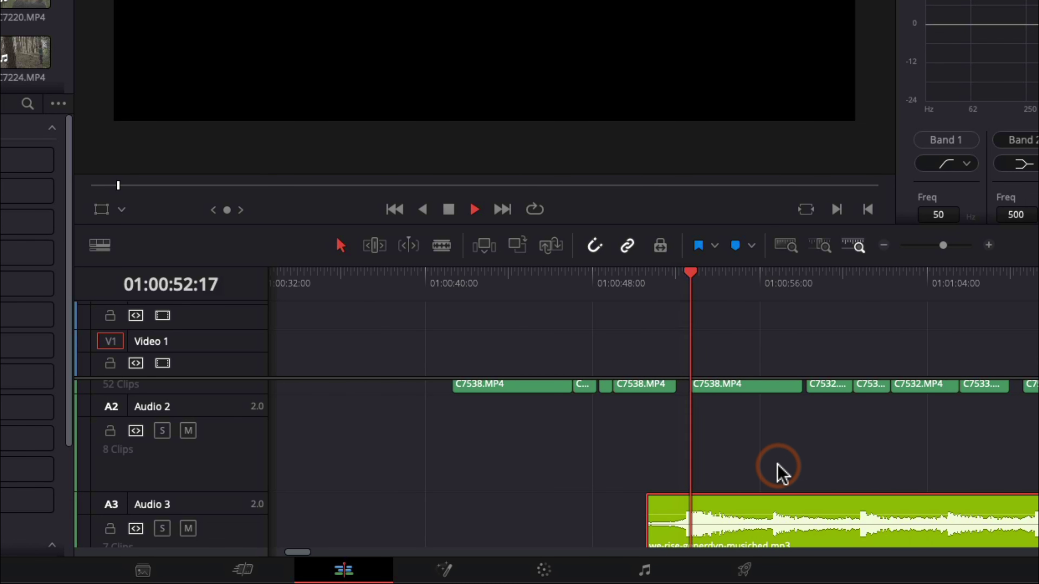
Step: Nudge the lime we-rise clip slightly later to about 01:00:50:18, aligning its swell with the following dialogue clip, and replay from about 01:00:52
key(ctrl+equal)
key(ctrl+equal)
key(space)
drag(495, 509, 507, 511)
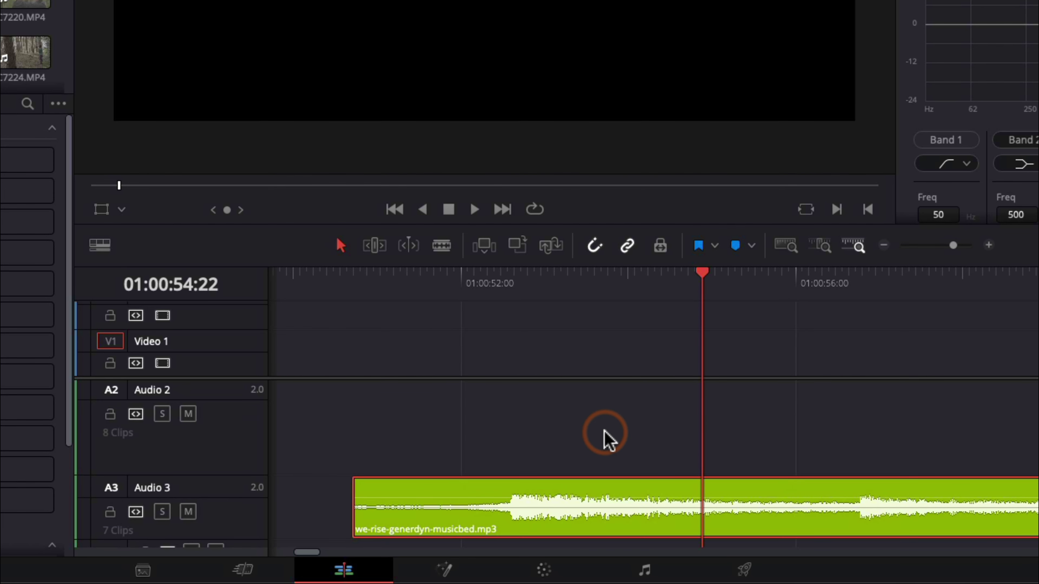
click(465, 279)
key(space)
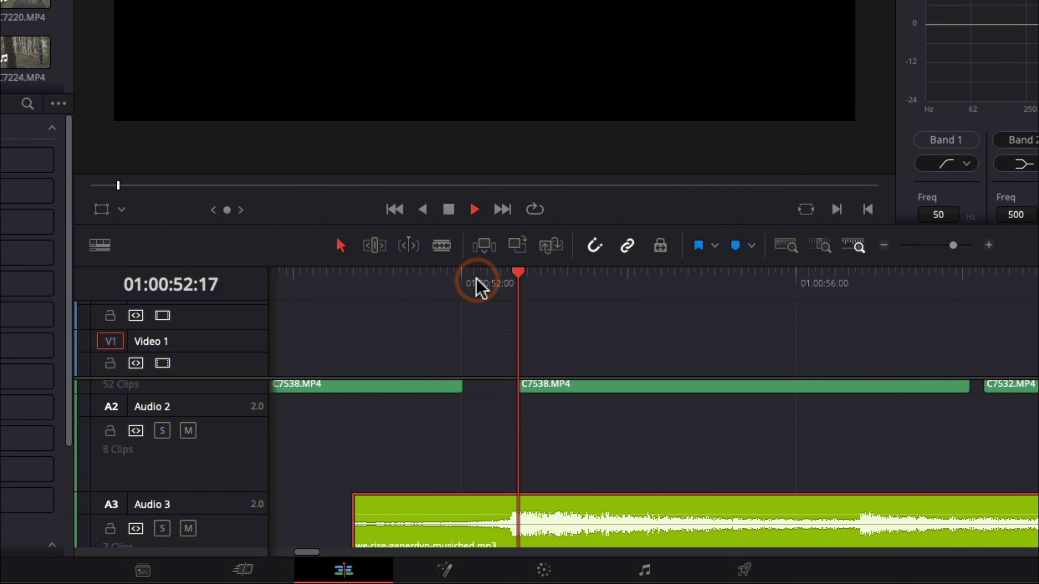
Step: Play the music under the dialogue to about 01:01:02 and enlarge the timeline's audio area to show the whole Audio 3 track
key(ctrl+minus)
key(ctrl+minus)
key(ctrl+minus)
scroll(726, 464, up, 2)
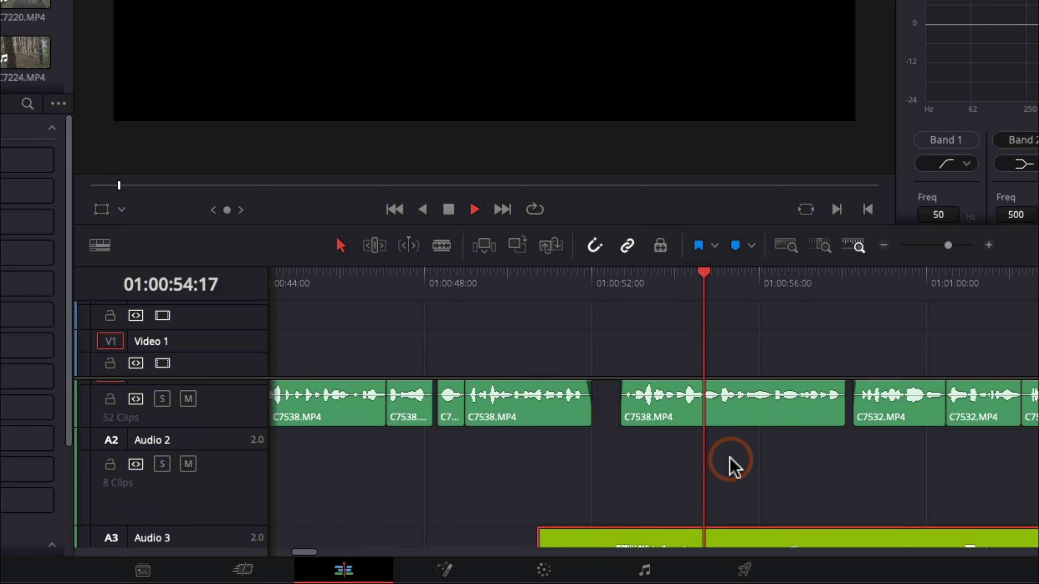
key(ctrl+minus)
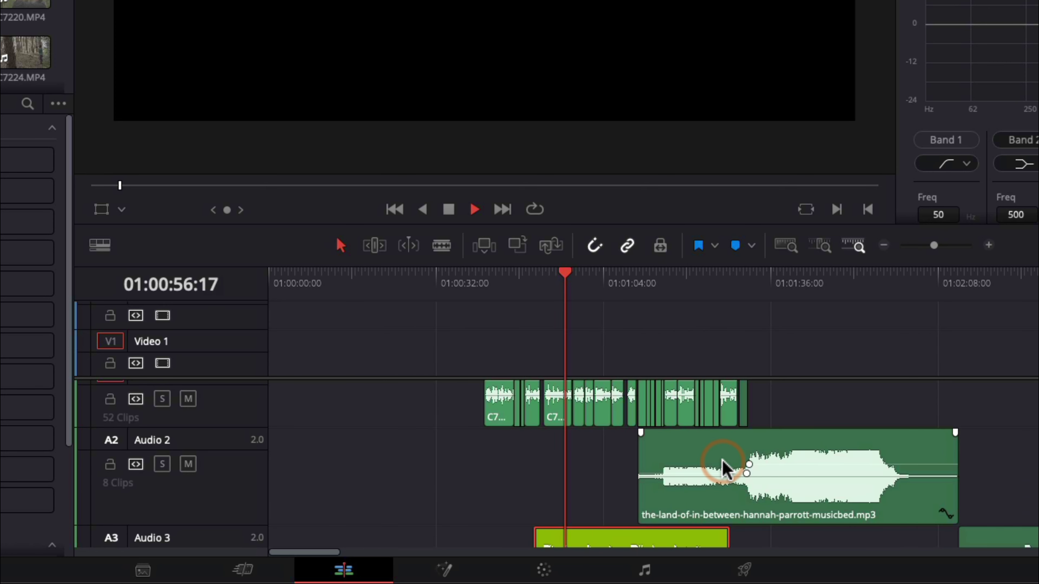
key(ctrl+equal)
key(ctrl+equal)
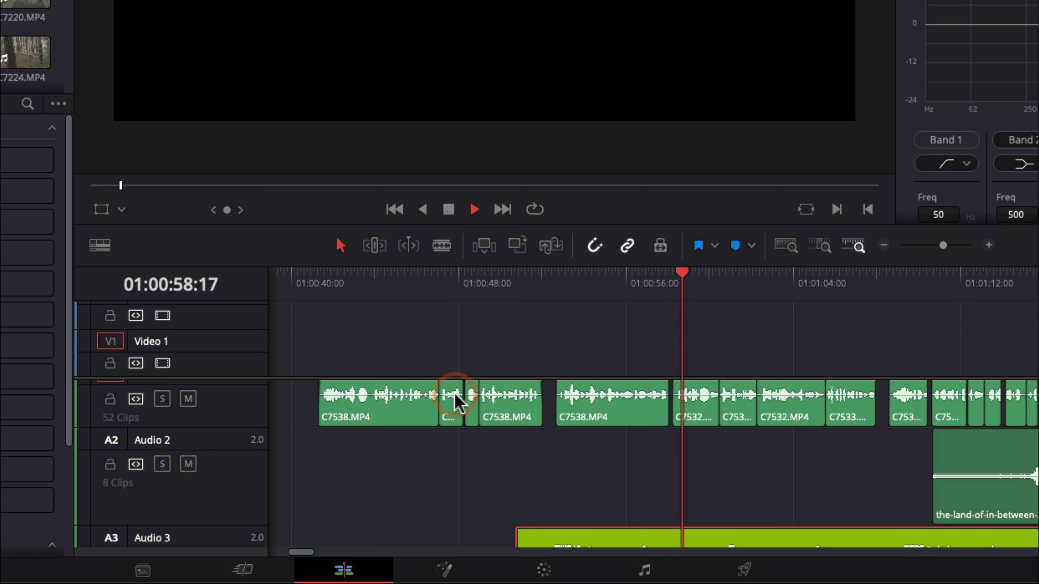
scroll(304, 376, down, 3)
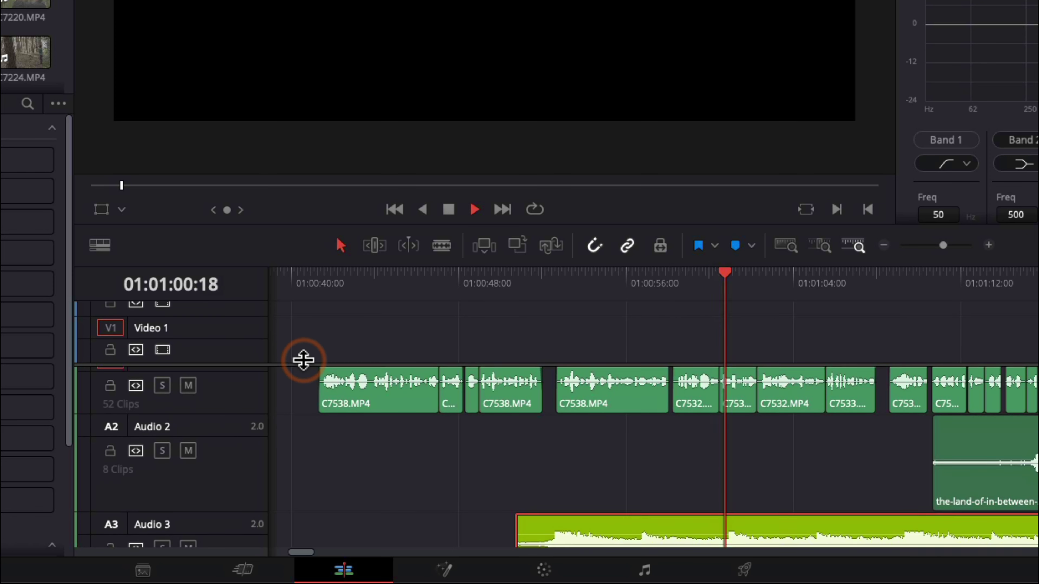
key(space)
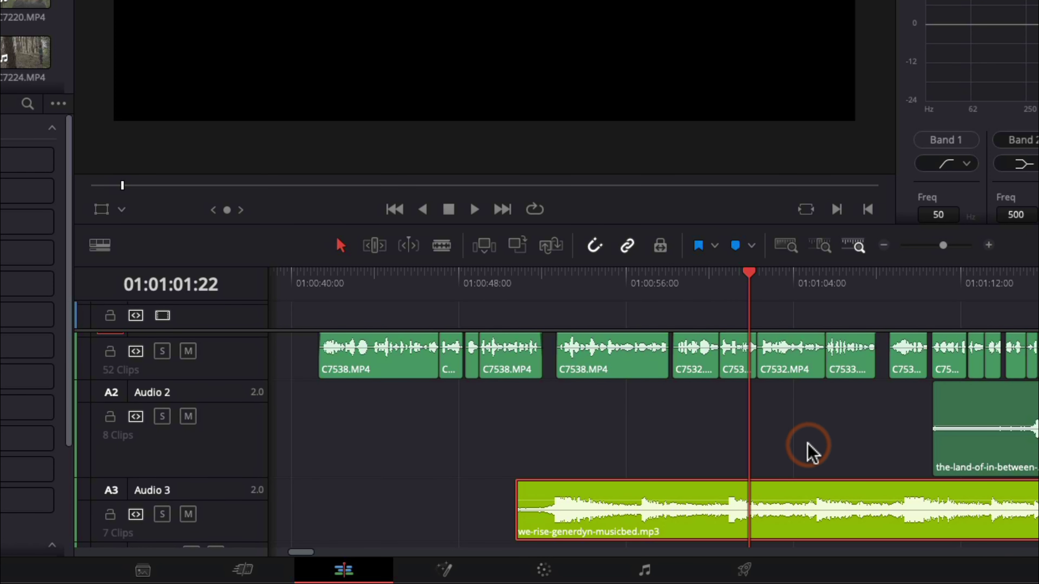
Step: Trim the lime we-rise clip's end to the start of the-land-of-in-between clip and extend its start back to about 01:00:33:24
key(ctrl+minus)
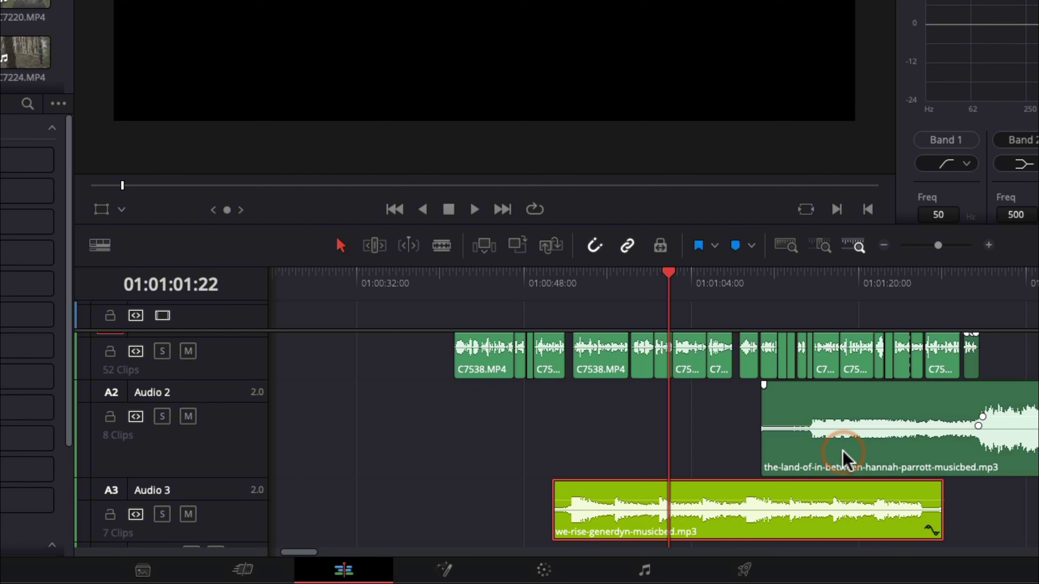
drag(940, 513, 754, 514)
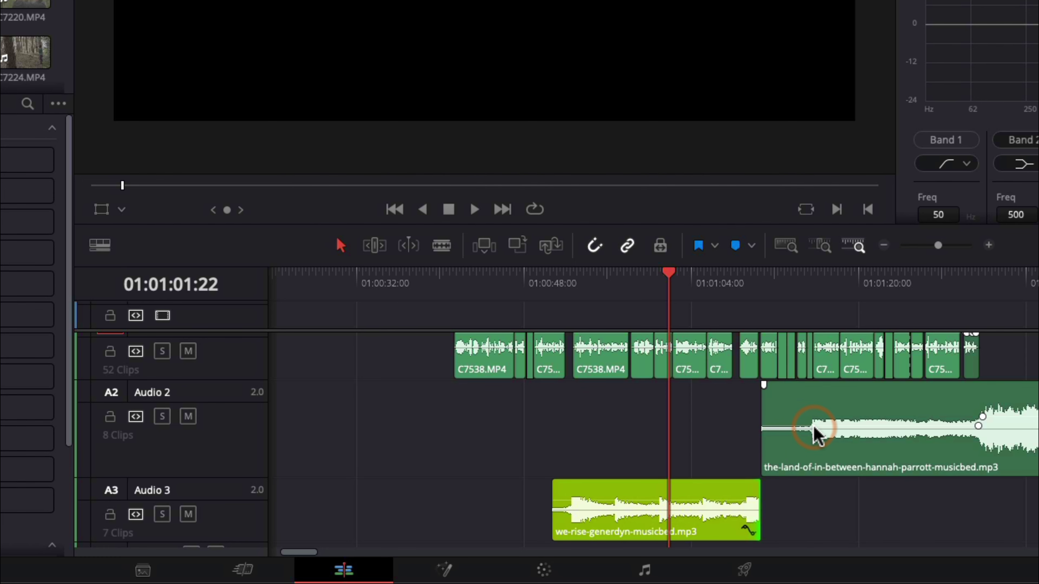
drag(552, 515, 416, 517)
key(ctrl+z)
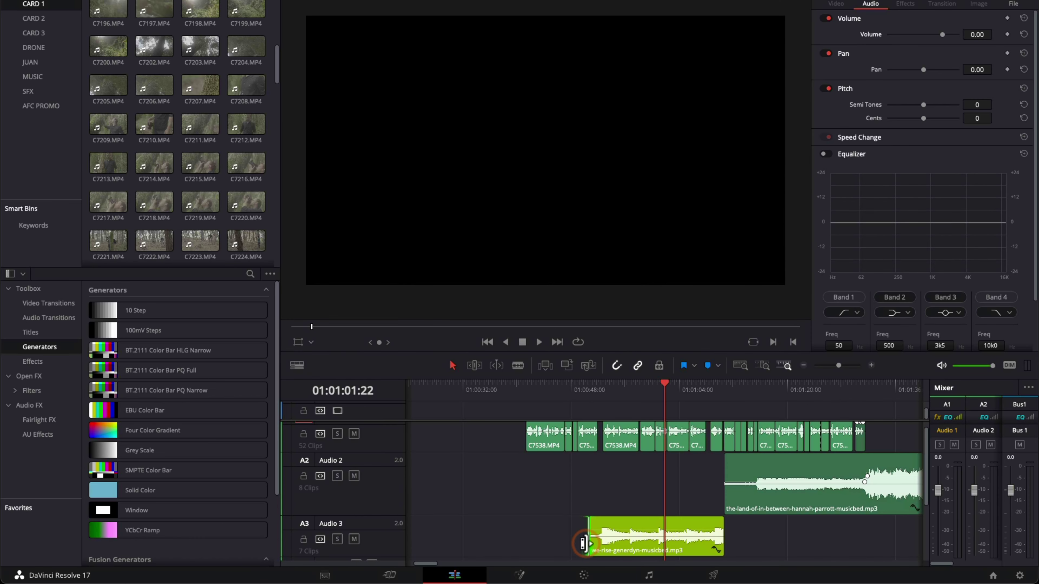
drag(583, 544, 478, 546)
click(475, 391)
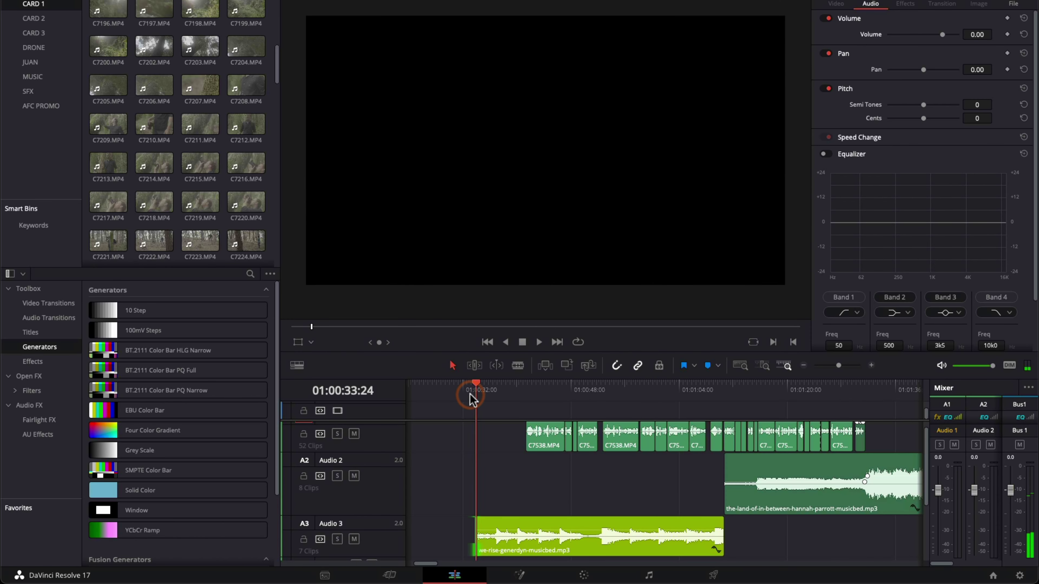
Step: Set the lime we-rise clip's volume to -11.20 and place the playhead at the dialogue's start, 01:00:41:08
click(557, 532)
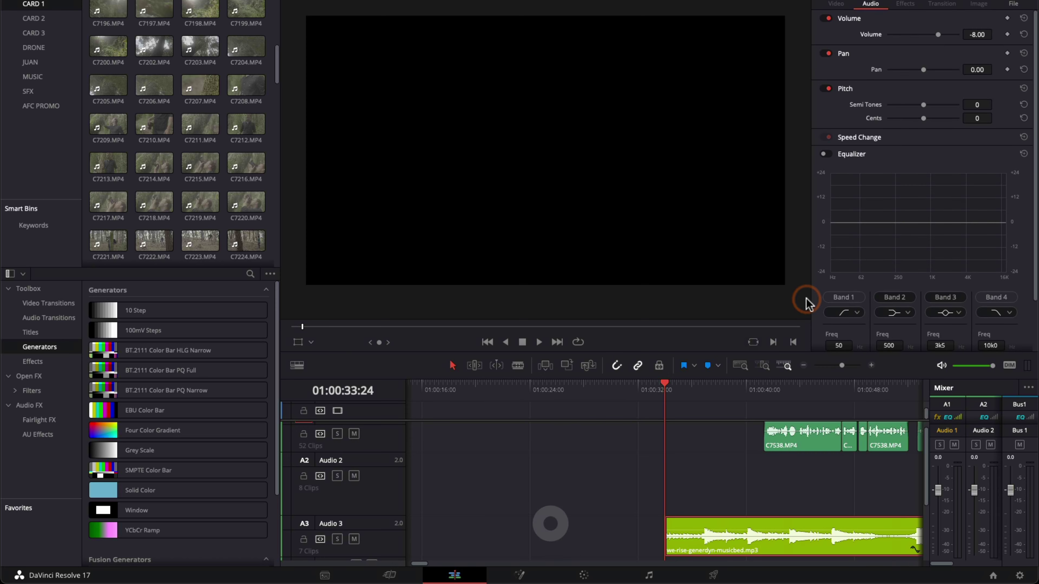
drag(968, 33, 972, 35)
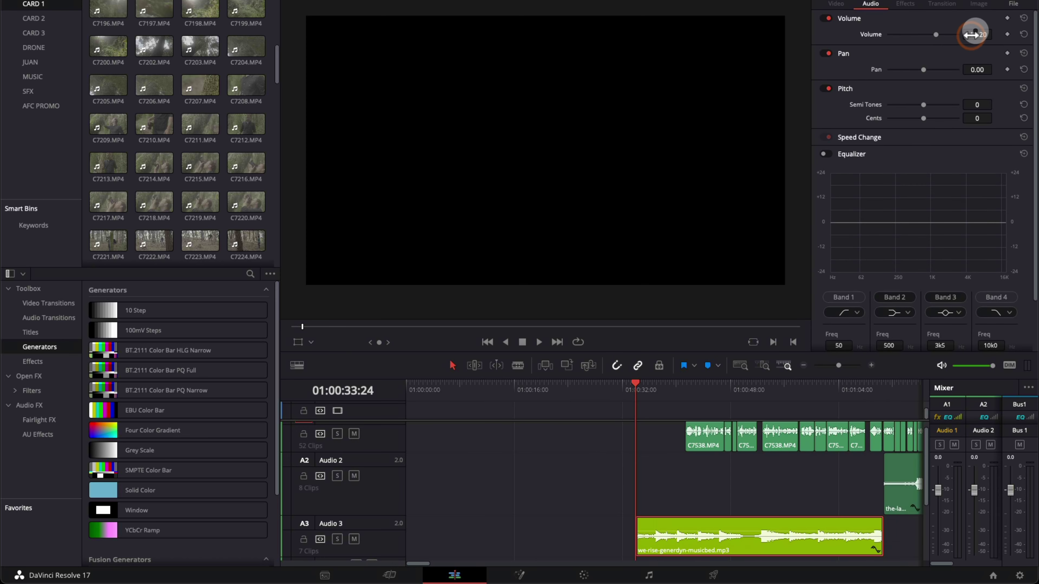
click(697, 395)
click(684, 435)
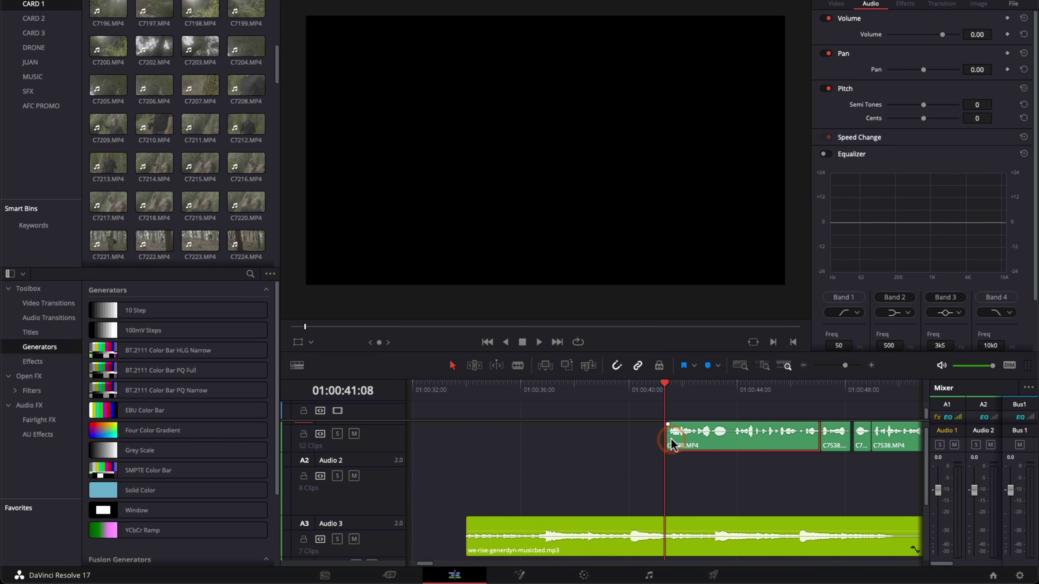
Step: Play and replay the music's lead-in to the first dialogue clip from just before 01:00:40
click(629, 395)
key(space)
click(615, 393)
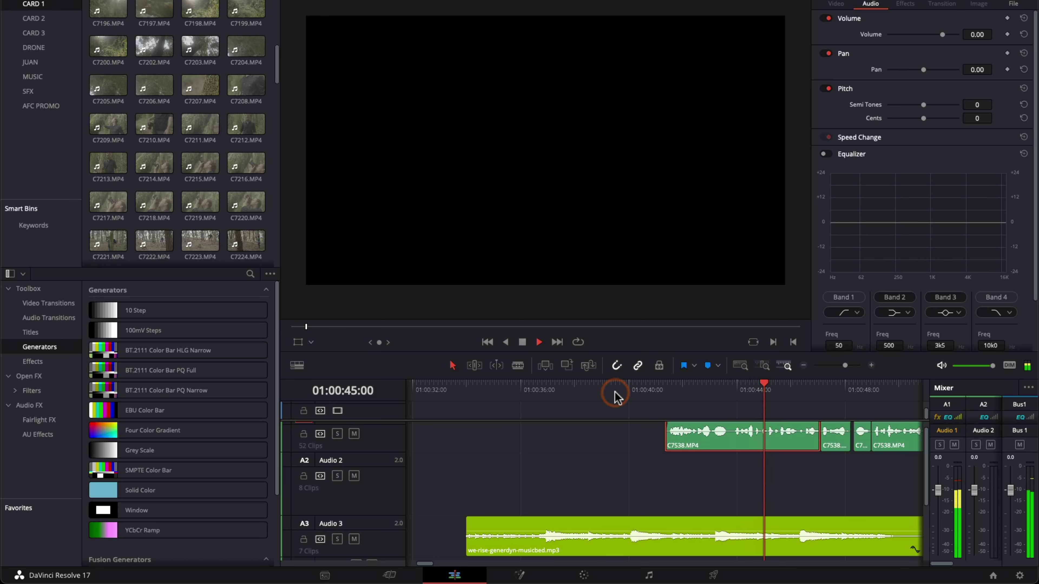
scroll(616, 397, down, 2)
scroll(599, 397, down, 2)
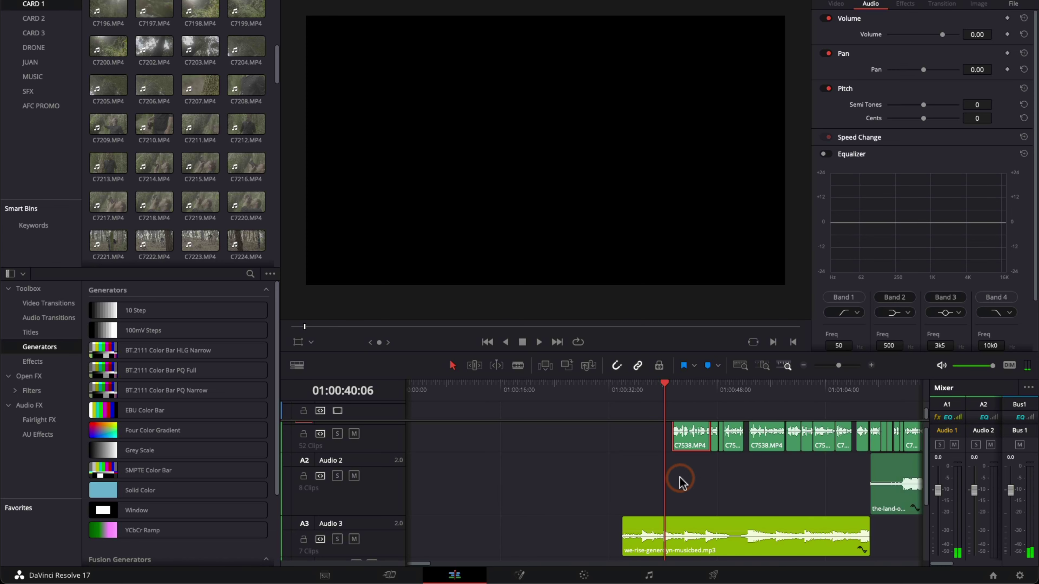
scroll(709, 472, up, 2)
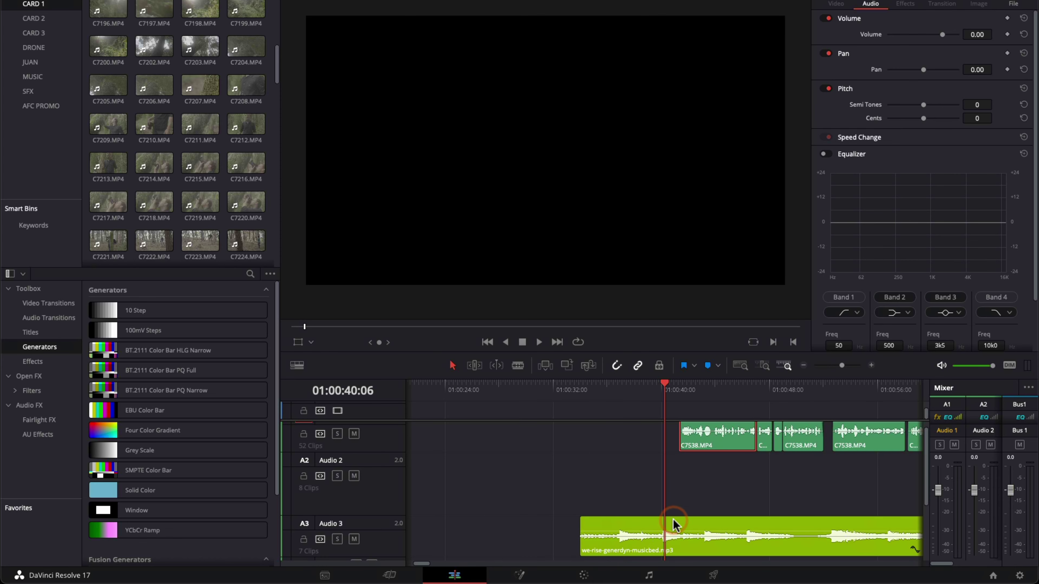
key(space)
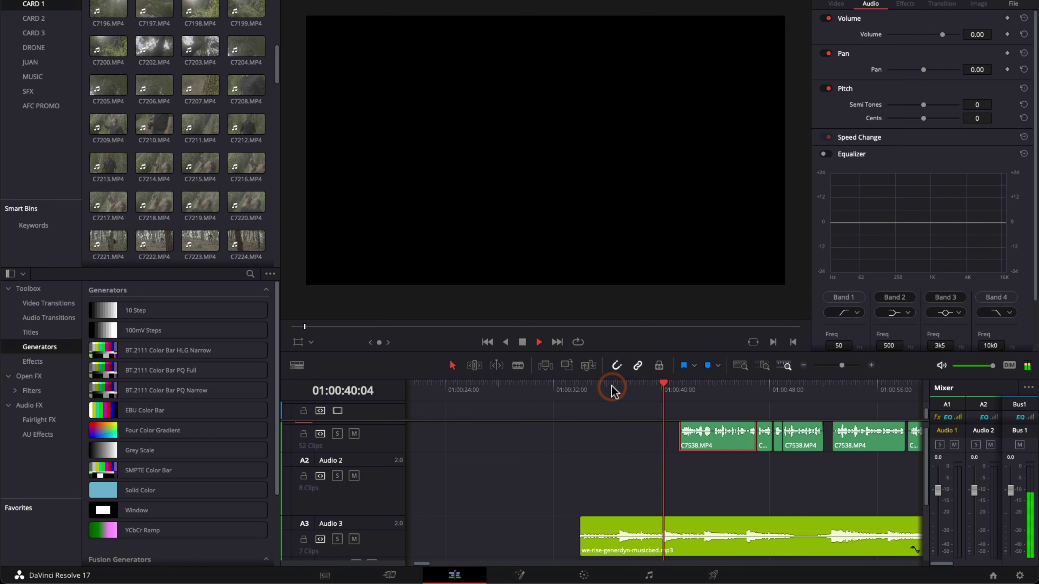
key(space)
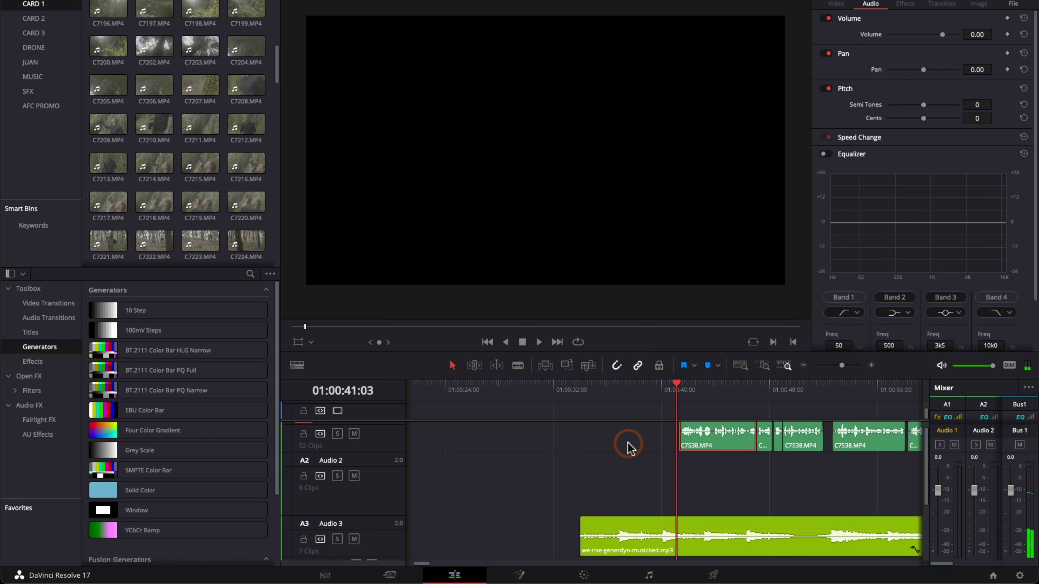
Step: Locate the finished edit under FINAL.mov and place the playhead at 01:24:11:06, where the lime we-rise clip on Audio 3 starts
key(ctrl+minus)
key(ctrl+minus)
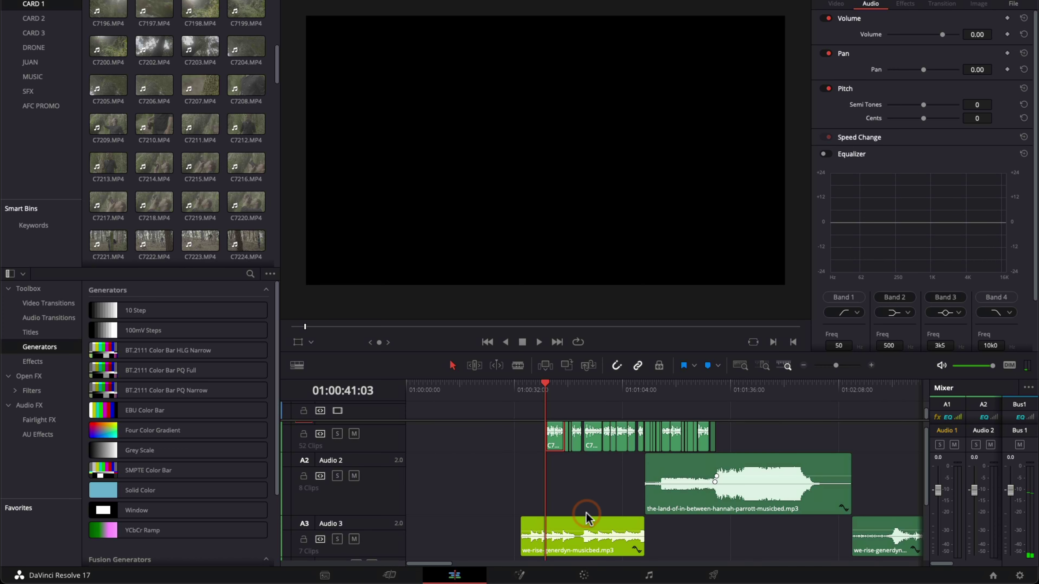
key(ctrl+minus)
key(ctrl+minus)
key(ctrl+minus)
key(ctrl+minus)
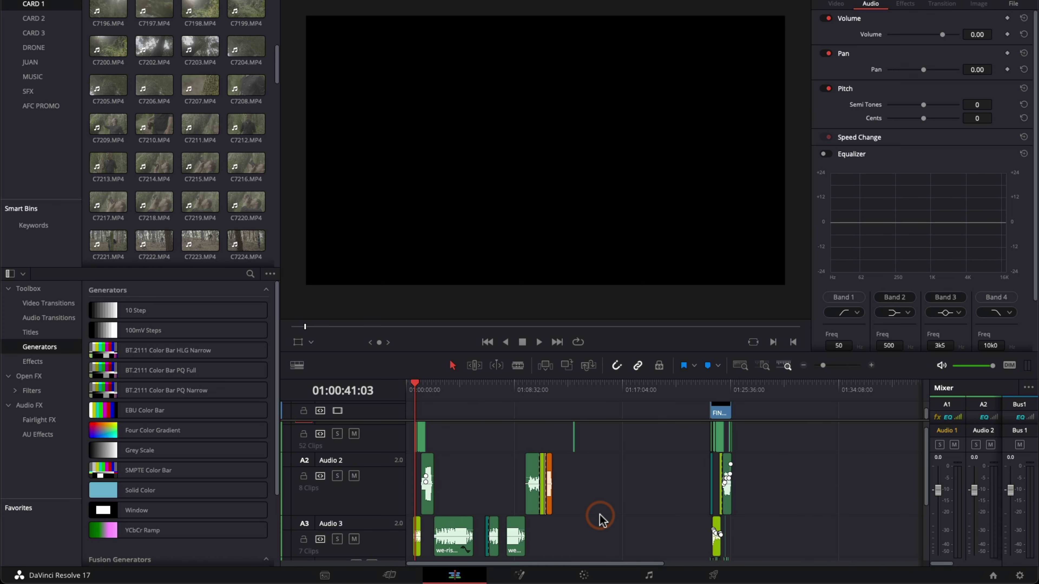
click(722, 401)
key(ctrl+plus)
key(ctrl+plus)
key(ctrl+plus)
key(ctrl+plus)
key(ctrl+plus)
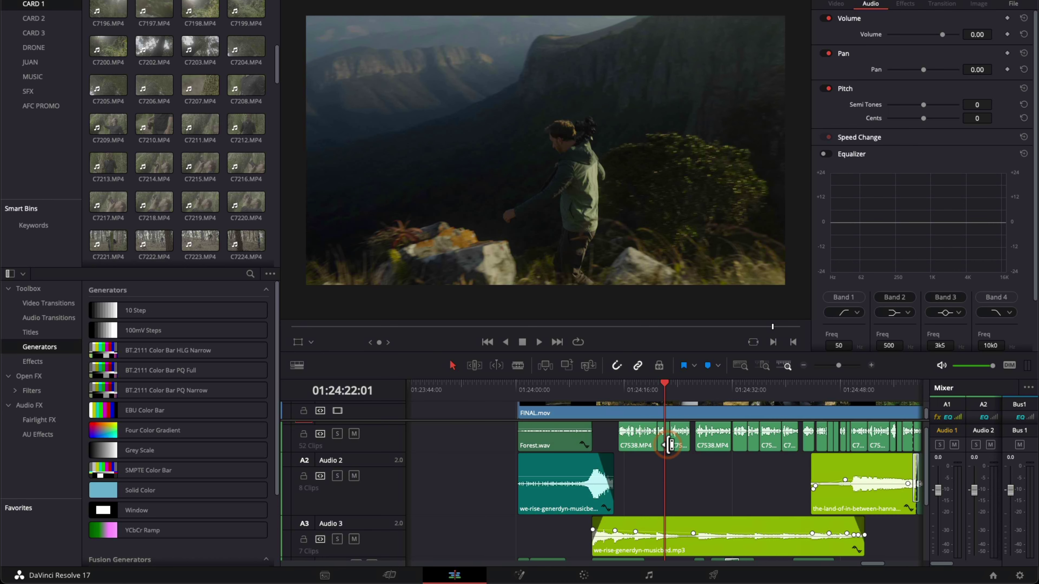
click(593, 397)
key(ctrl+plus)
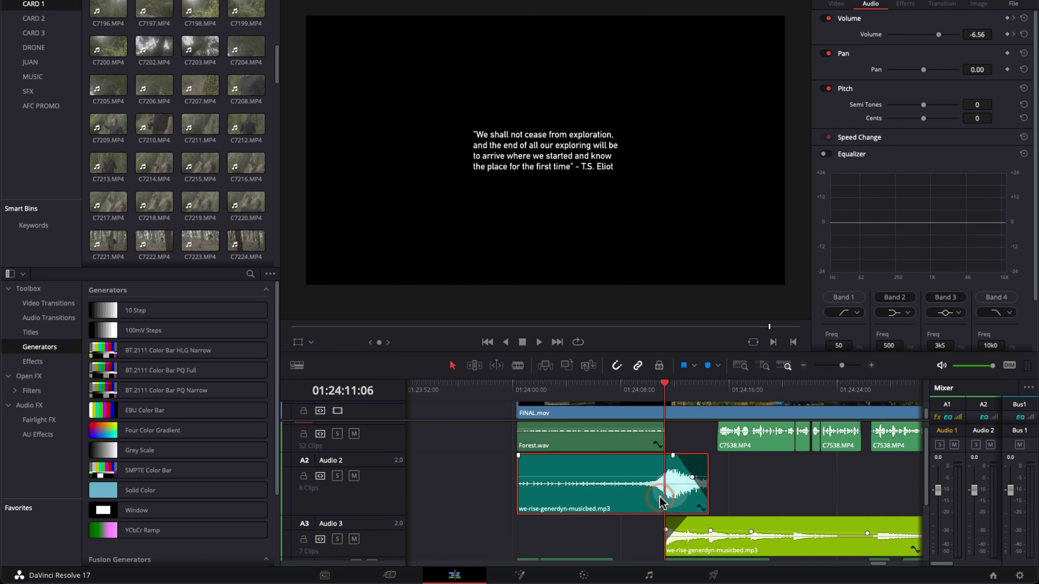
Step: Mute Audio 2 and play the finished edit's lime we-rise clip from its start at 01:24:11:06
click(683, 549)
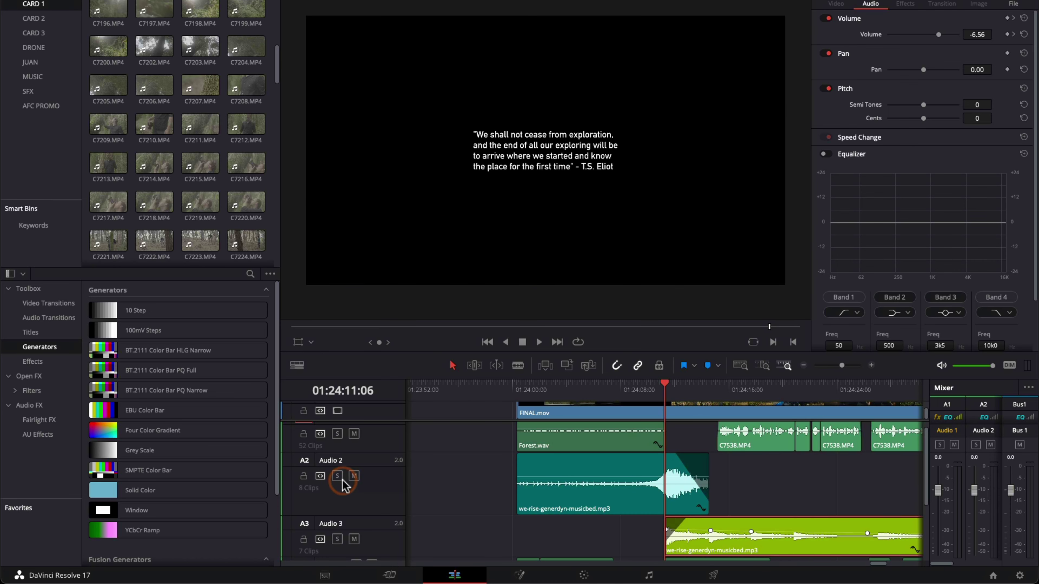
click(353, 475)
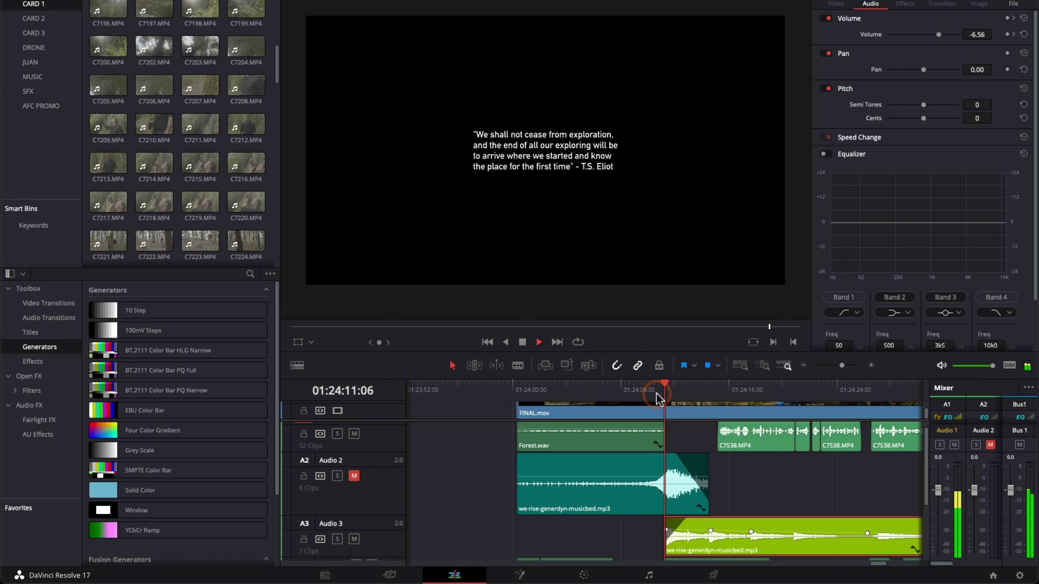
key(space)
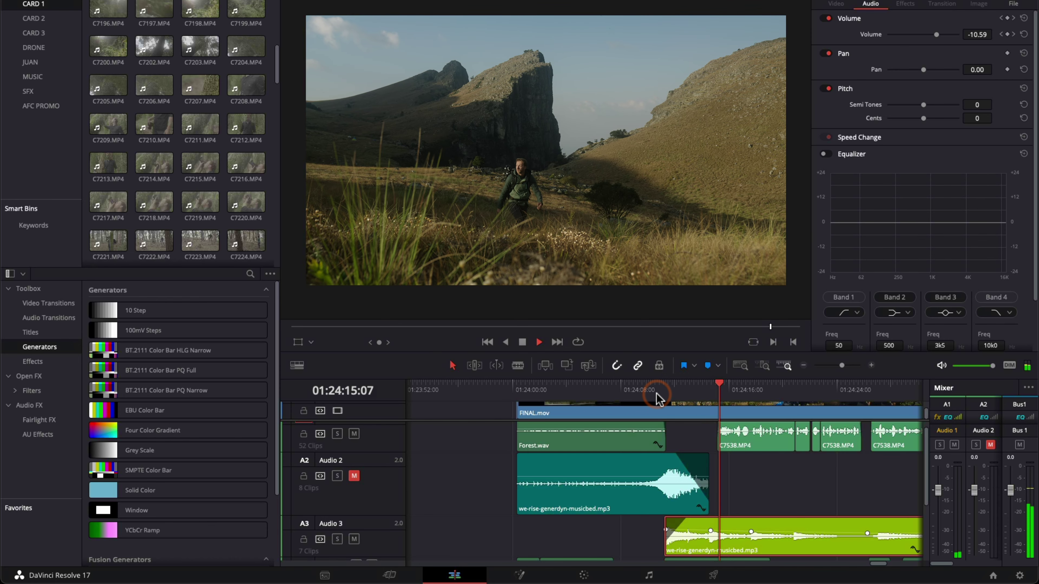
click(656, 393)
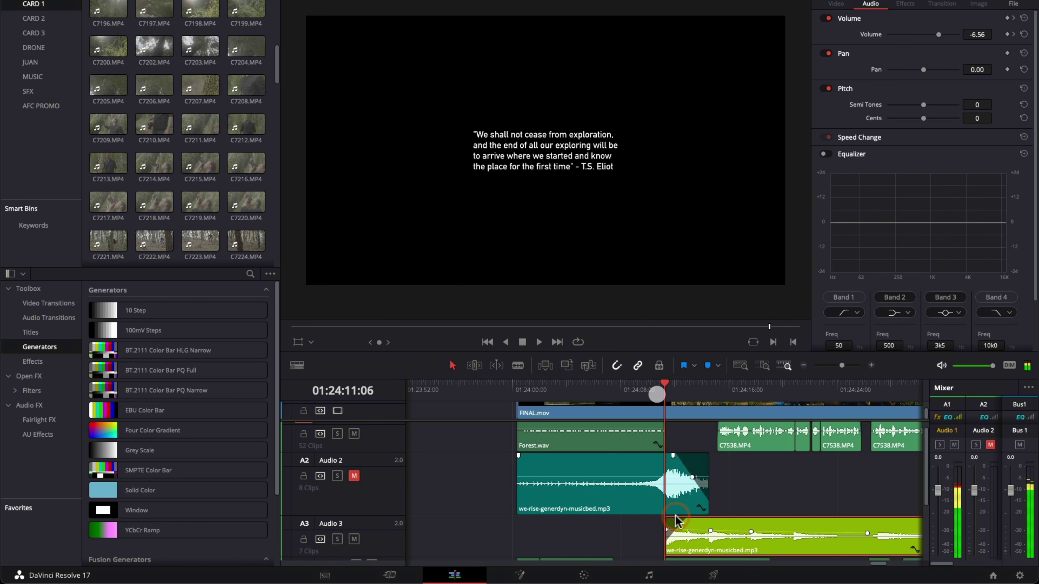
Step: Try extending the finished lime we-rise clip's start back to about 01:24:06:15, play it from about 01:24:10, and undo the extension
drag(663, 547, 603, 547)
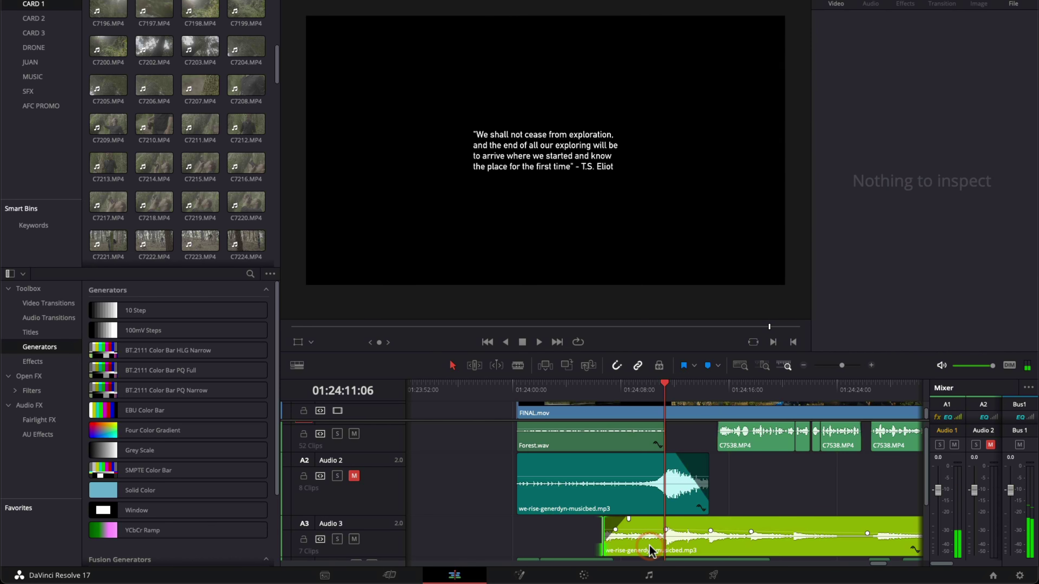
click(653, 391)
key(space)
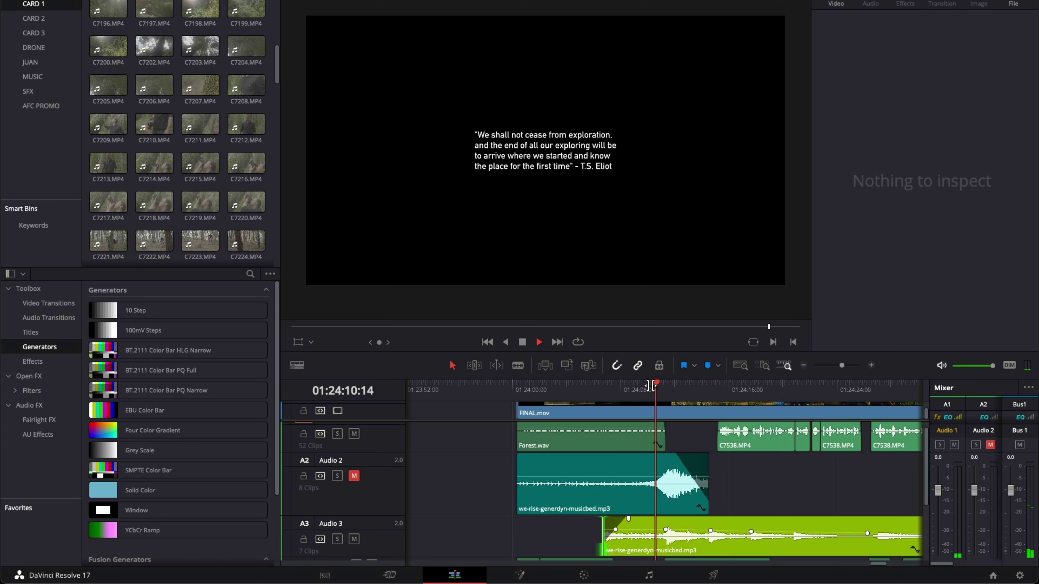
key(space)
key(ctrl+z)
click(688, 525)
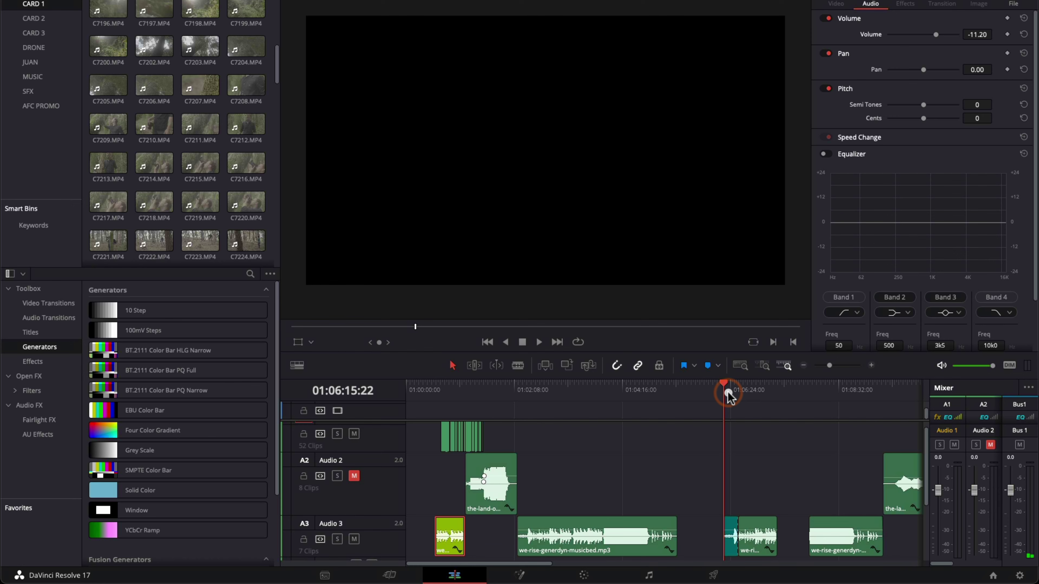
Step: Play the swell in the teal we-rise clip on Audio 3 from about 01:06:26 and select the clip
click(716, 452)
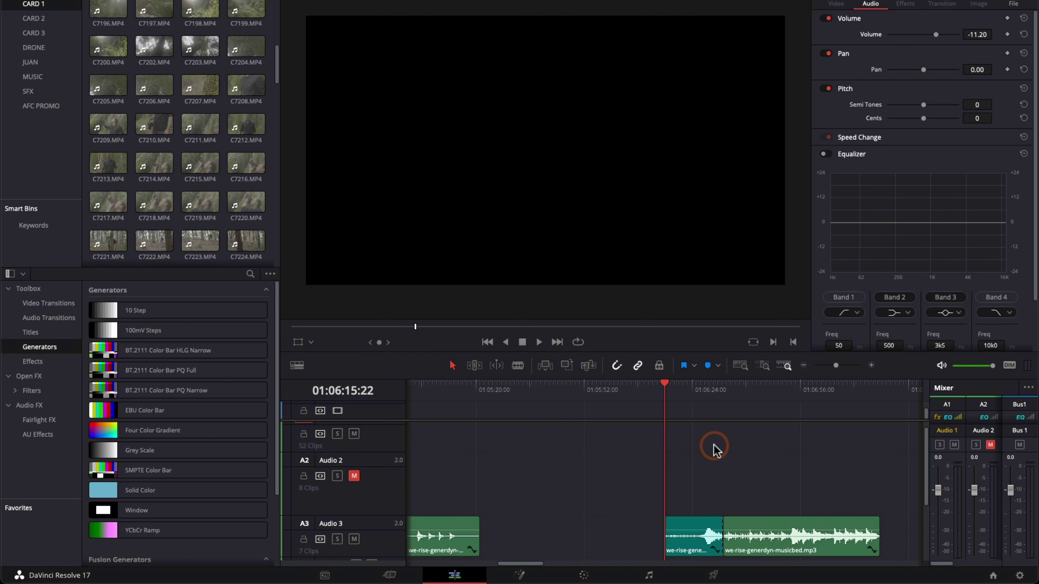
click(720, 389)
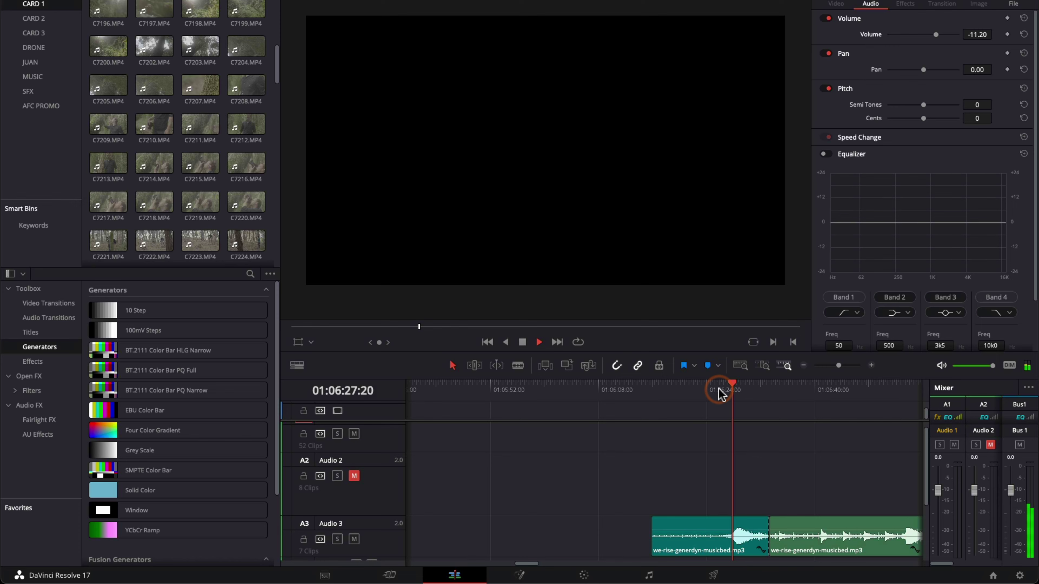
click(746, 545)
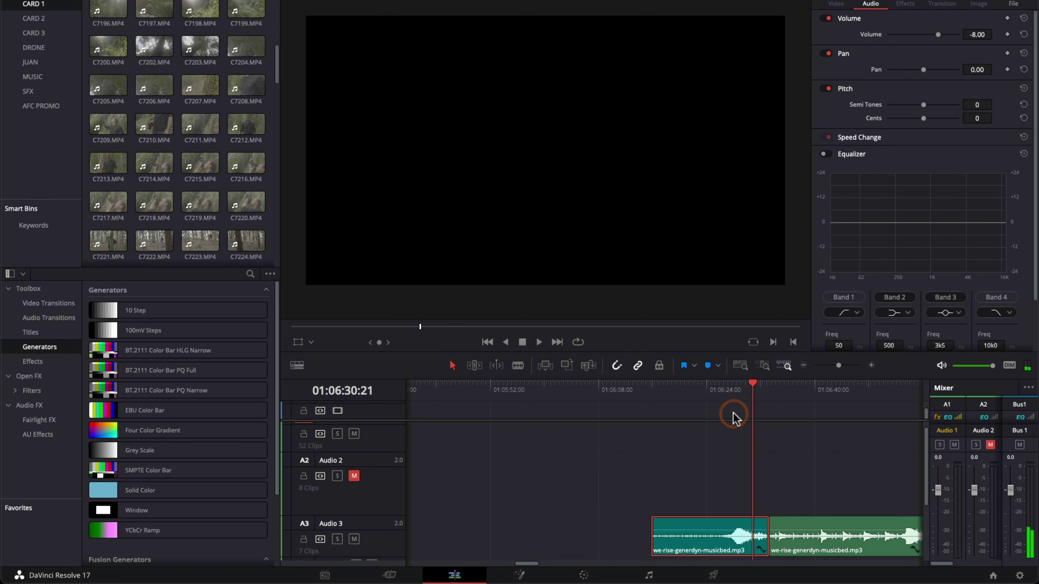
scroll(736, 409, down, 6)
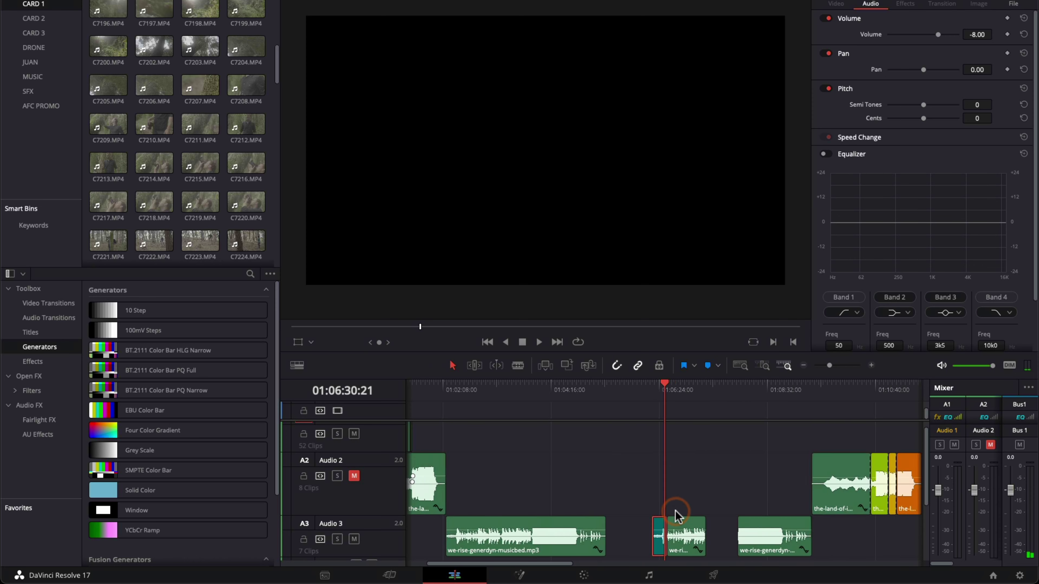
Step: Examine the lime, yellow and orange the-land-of-in-between clips on Audio 2 around 01:10:56
click(681, 403)
scroll(687, 409, down, 4)
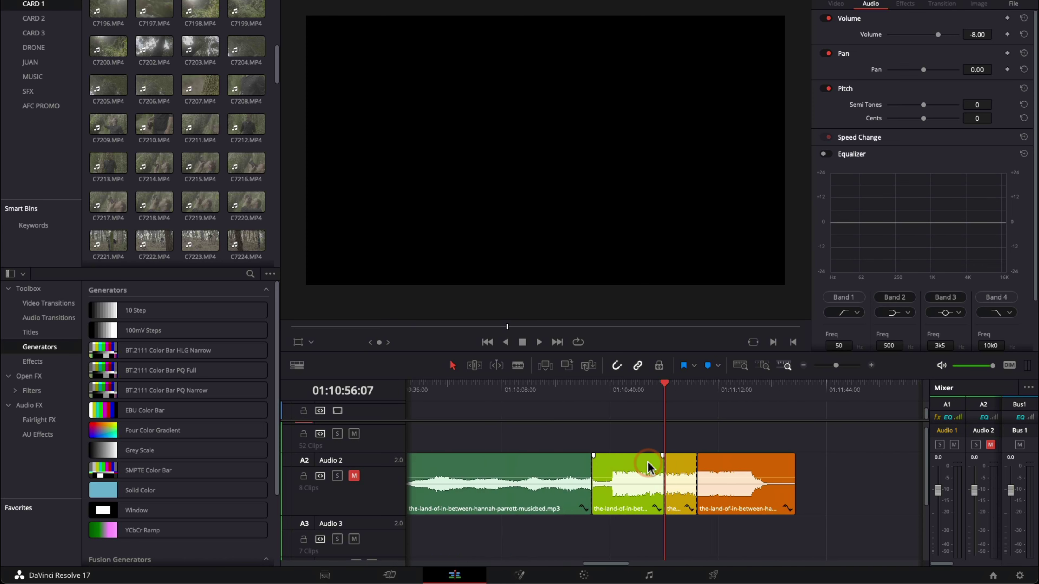
click(719, 386)
Step: Return to the finished edit and place the playhead at 01:24:09:20, just before the teal we-rise clip's swell
scroll(720, 410, up, 8)
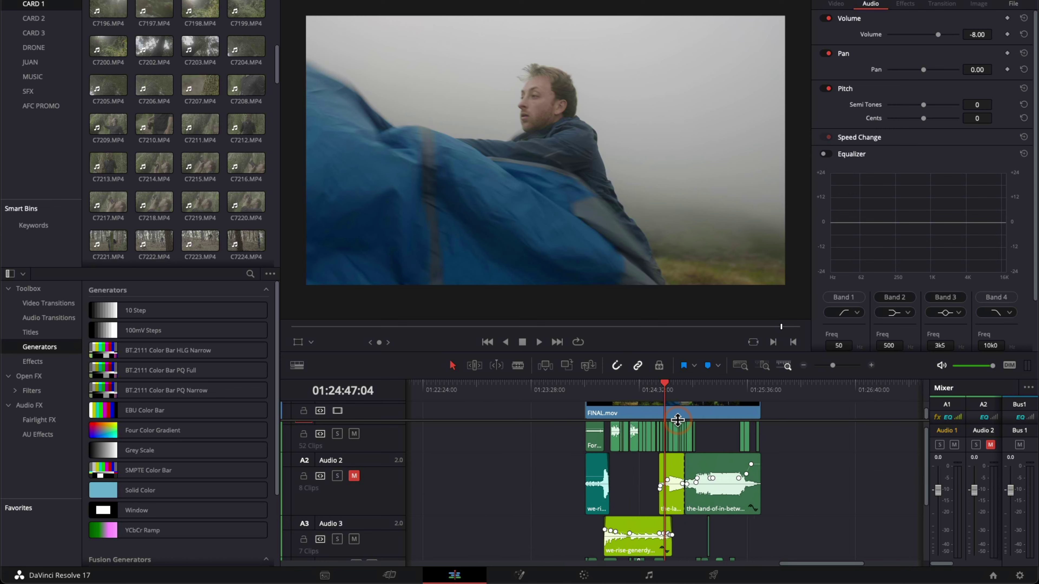
click(421, 387)
key(super+equal)
key(super+equal)
click(627, 395)
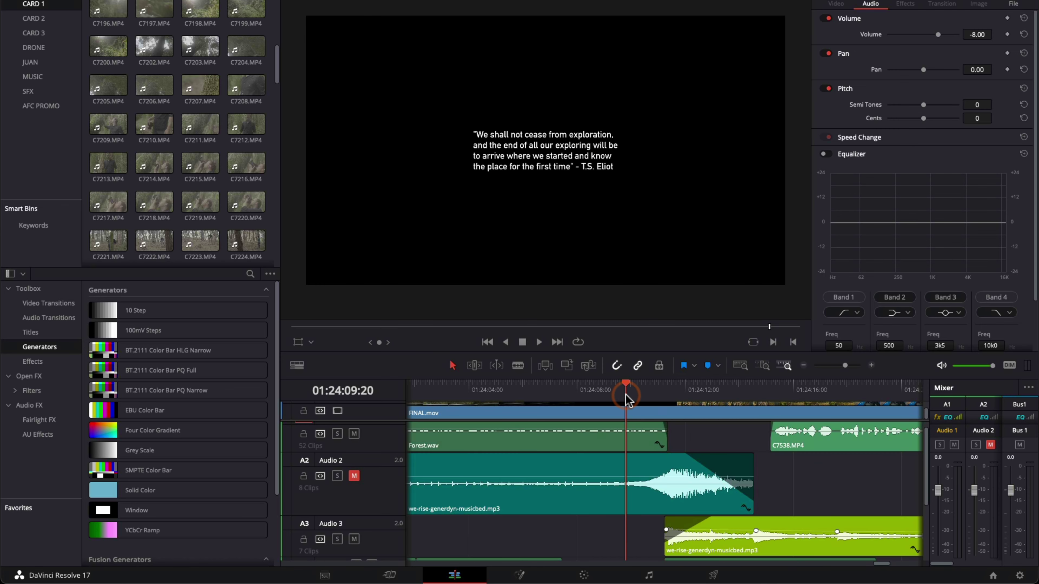
Step: Unmute Audio 2 and play the overlap of the teal and lime we-rise clips from about 01:24:10
key(super+minus)
key(space)
key(space)
click(353, 475)
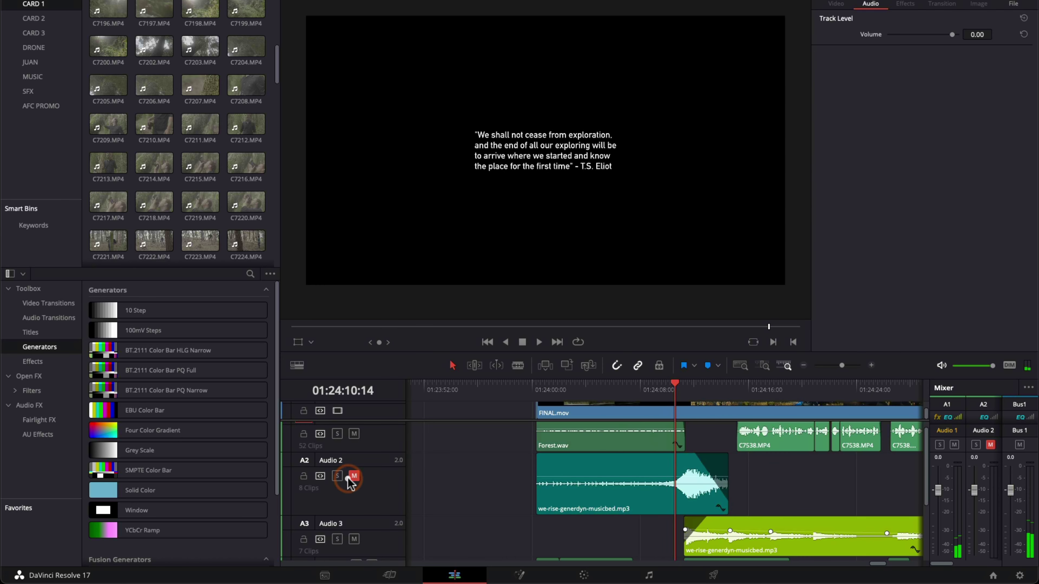
click(669, 391)
key(space)
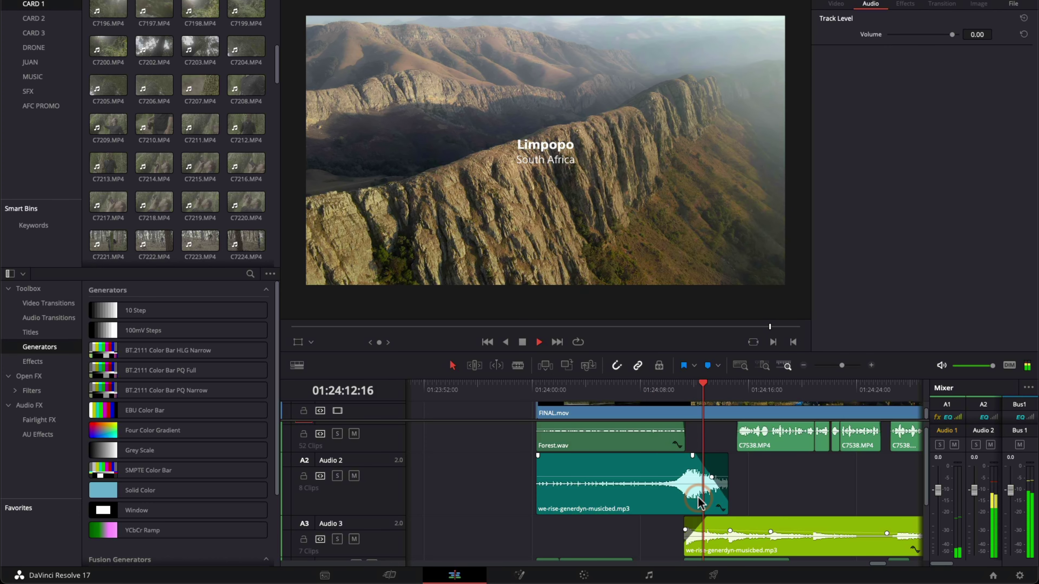
key(space)
click(689, 506)
Step: Solo Audio 2 and play the teal we-rise clip's swell and fade-out from about 01:24:10
click(337, 475)
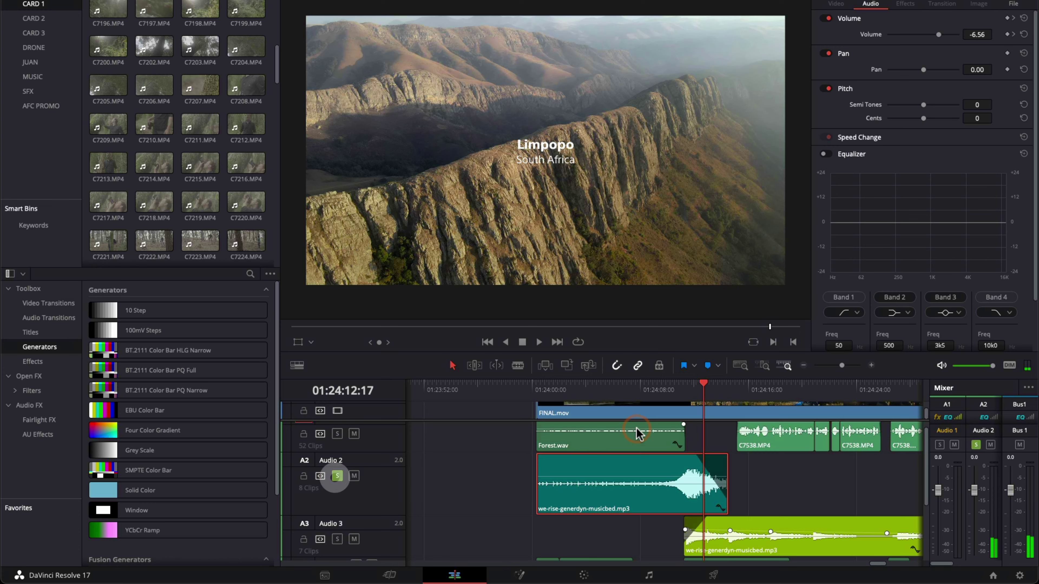
click(674, 390)
key(space)
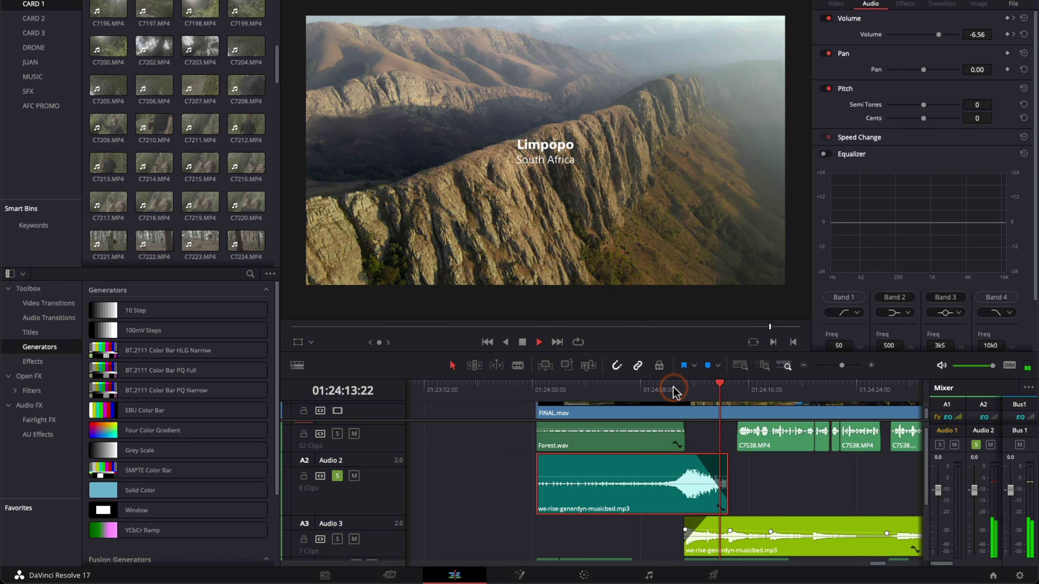
Step: Solo Audio 3 instead of Audio 2 and play the lime we-rise clip's fade-in from 01:24:09:16
click(662, 389)
click(337, 476)
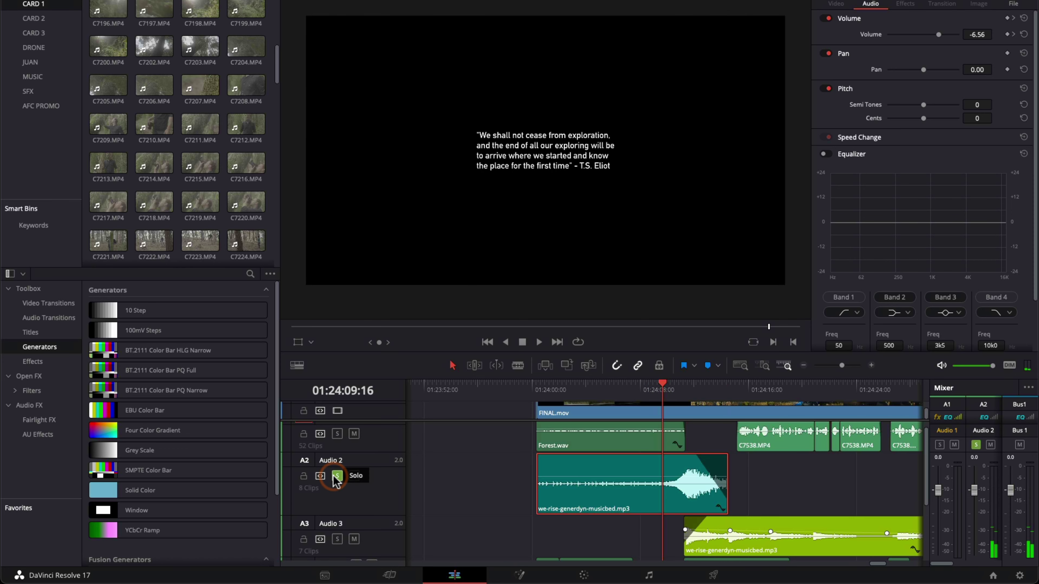
click(337, 539)
key(space)
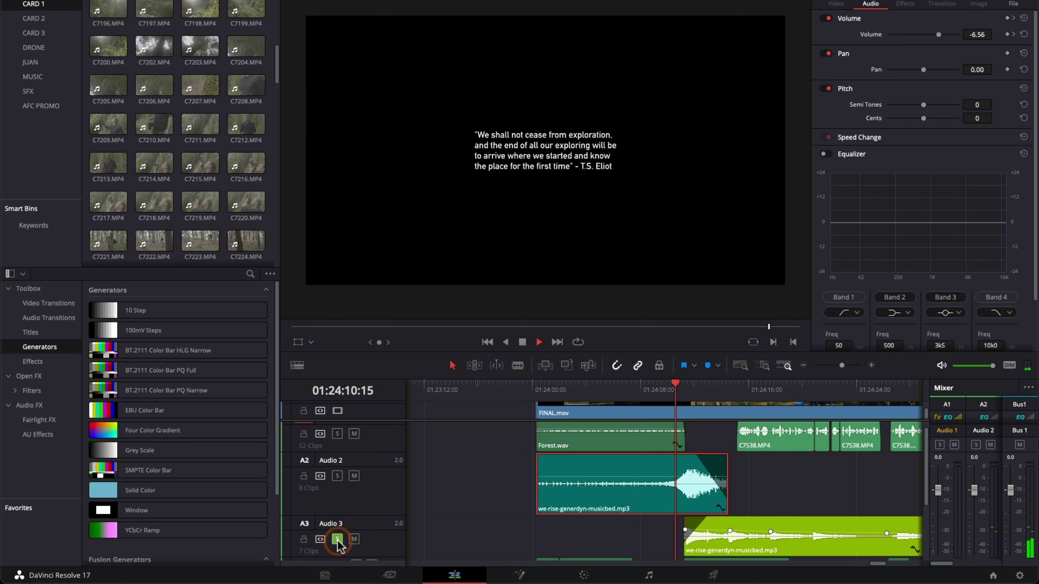
key(space)
click(337, 539)
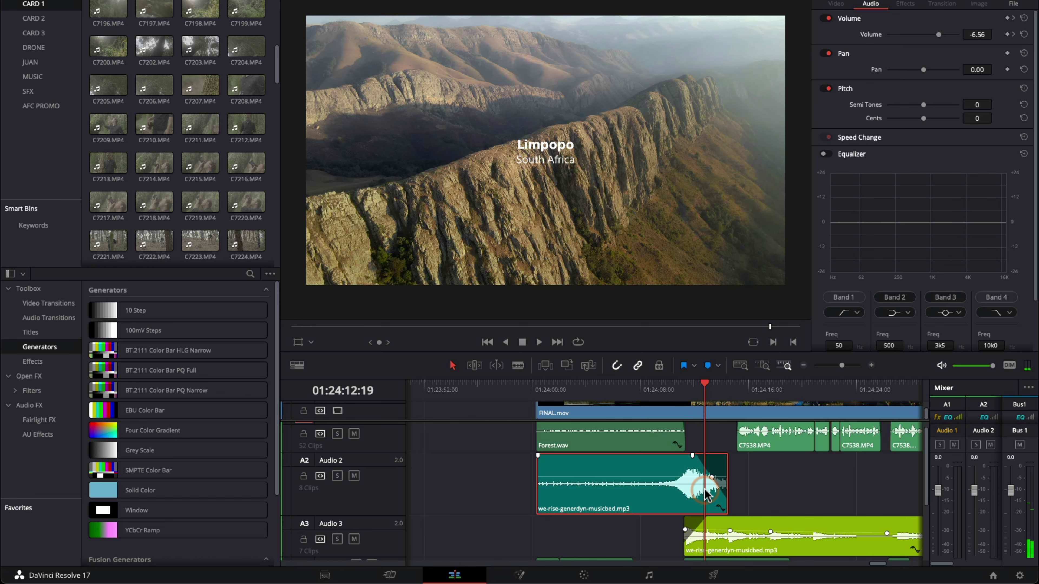
Step: Play the teal and lime we-rise clips blended together from about 01:24:09, with no track soloed
click(694, 502)
click(653, 397)
key(space)
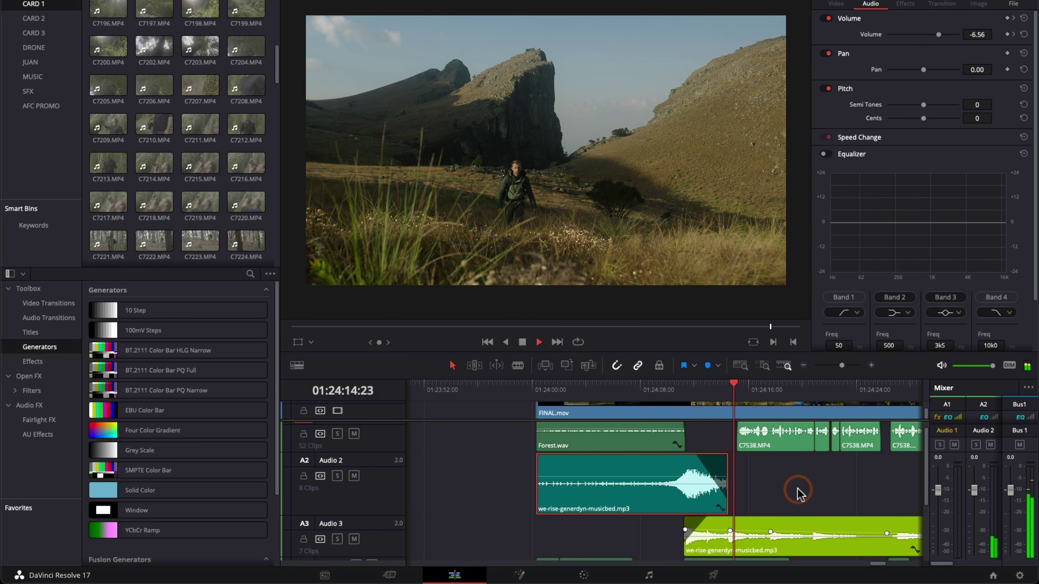
key(ctrl+minus)
key(space)
Step: Play the lime we-rise music beneath the dialogue clips from about 01:24:24
click(719, 386)
key(ctrl+equal)
key(ctrl+equal)
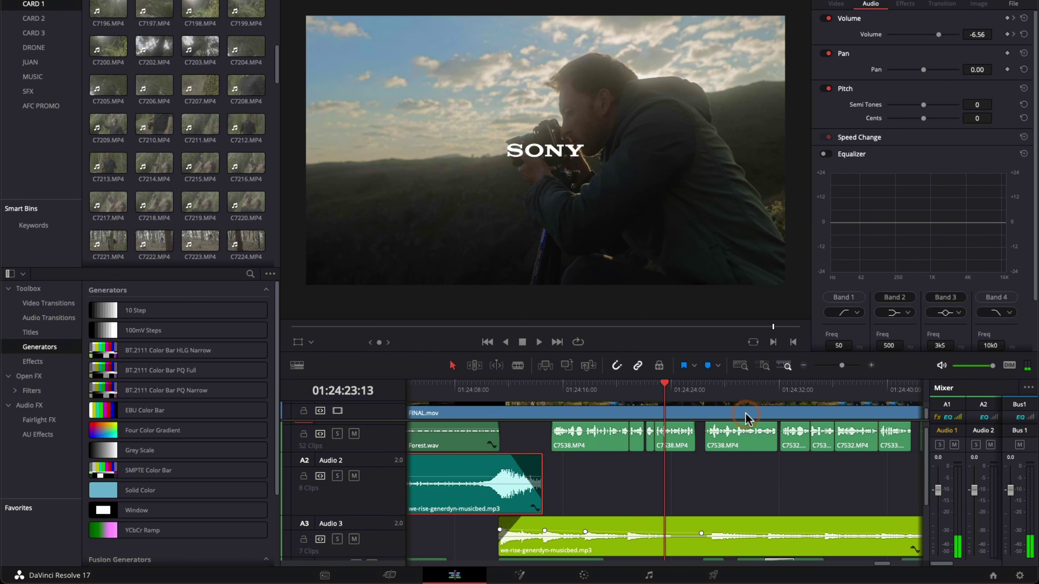
click(726, 389)
key(ctrl+minus)
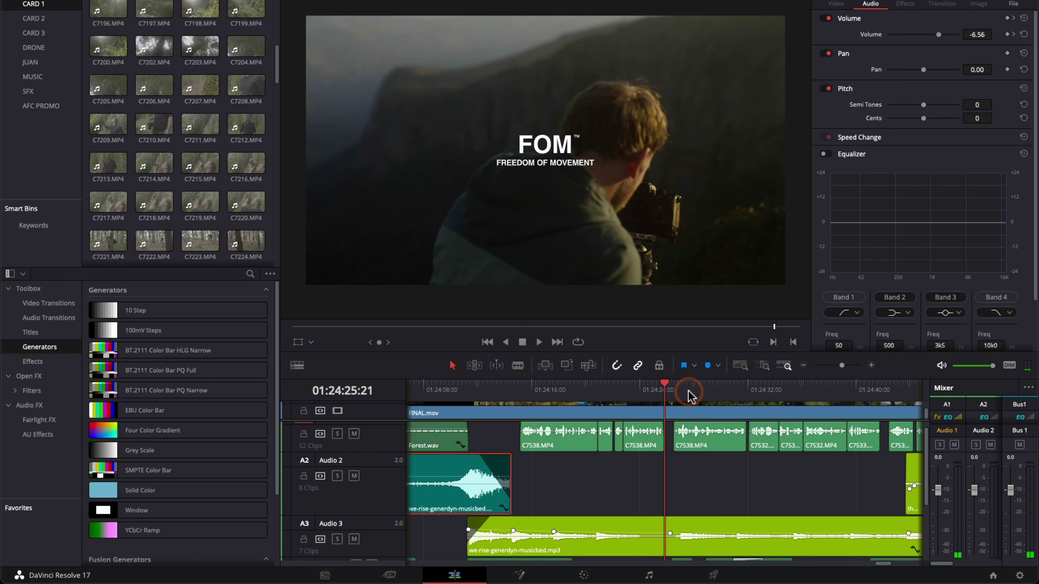
click(645, 389)
key(space)
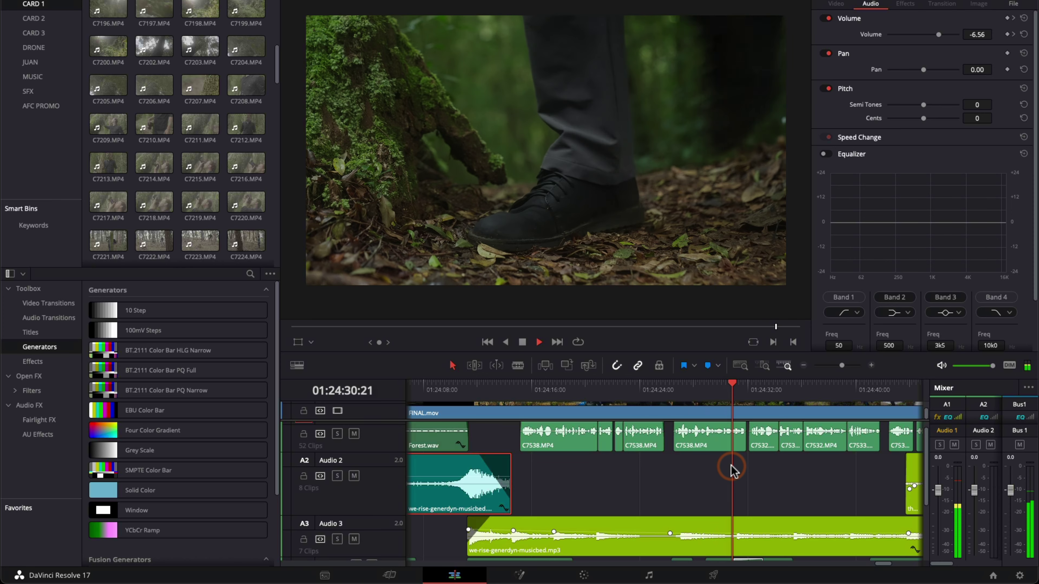
Step: Locate and select the lime the-land-of-in-between clip on Audio 2 that overlaps the end of the we-rise clip
key(ctrl+minus)
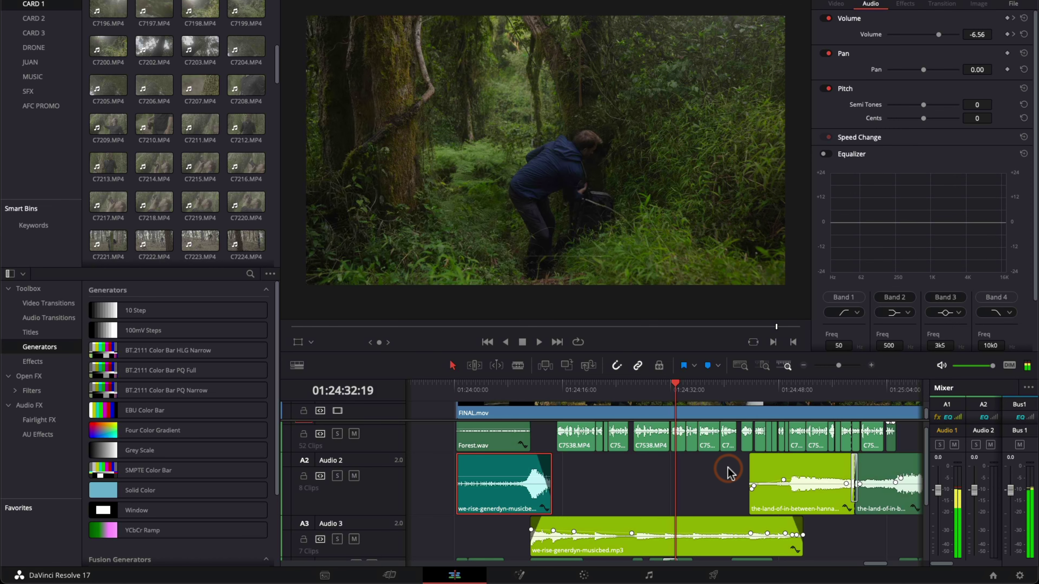
scroll(728, 467, right, 1)
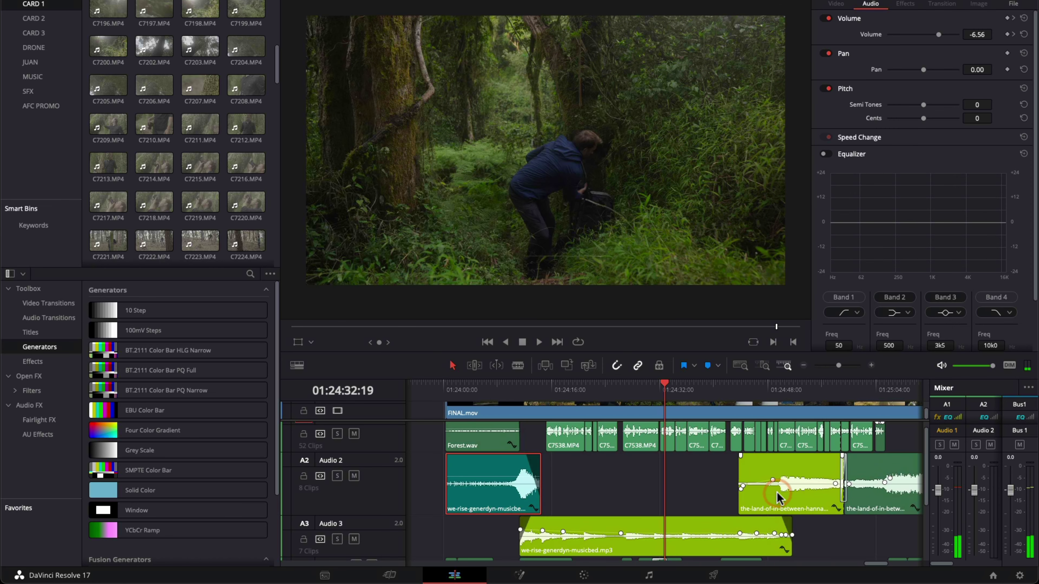
click(790, 502)
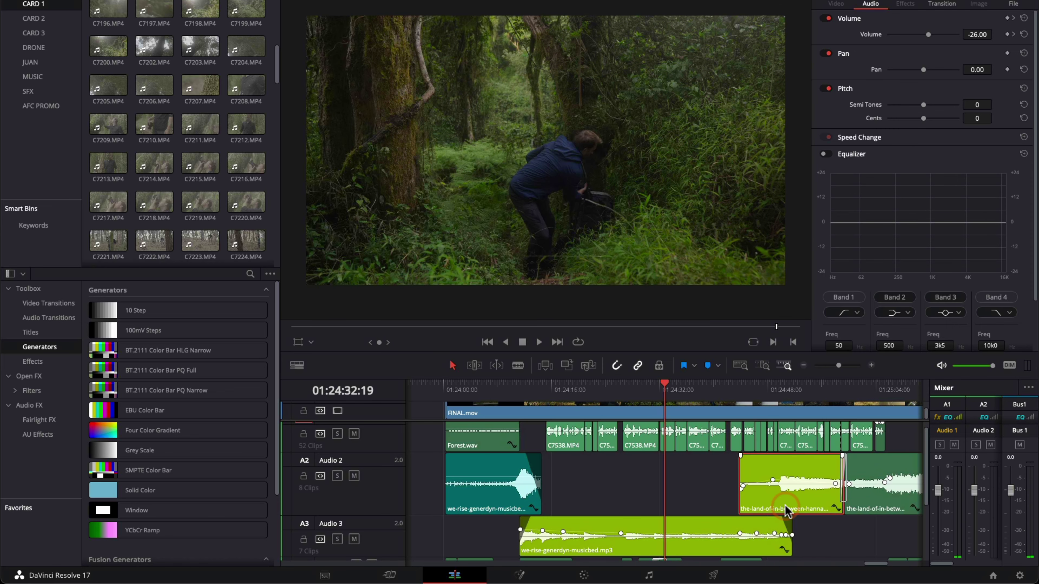
Step: Solo Audio 3 and play the end of the lime we-rise clip from 01:24:41:20
click(721, 390)
key(ctrl+equal)
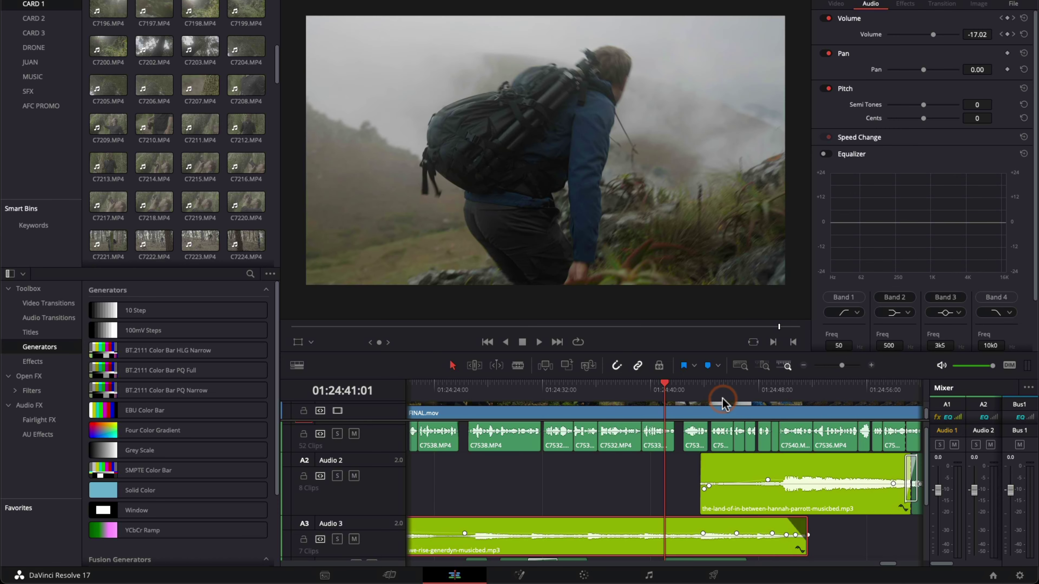
click(675, 390)
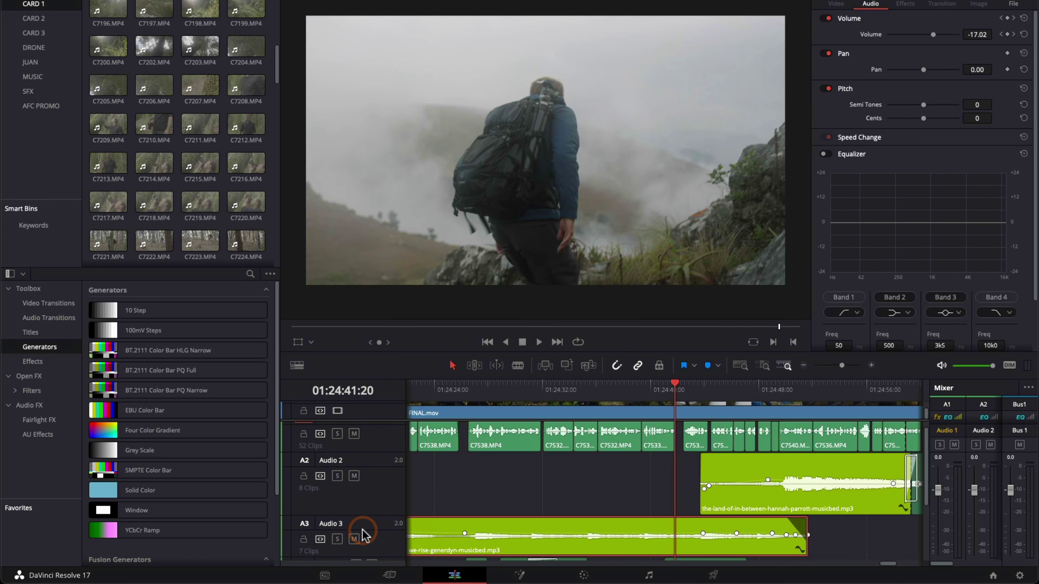
click(338, 539)
key(space)
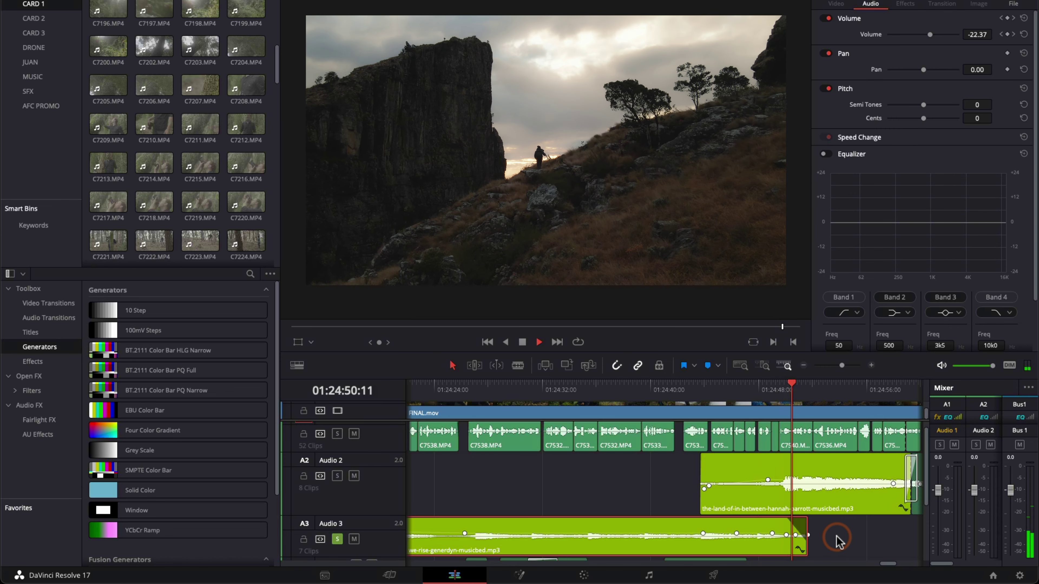
Step: Solo Audio 2 instead of Audio 3 and play the lime the-land-of-in-between clip from its start at 01:24:43:17
click(700, 386)
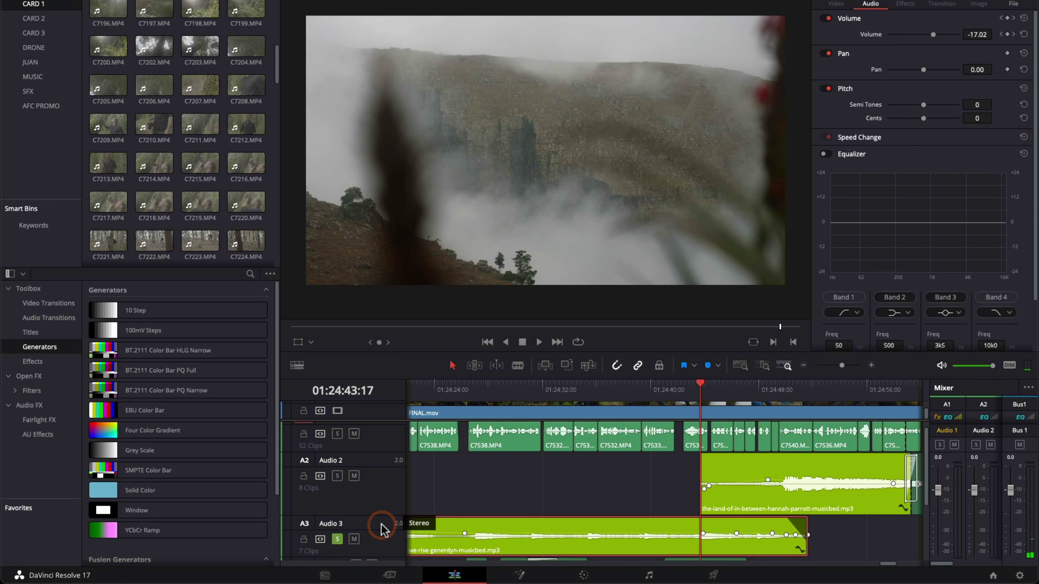
click(337, 539)
click(337, 475)
key(space)
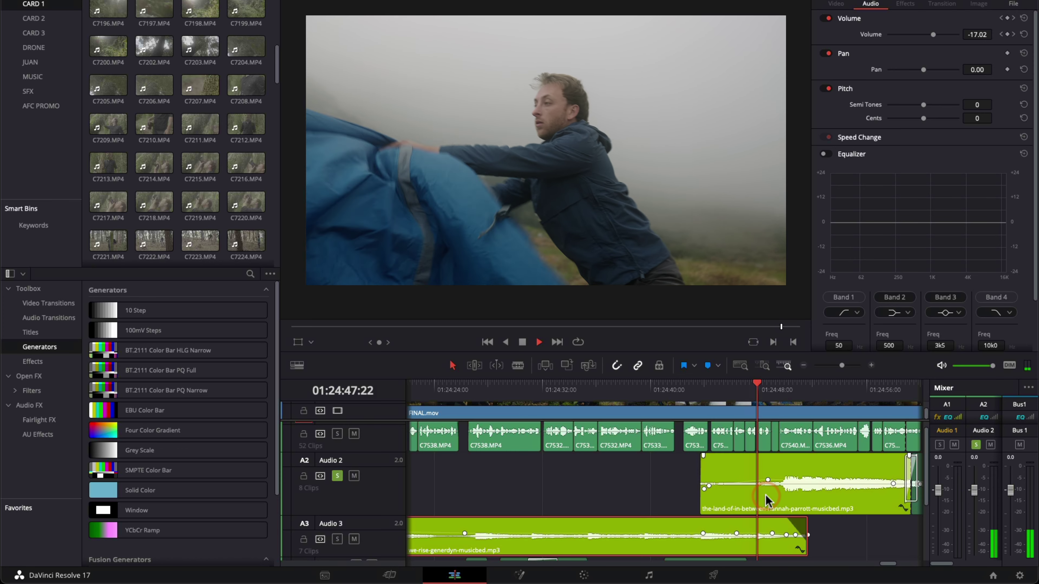
click(767, 495)
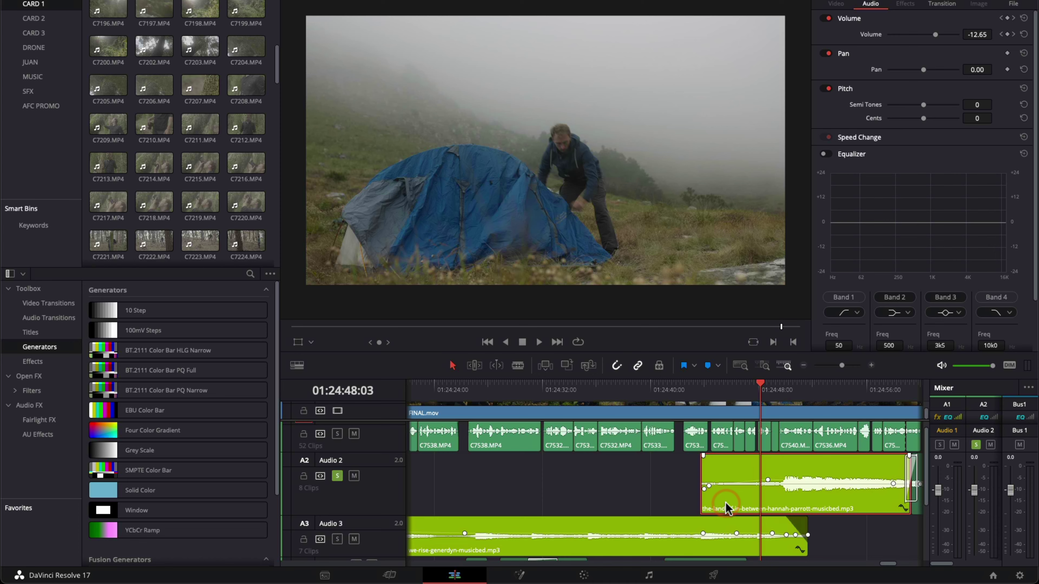
Step: Release the solo on Audio 2 and play the transition between both music tracks from 01:24:42:11
drag(697, 387, 685, 388)
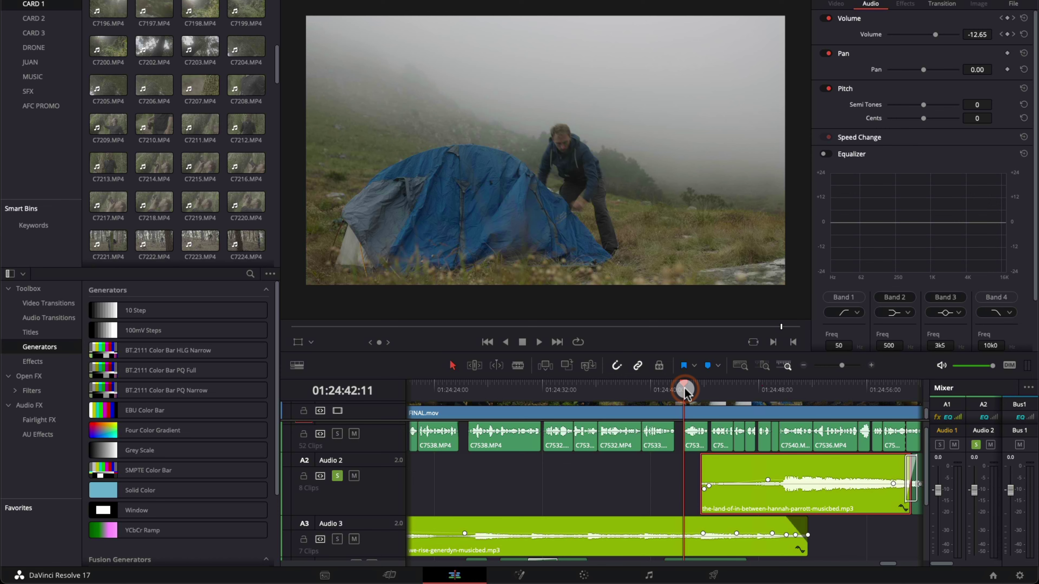
click(337, 476)
click(575, 493)
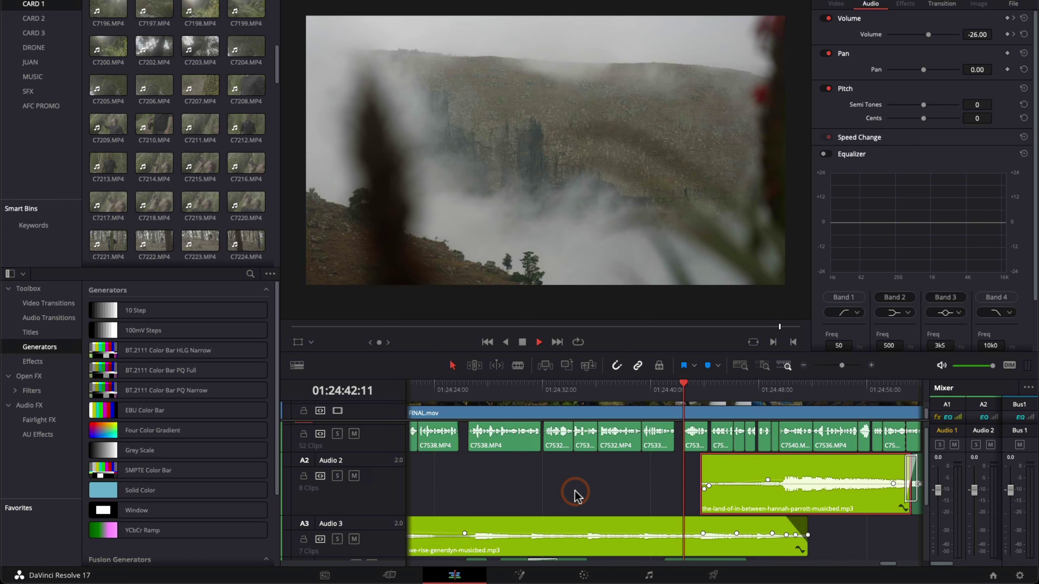
key(space)
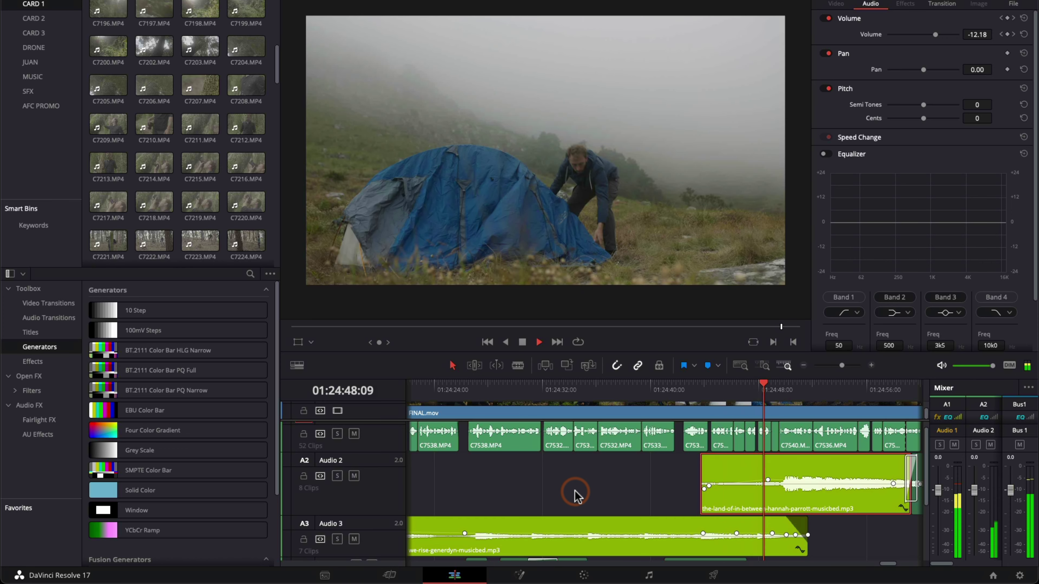
key(space)
Step: Examine the volume keyframes where the we-rise and the-land-of-in-between clips overlap around 01:24:47
click(764, 541)
click(750, 389)
scroll(733, 563, up, 4)
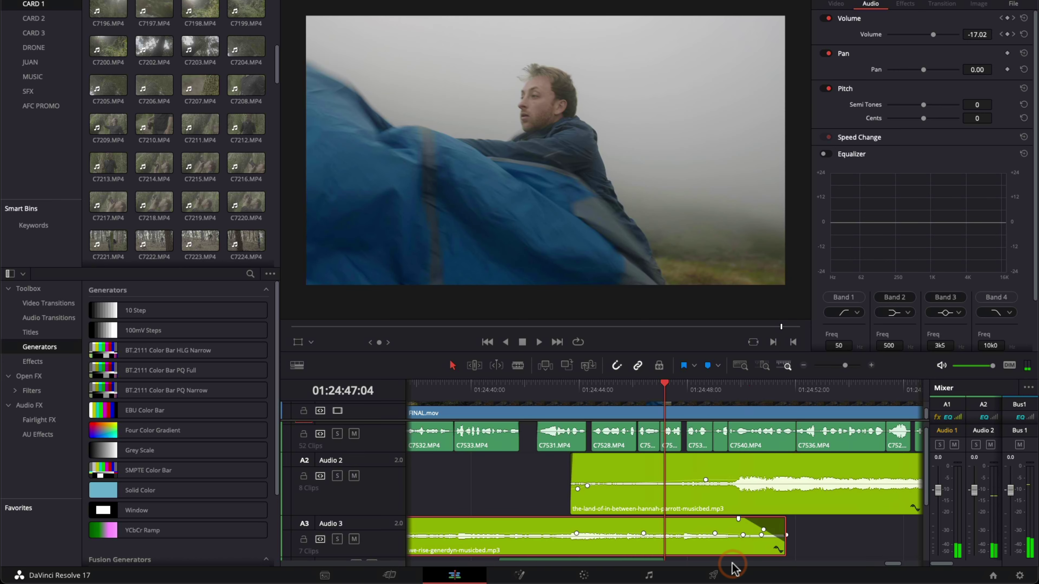
click(701, 407)
scroll(706, 549, down, 2)
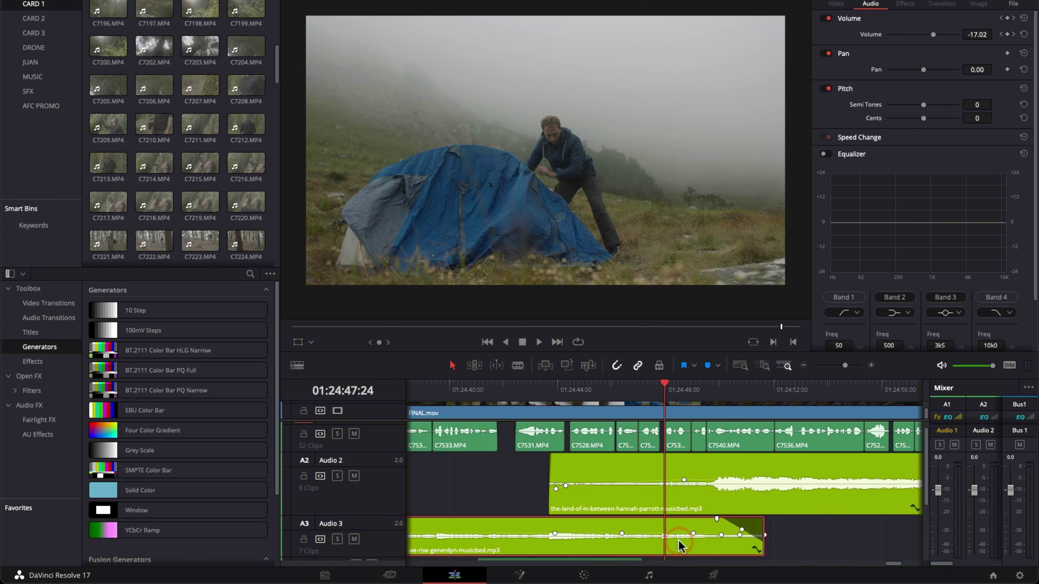
click(689, 478)
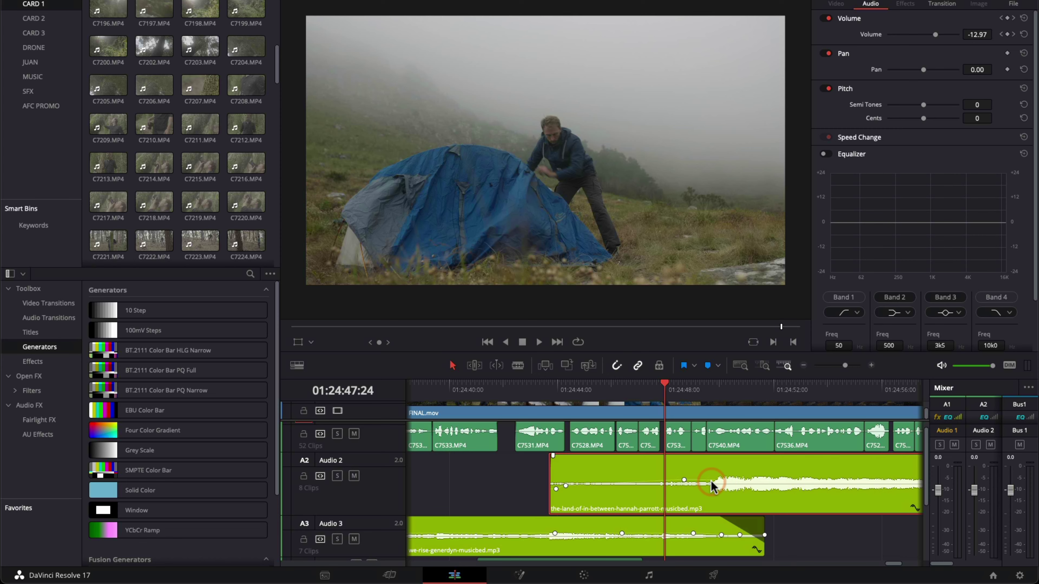
key(ctrl+minus)
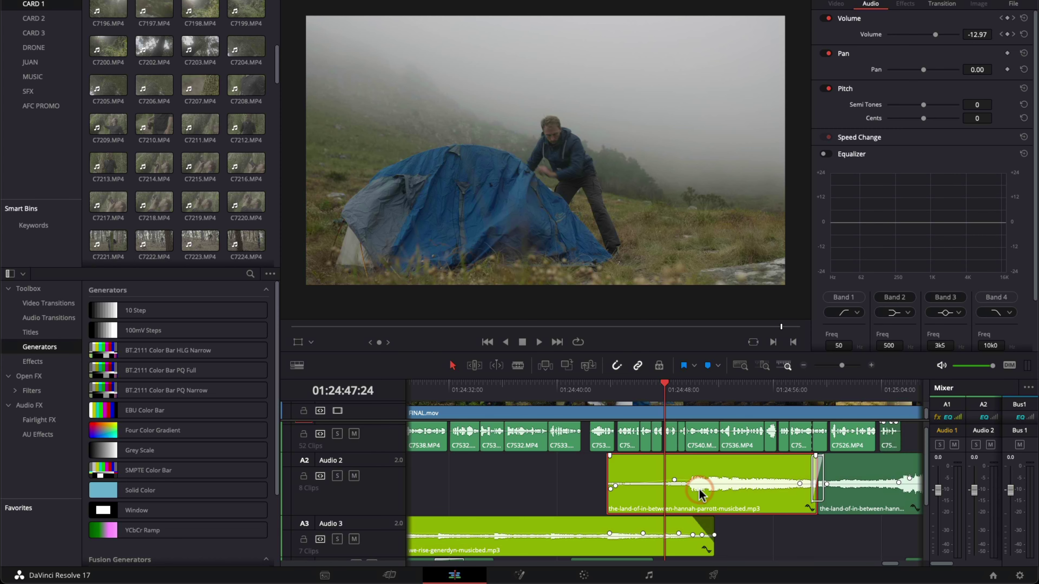
key(ctrl+equal)
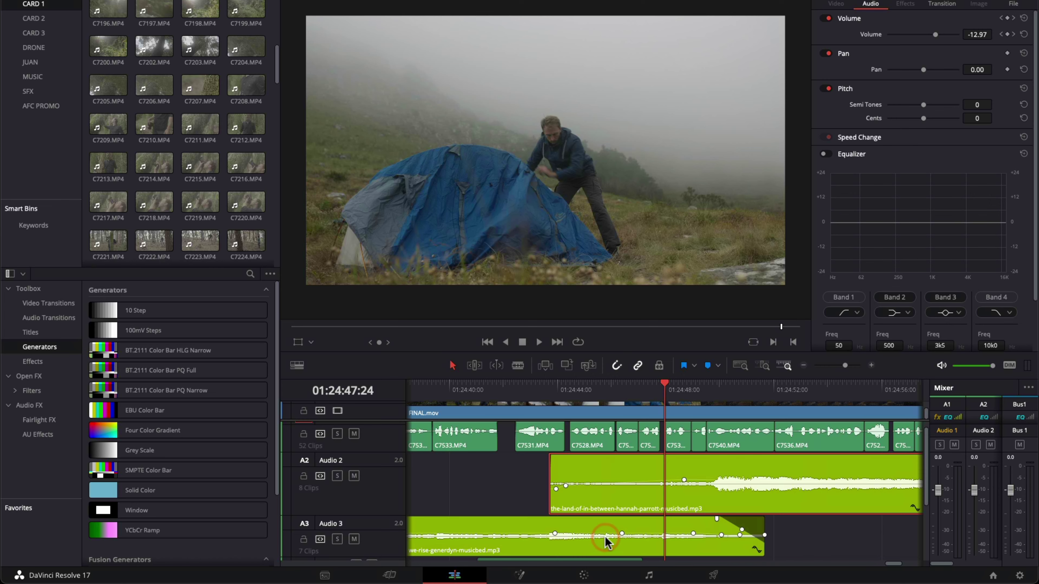
Step: Play the overlap between the we-rise and the-land-of-in-between clips and park the playhead at 01:24:48:00
click(583, 406)
key(space)
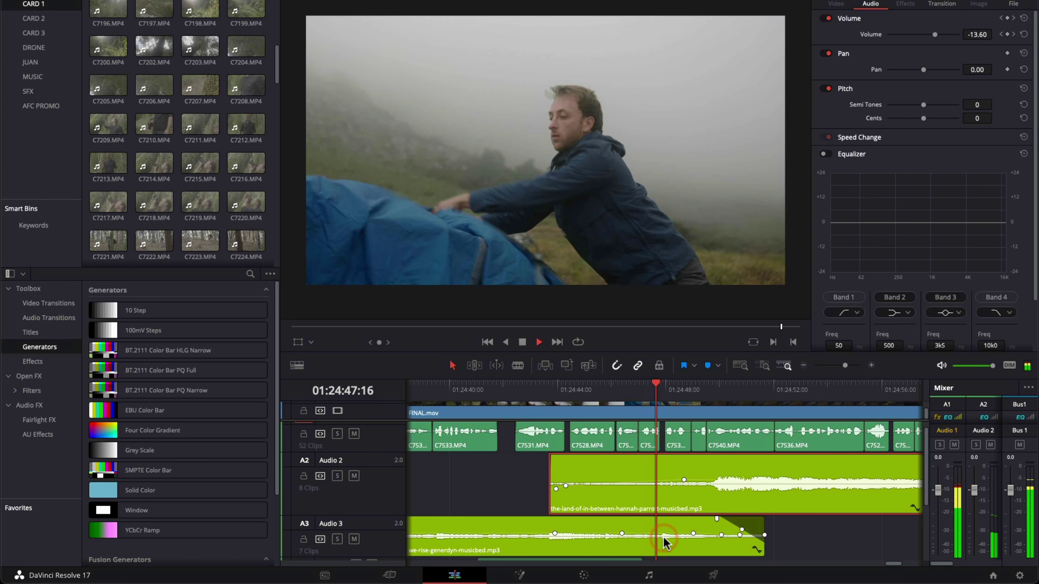
key(space)
click(666, 388)
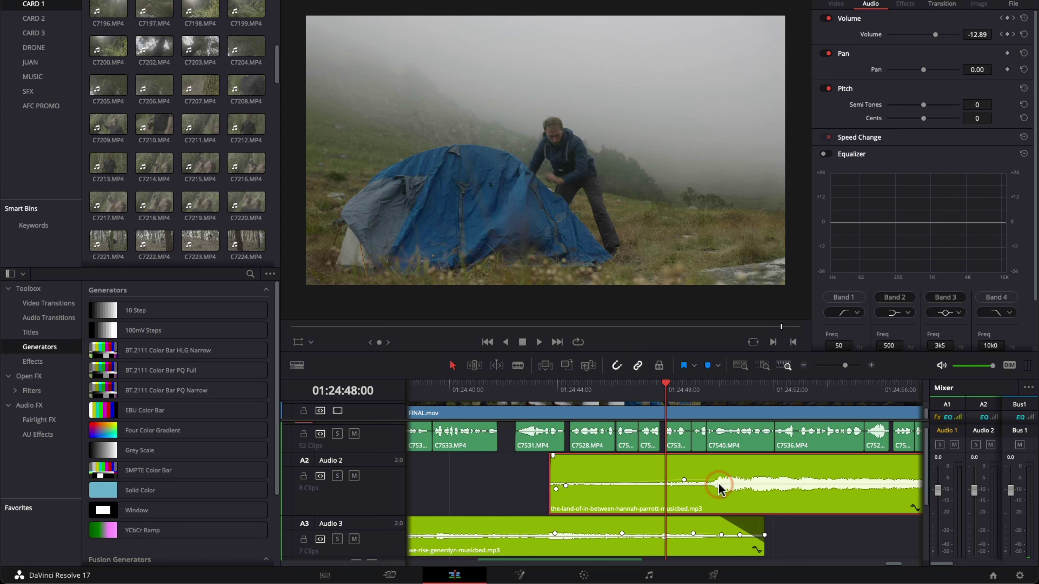
key(ctrl+minus)
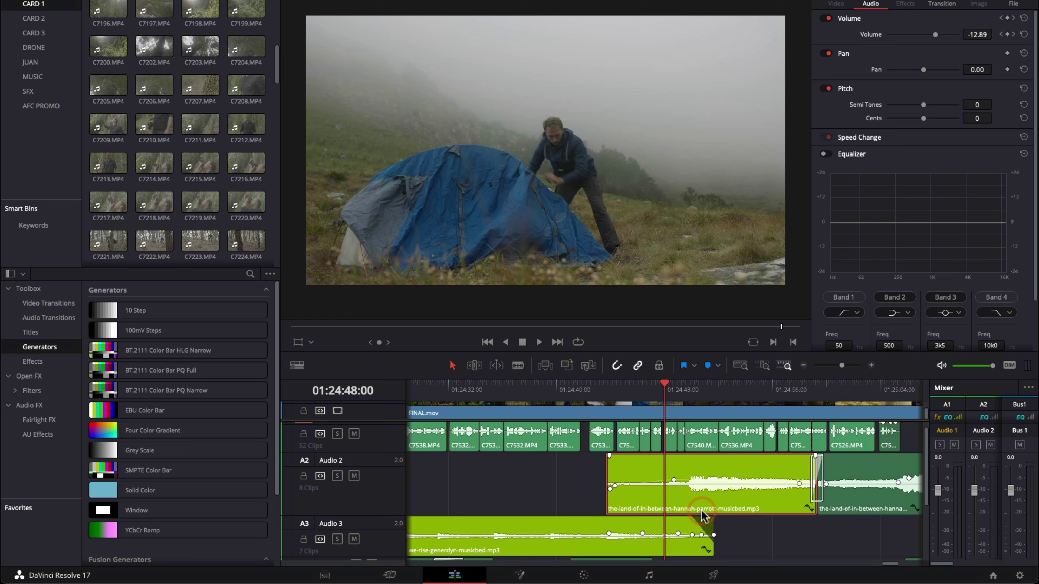
key(ctrl+equal)
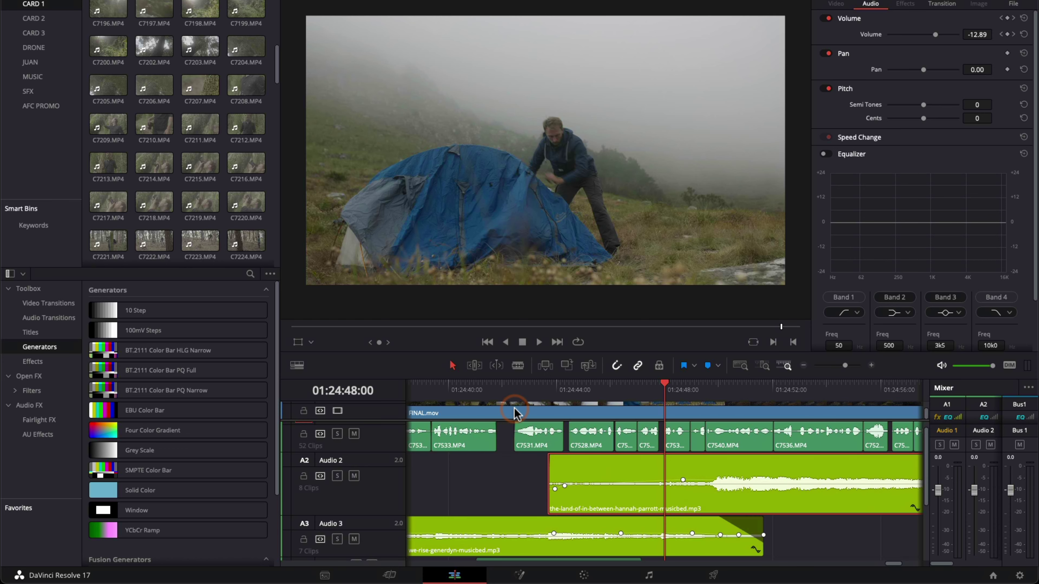
Step: Trim the end of the lime we-rise clip on Audio 3 back to about 01:24:46 and play the transition from 01:24:41:21
click(502, 392)
click(740, 544)
click(515, 525)
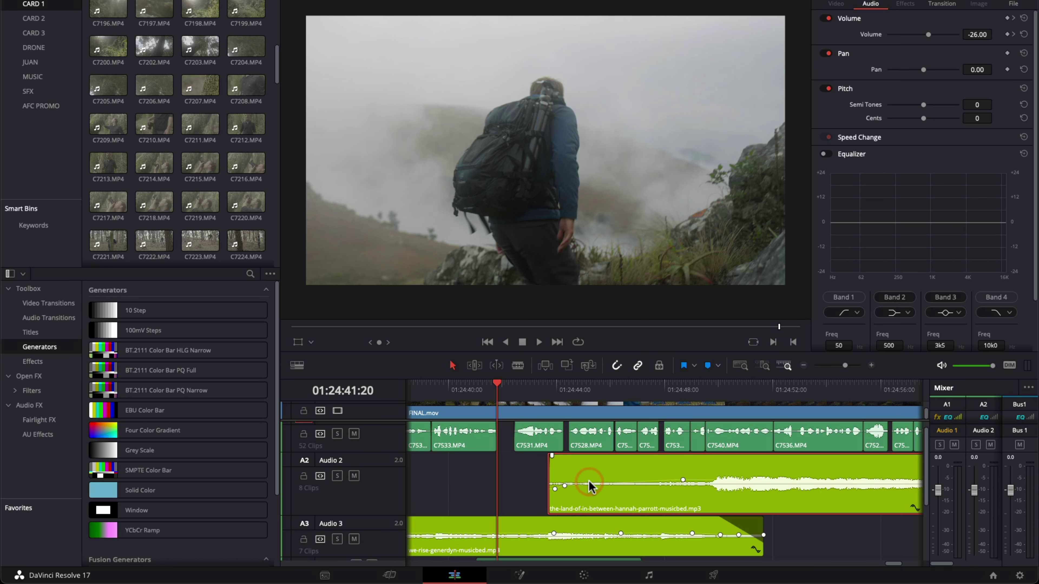
drag(761, 532, 575, 531)
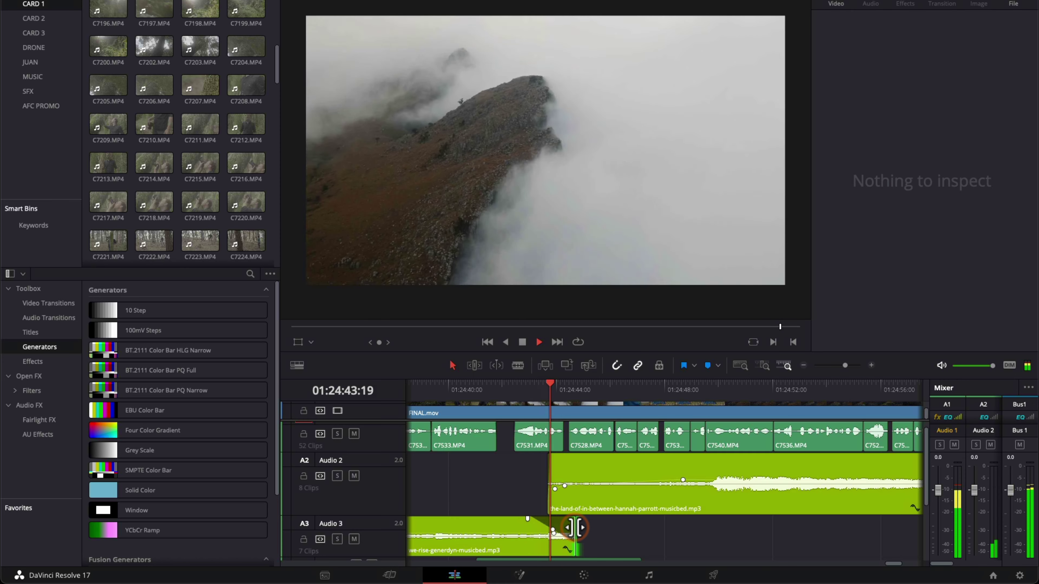
click(504, 386)
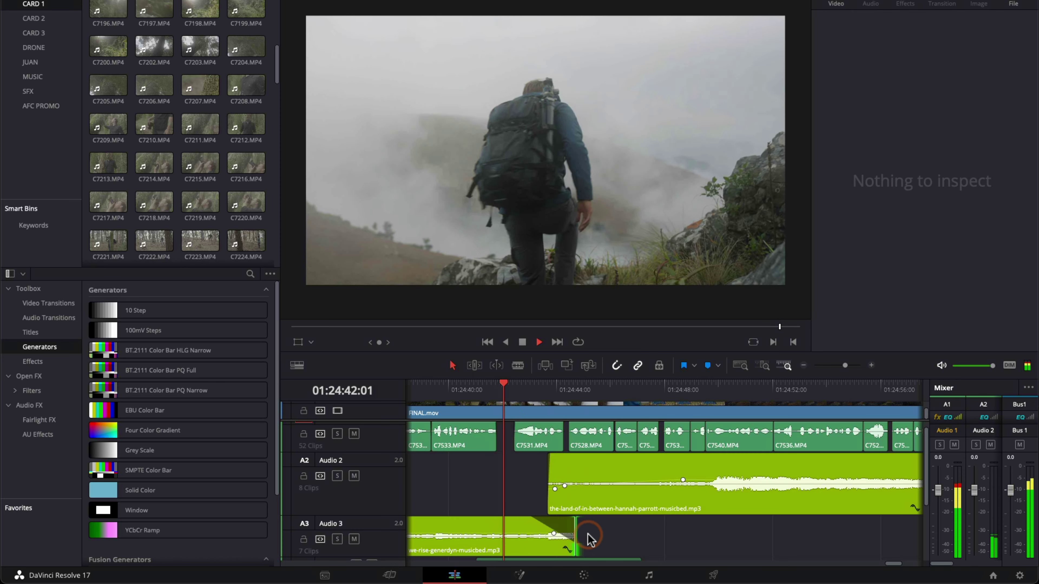
drag(575, 532, 614, 538)
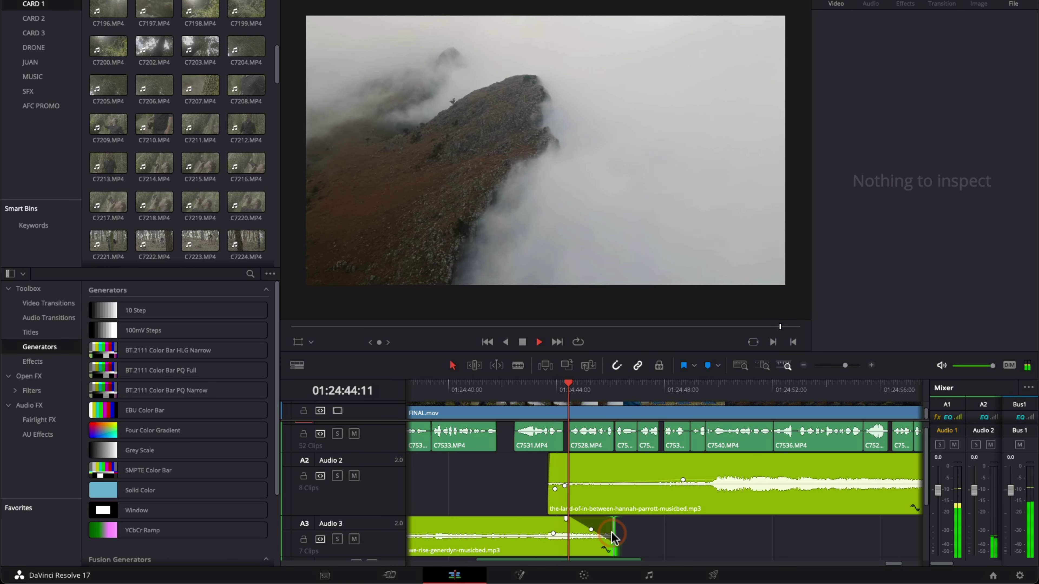
click(492, 391)
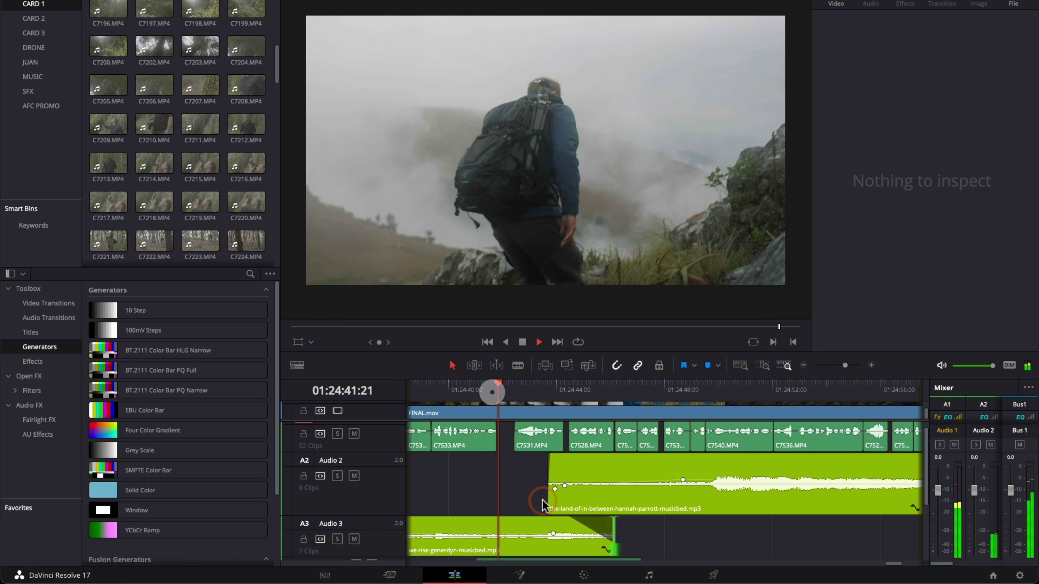
Step: Lengthen the we-rise clip's fade-out so it starts just before the the-land-of-in-between clip begins, and replay the transition
key(space)
drag(565, 518, 540, 522)
key(space)
click(494, 391)
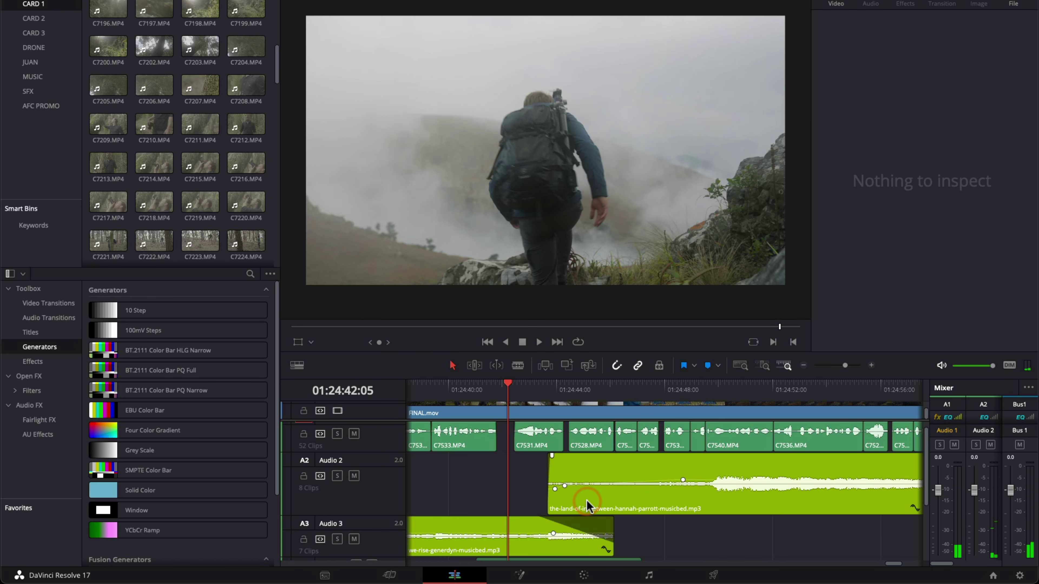
Step: Extend the end of the we-rise clip slightly, shift its fade-out start to match, and play the transition through to 01:24:55:08
scroll(585, 502, down, 2)
scroll(588, 504, down, 2)
scroll(586, 507, up, 3)
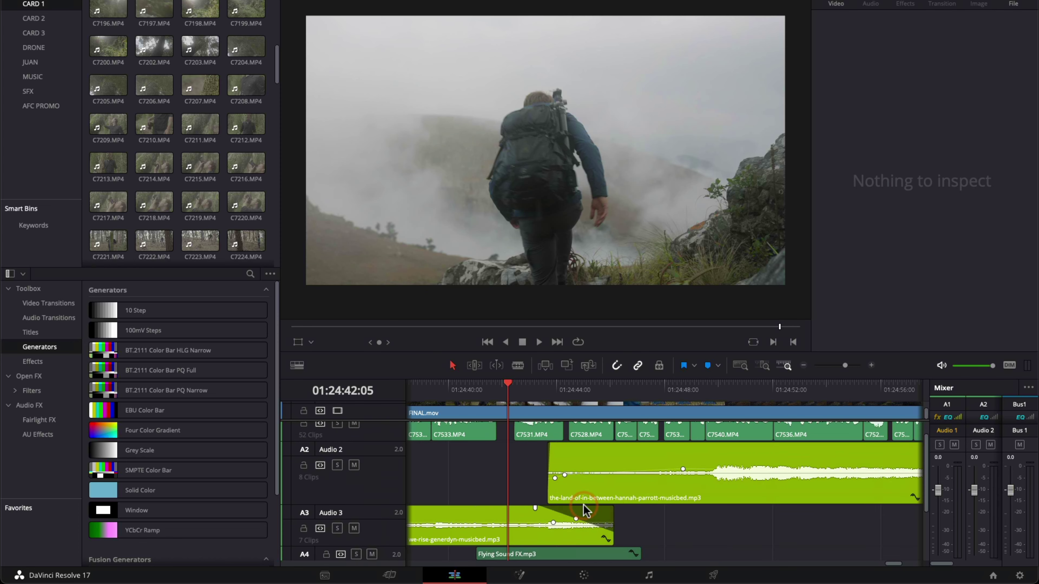
scroll(572, 499, up, 1)
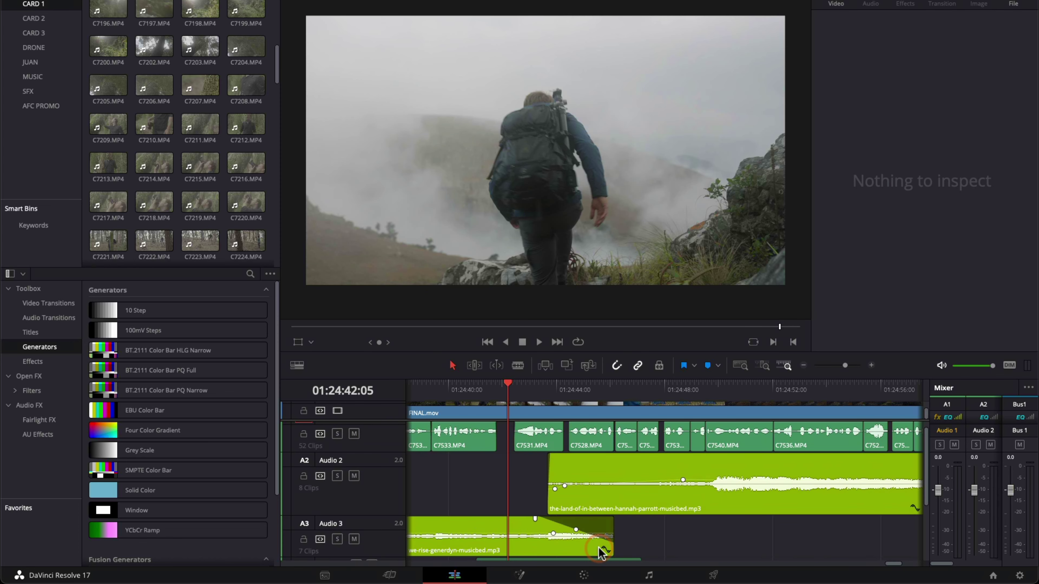
drag(609, 525, 623, 524)
drag(553, 520, 543, 519)
key(space)
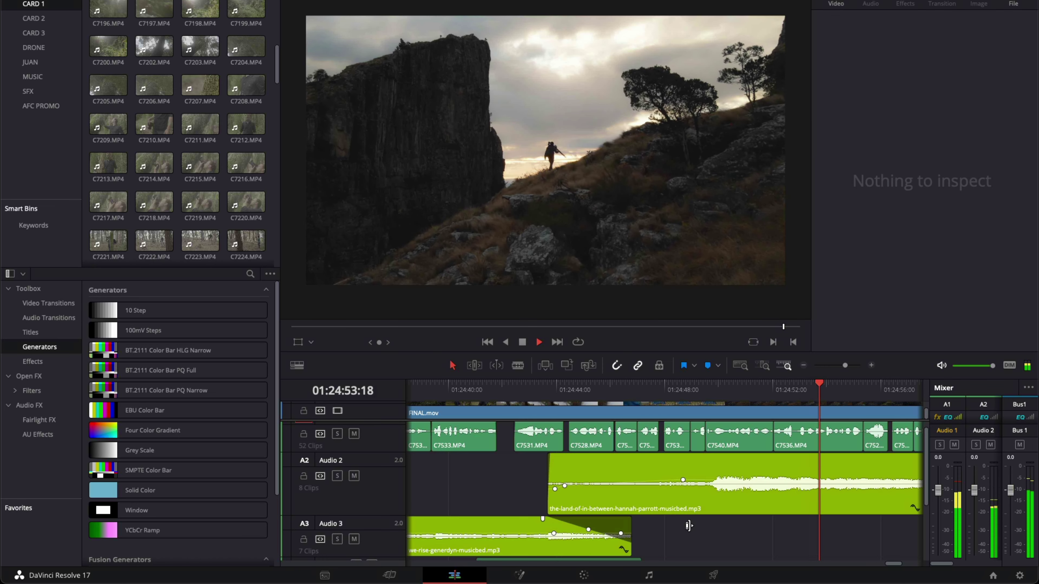
key(space)
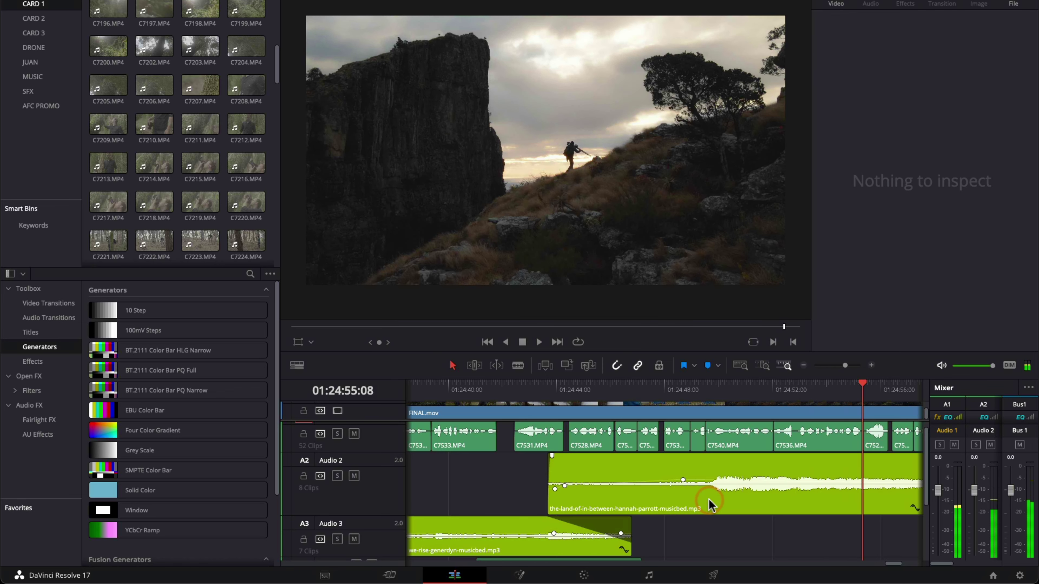
Step: Select the lime the-land-of-in-between clip on Audio 2 and examine its swell around 01:24:50:07
click(707, 496)
key(ctrl+minus)
scroll(600, 500, down, 1)
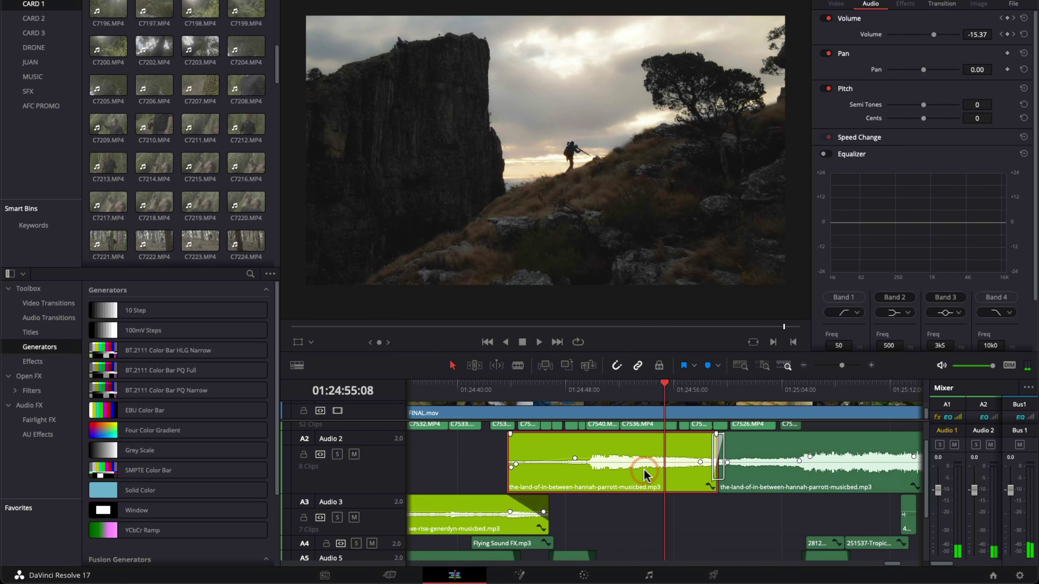
key(ctrl+minus)
key(ctrl+minus)
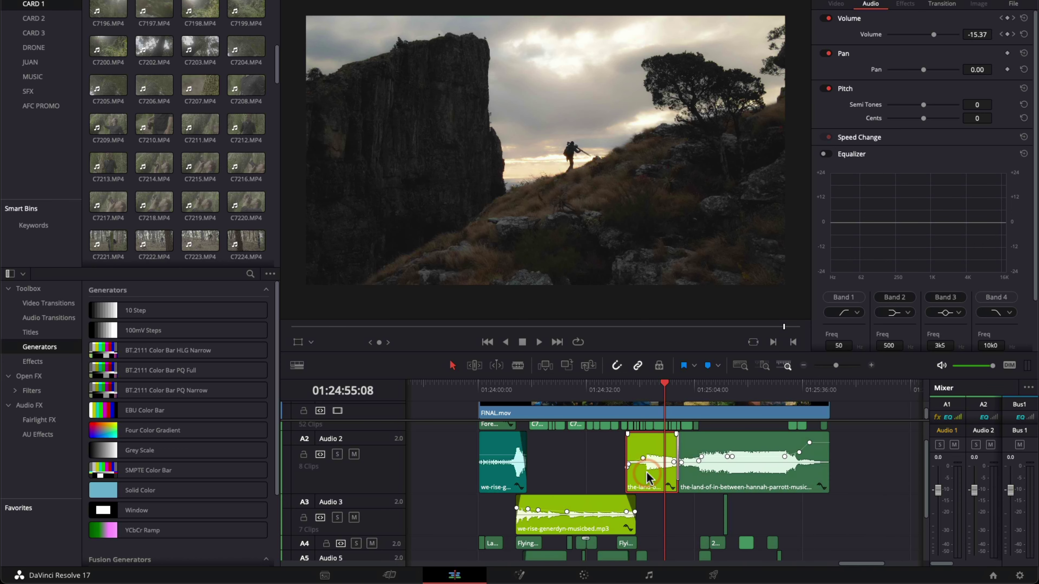
key(ctrl+equal)
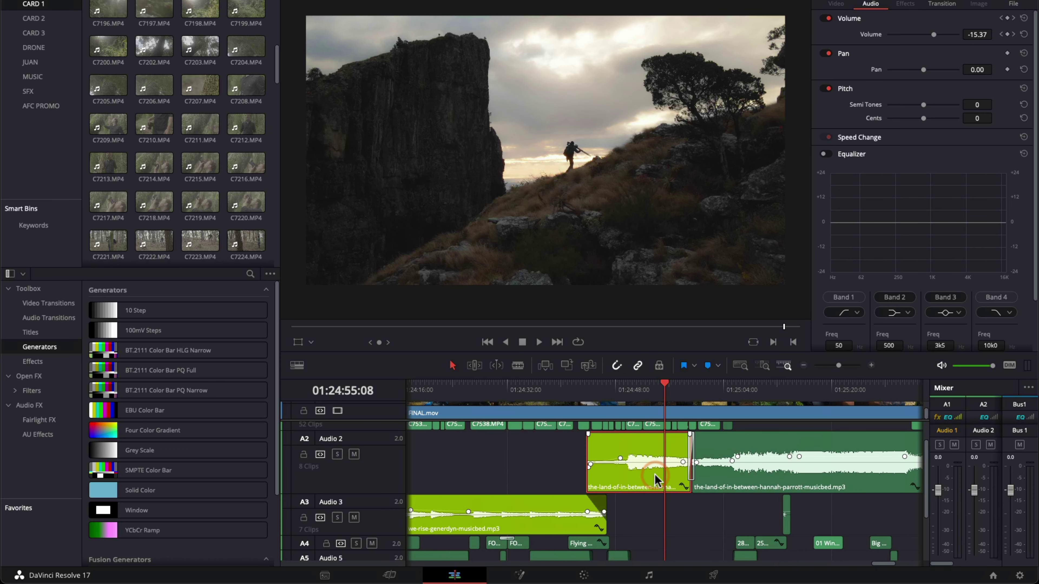
click(630, 396)
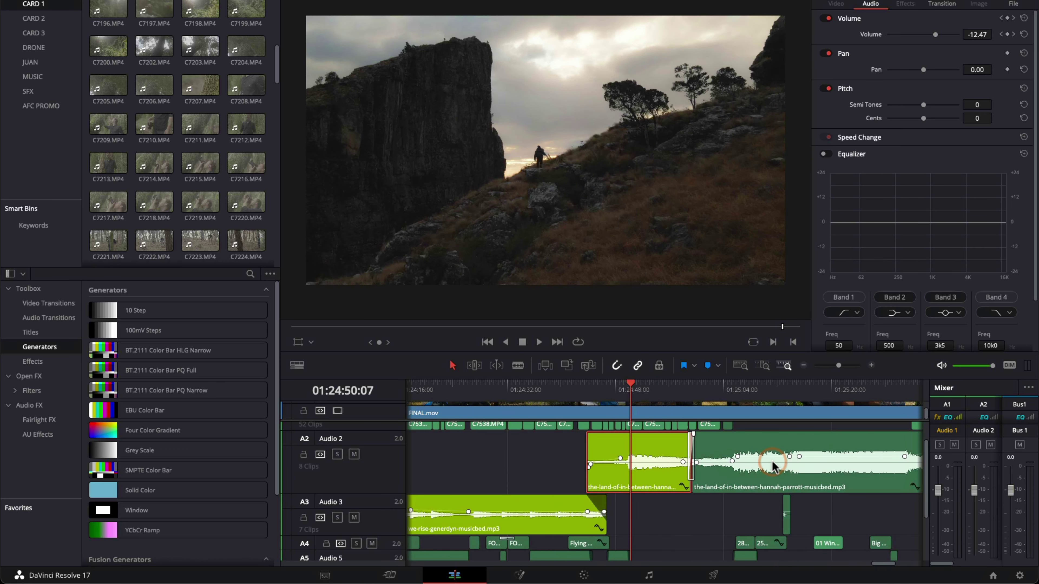
Step: Select the dark green the-land-of-in-between clip and examine its volume curve alongside the other music clips
click(755, 445)
key(ctrl+minus)
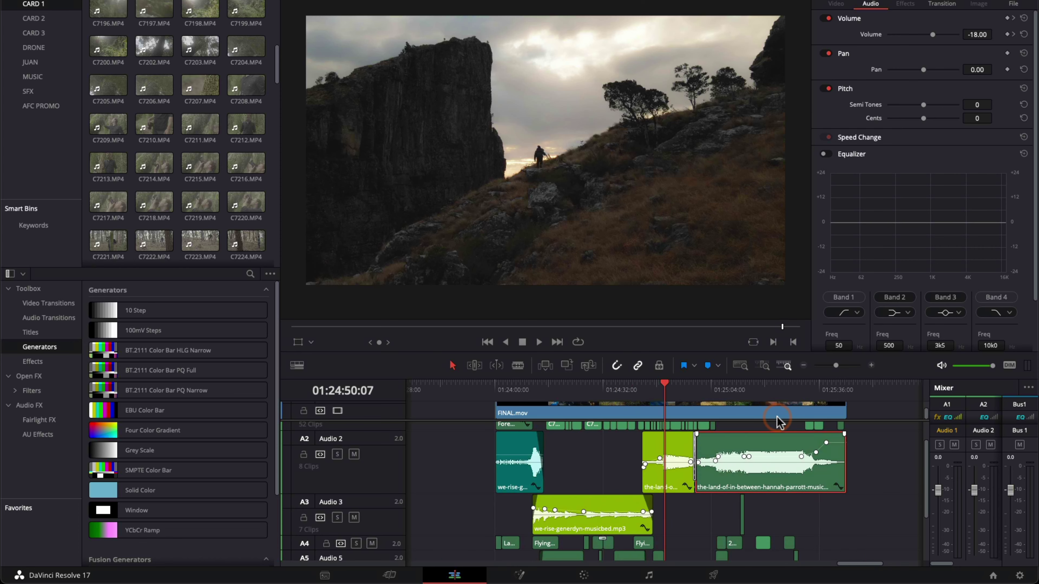
scroll(772, 429, up, 2)
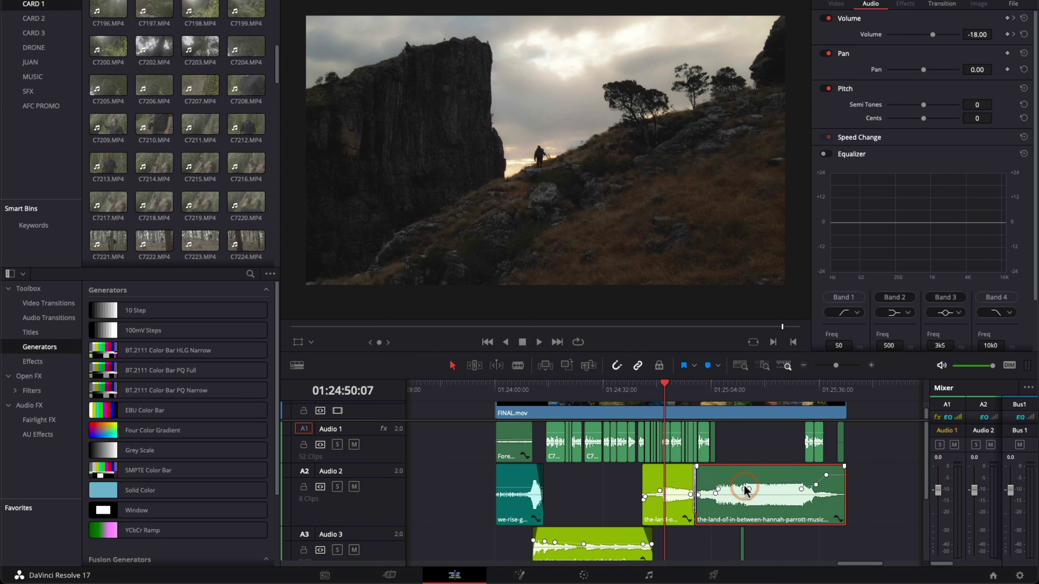
key(ctrl+equal)
key(ctrl+minus)
scroll(573, 494, down, 1)
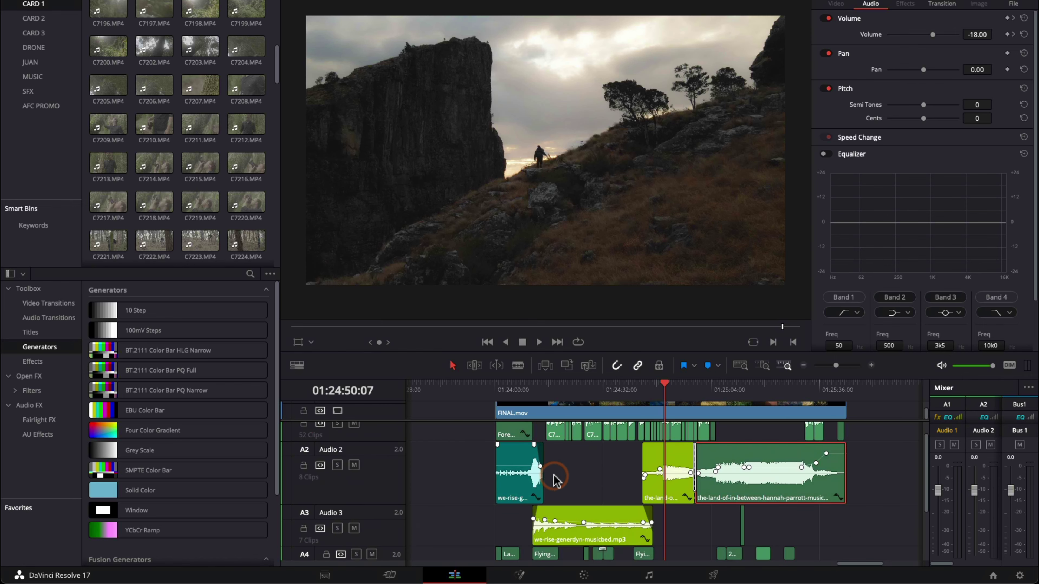
key(ctrl+minus)
key(ctrl+minus)
key(ctrl+equal)
key(ctrl+equal)
Step: Play the dialogue over the lime we-rise music from about 01:24:25 and stop at 01:24:35:07
click(548, 392)
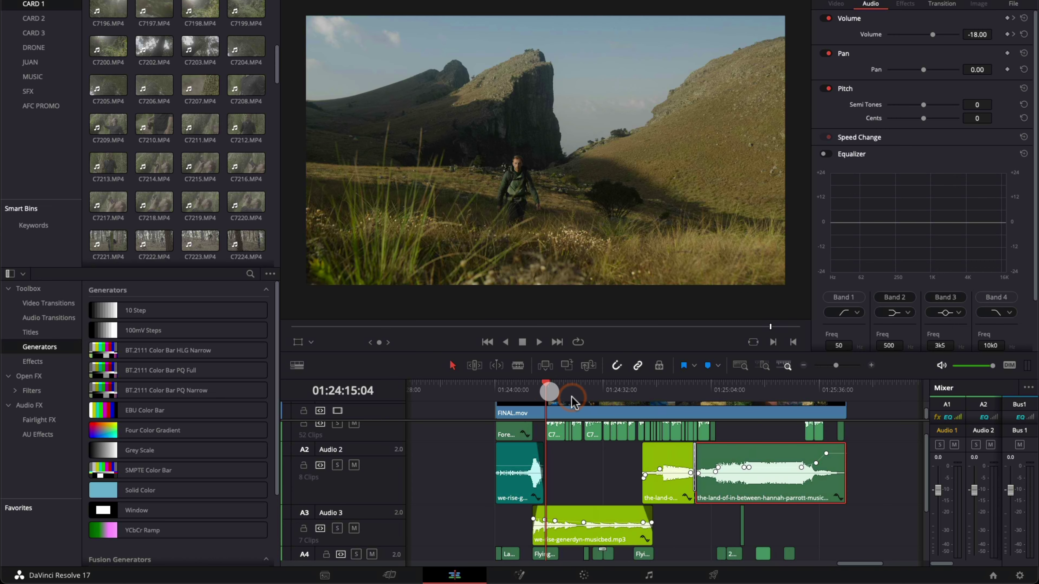
key(ctrl+equal)
scroll(670, 450, up, 1)
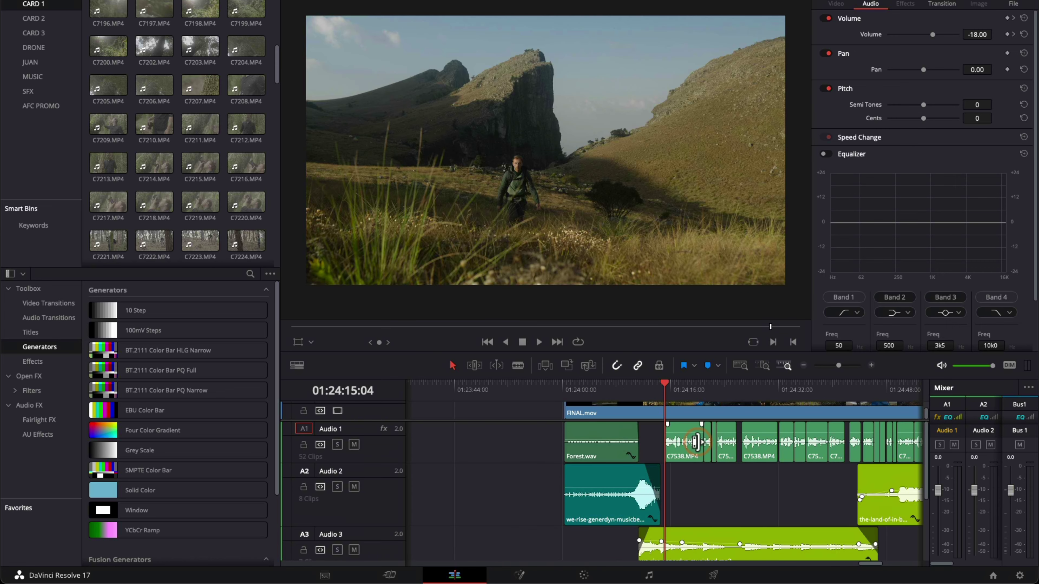
click(729, 396)
key(space)
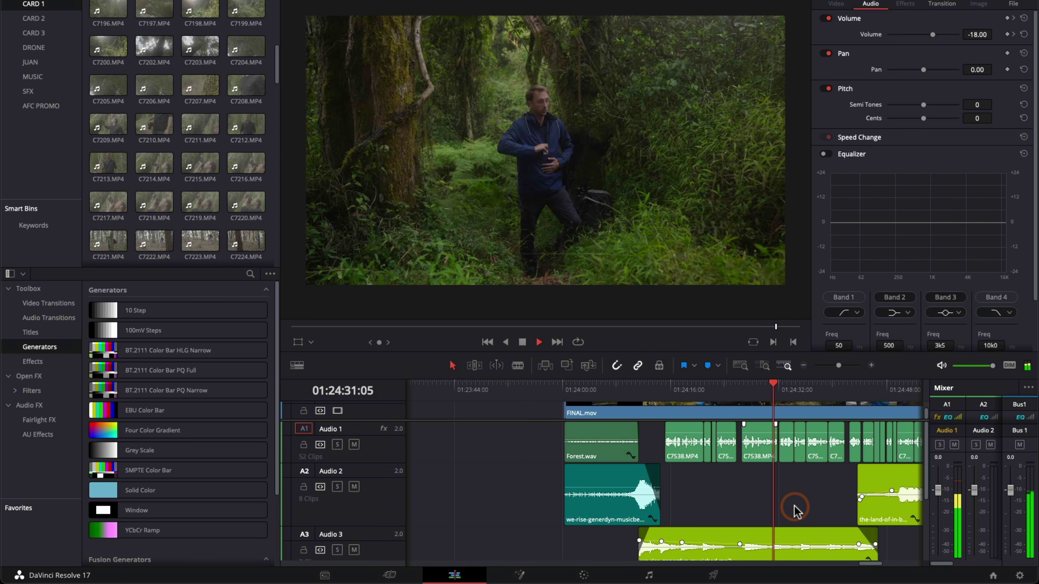
key(space)
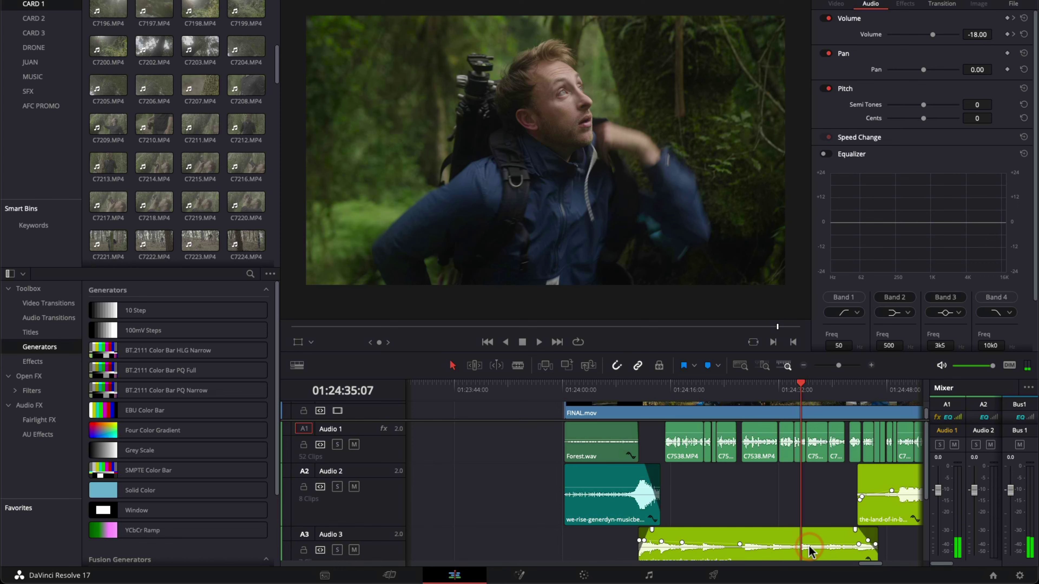
Step: Select the teal we-rise clip on Audio 2 and go to the cut-up source music near the timeline's start
click(631, 497)
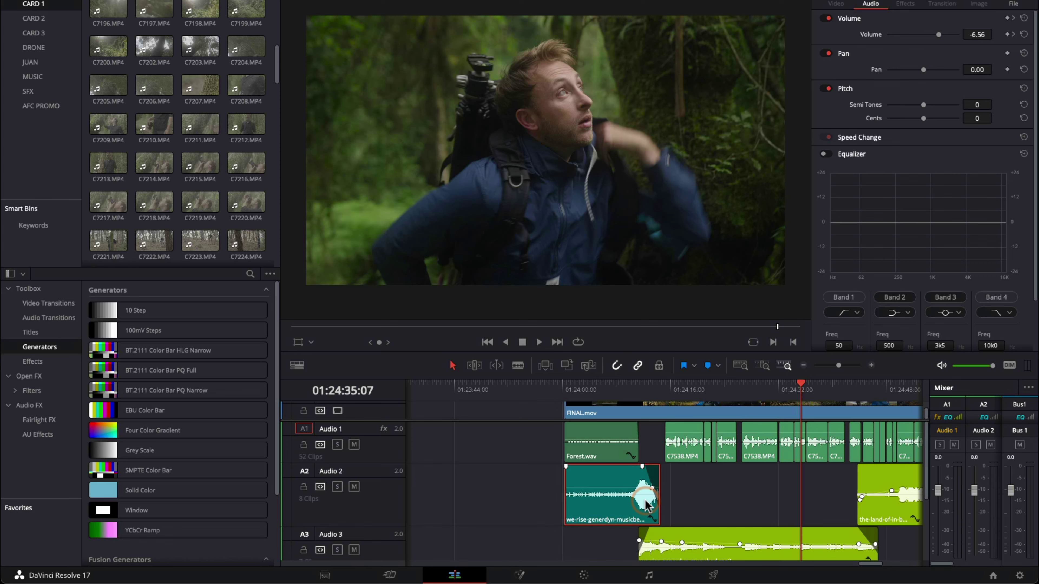
key(super+minus)
key(super+minus)
key(super+minus)
key(super+minus)
scroll(517, 489, down, 4)
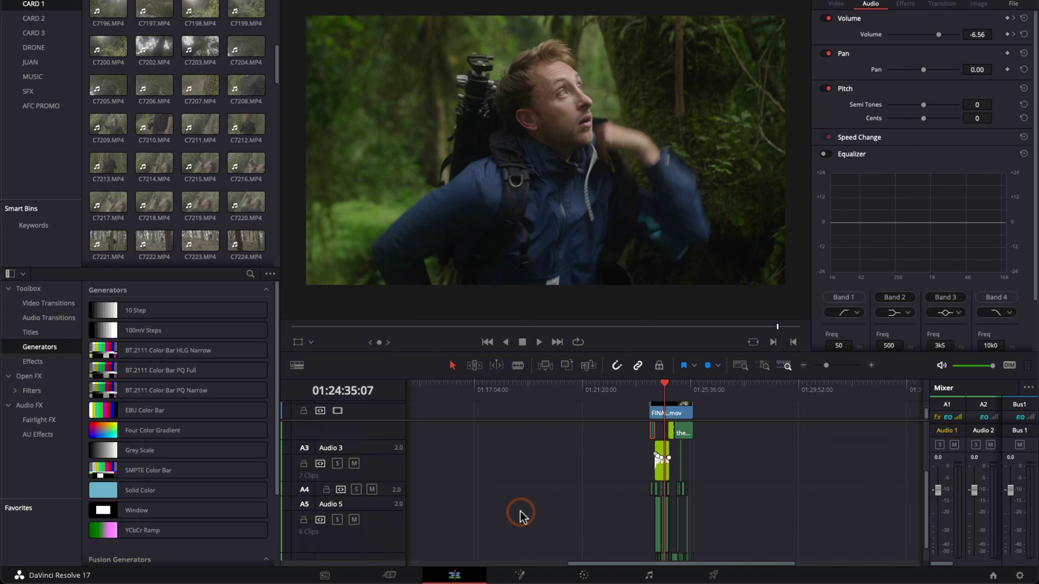
key(super+minus)
key(super+minus)
click(457, 386)
key(super+equal)
key(super+equal)
key(super+equal)
key(super+equal)
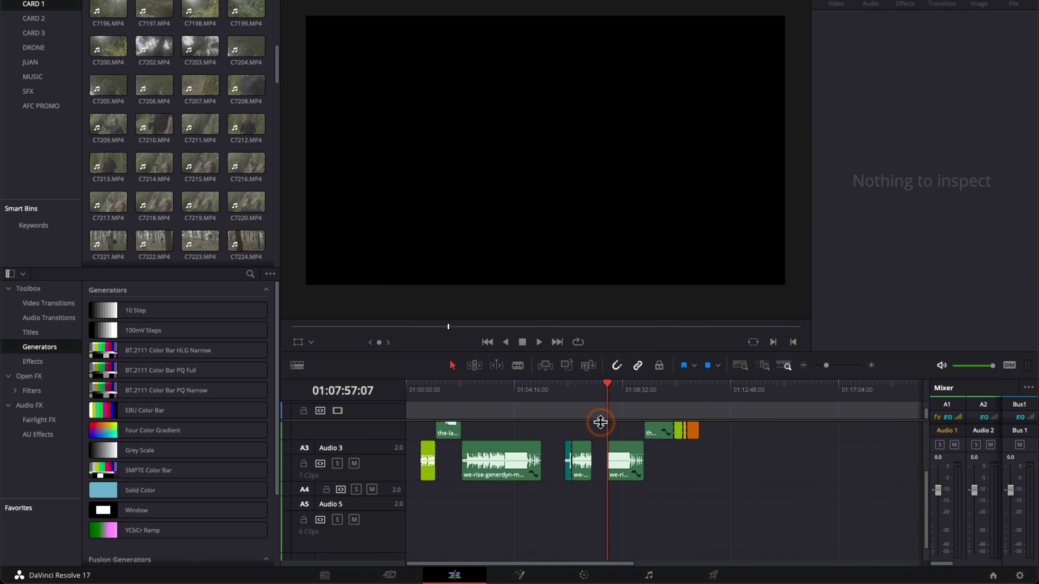
Step: Locate and select the teal segment of the cut-up we-rise track on Audio 3 at 01:06:22:18
click(574, 399)
click(507, 390)
key(super+equal)
key(super+minus)
click(676, 461)
key(super+minus)
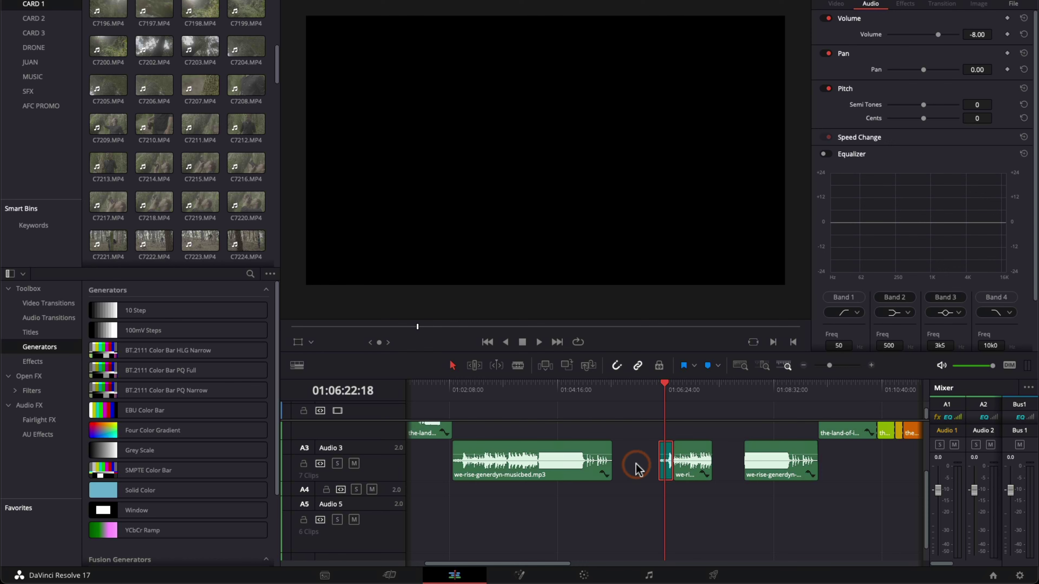
Step: Move the lime we-rise segment on Audio 3 into the gap between the two green we-rise segments after the teal one
key(super+minus)
scroll(589, 476, up, 2)
drag(428, 483, 613, 495)
key(super+equal)
key(super+equal)
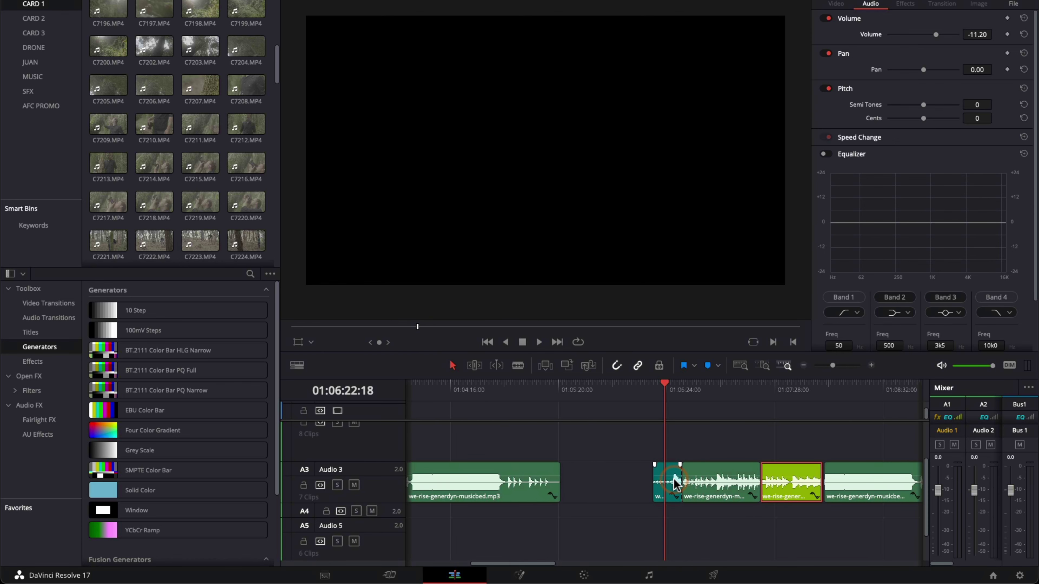
key(super+minus)
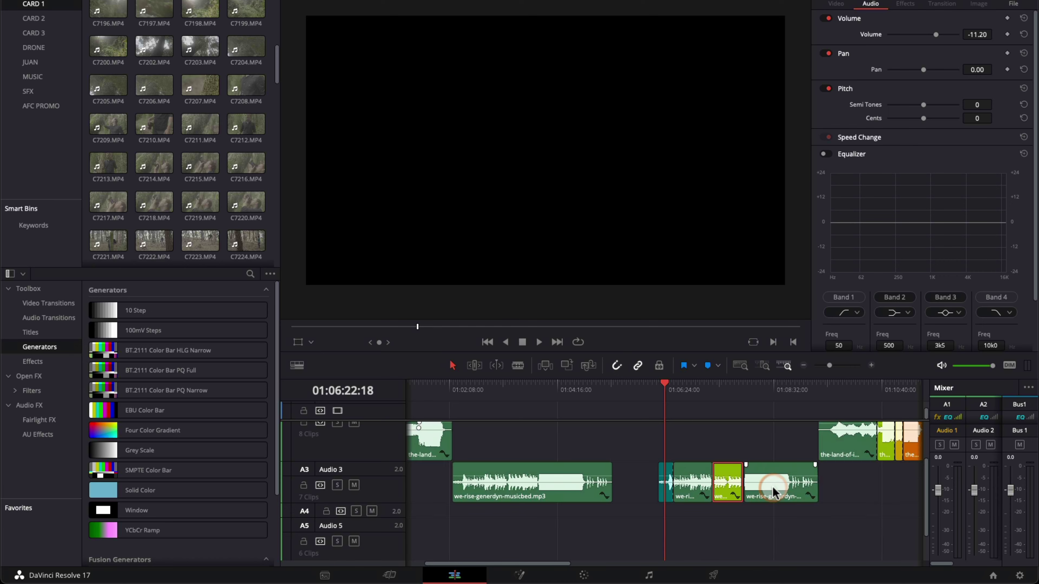
Step: Examine the lime, yellow and orange segments of the split the-land-of-in-between track on Audio 2 around 01:10:56:07
click(896, 400)
key(super+equal)
key(super+equal)
click(607, 448)
key(super+equal)
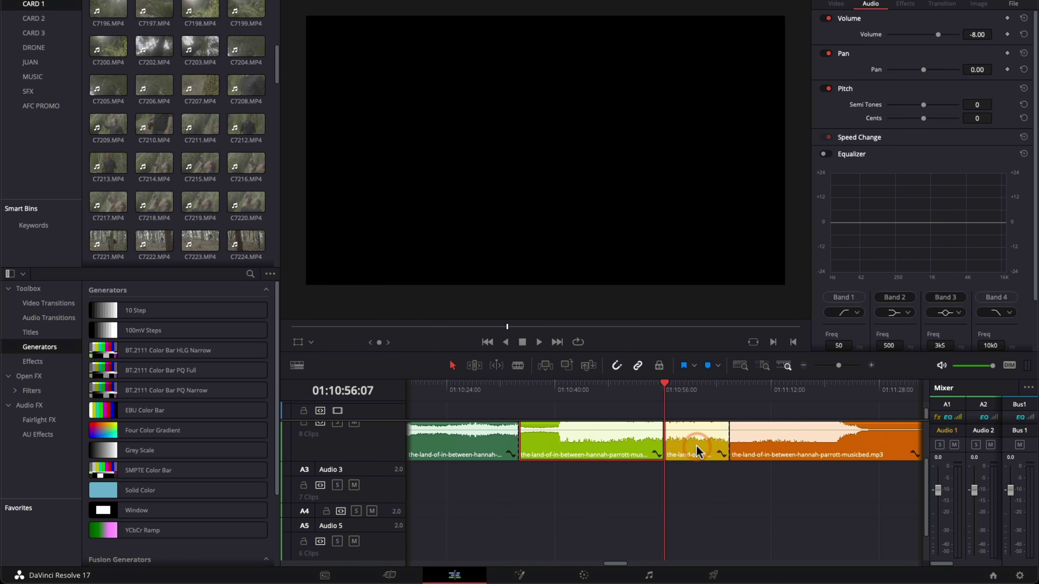
click(697, 452)
scroll(700, 463, up, 1)
click(732, 458)
key(super+minus)
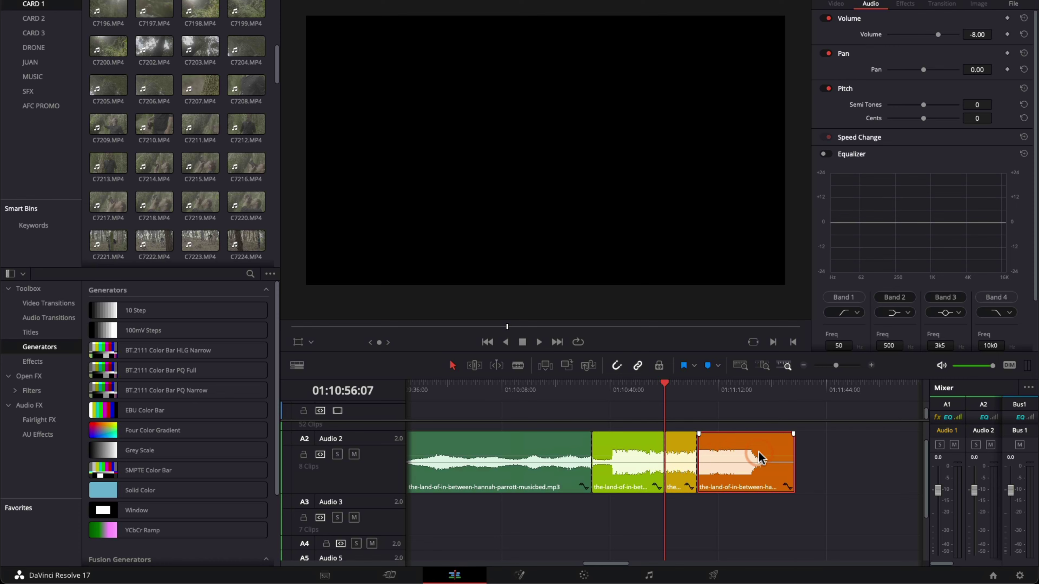
click(675, 440)
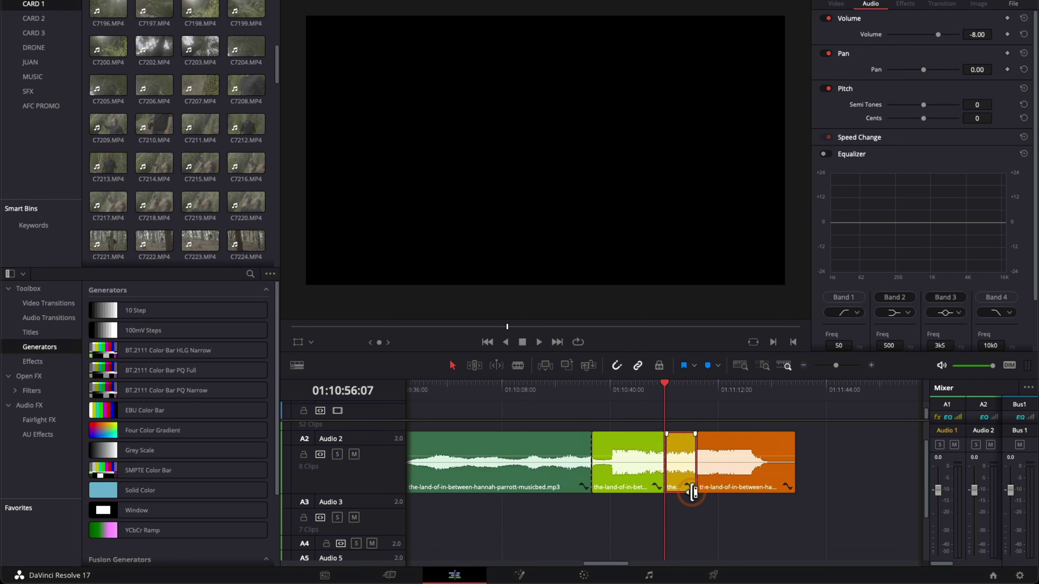
click(640, 457)
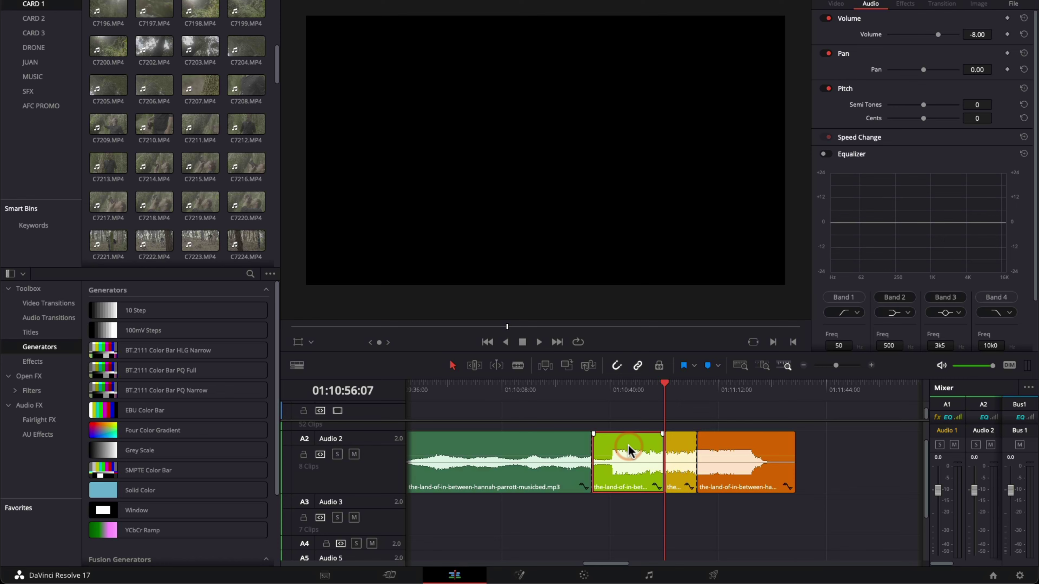
Step: Compare the color-coded segments of both source tracks with the finished edit, and select the yellow the-land-of-in-between segment
scroll(628, 450, down, 5)
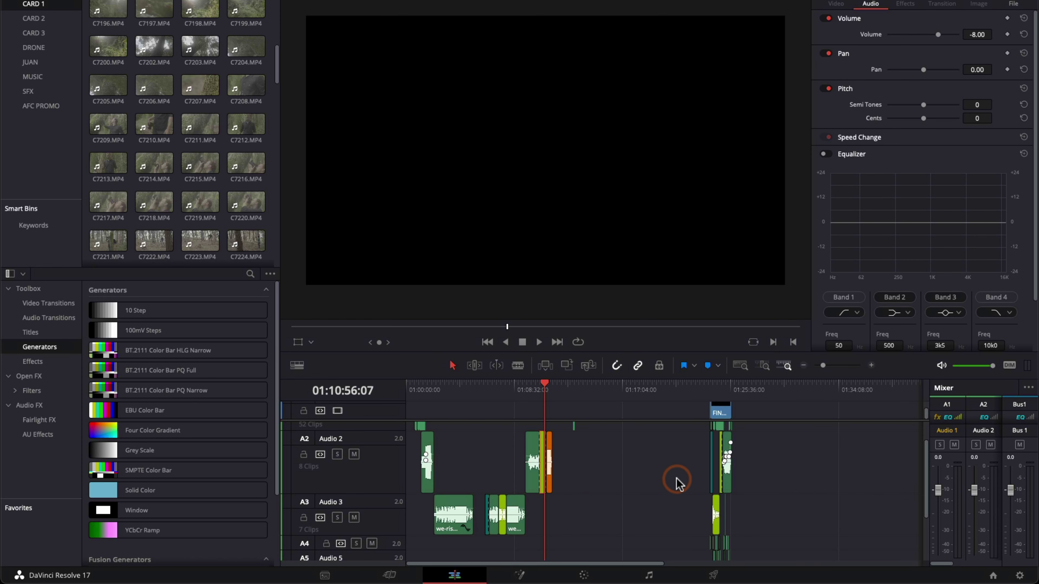
scroll(678, 478, up, 3)
scroll(679, 478, up, 3)
scroll(678, 478, down, 1)
scroll(678, 478, up, 1)
scroll(677, 478, down, 1)
scroll(677, 478, down, 1)
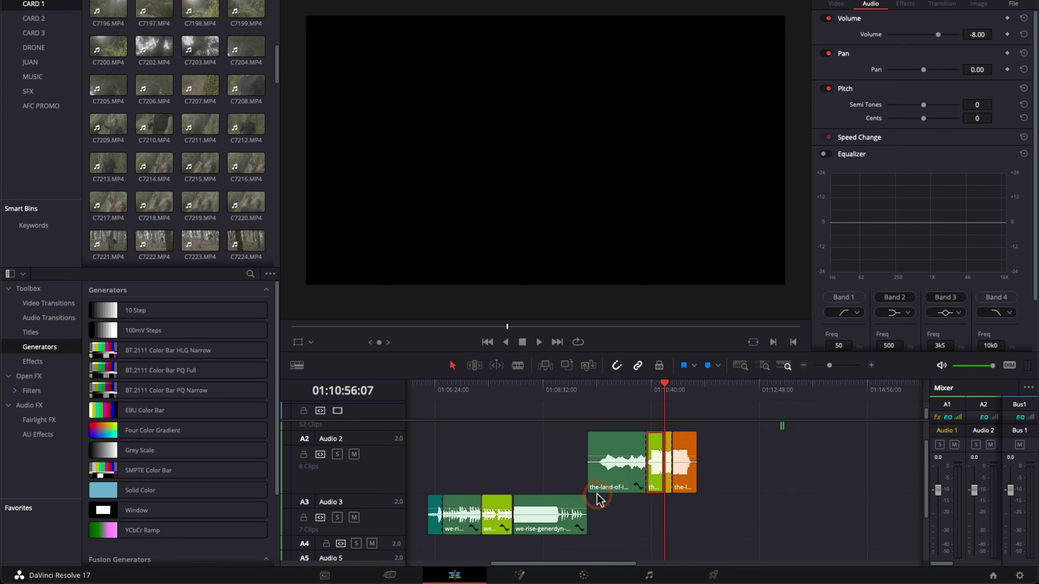
scroll(599, 500, up, 2)
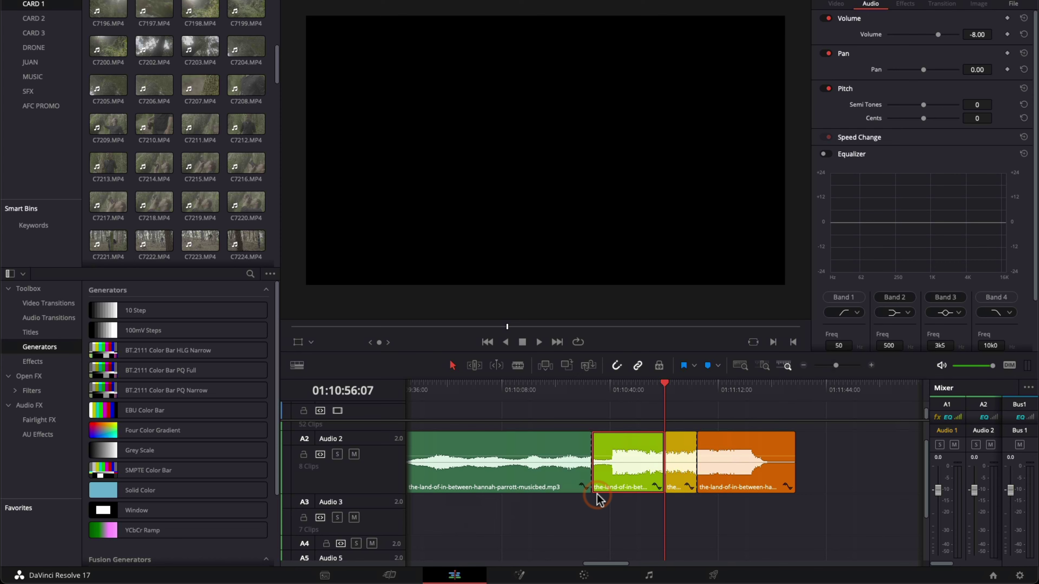
scroll(689, 475, down, 3)
scroll(689, 474, up, 3)
click(682, 478)
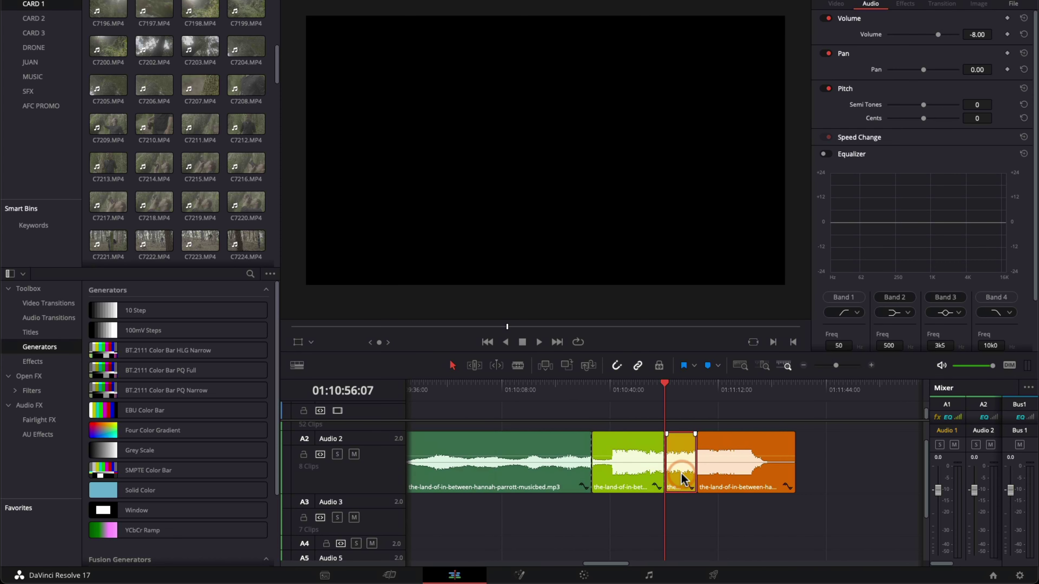